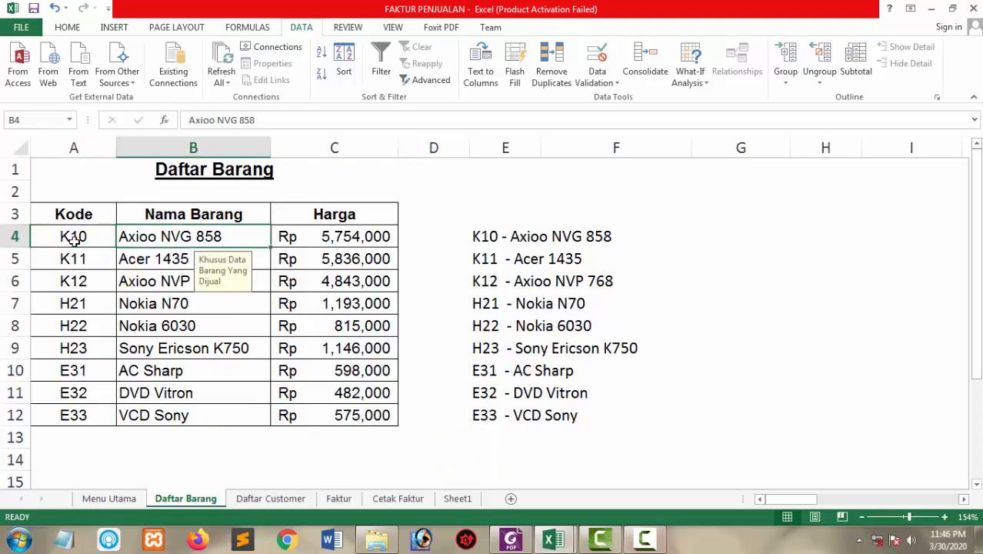
Examine the Kode, Nama Barang and Harga columns of the item table on the Daftar Barang sheet.
{"action": "key", "text": "Left"}
{"action": "key", "text": "Right"}
{"action": "key", "text": "Right"}
{"action": "key", "text": "Left"}
{"action": "key", "text": "Left"}
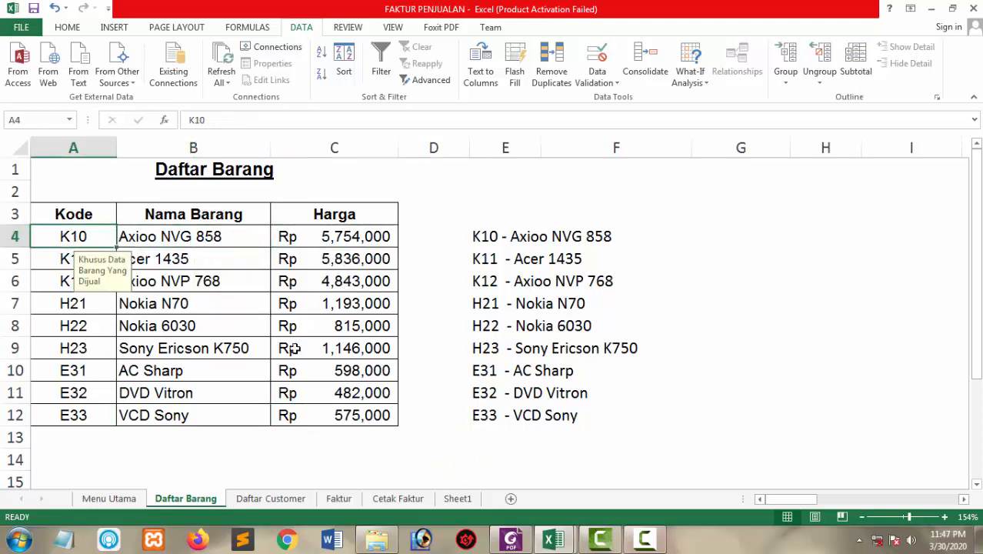
{"action": "left_click", "coordinate": [329, 409], "text": "shift"}
{"action": "left_click", "coordinate": [329, 410]}
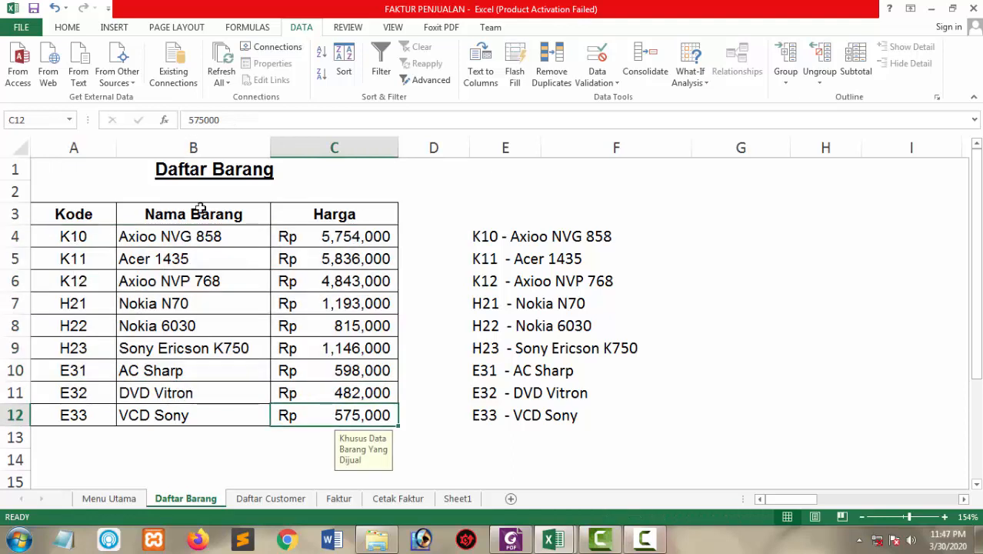
{"action": "left_click", "coordinate": [170, 213]}
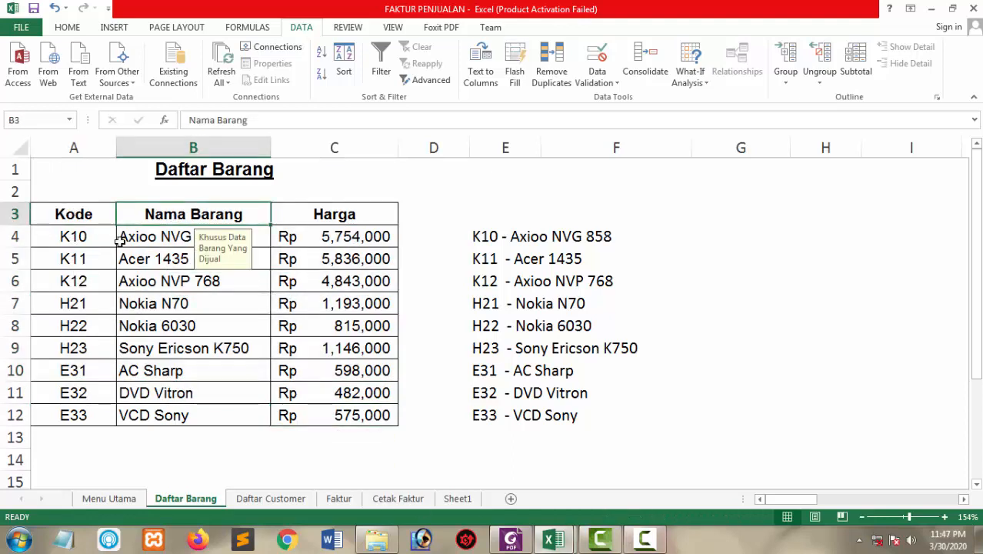
{"action": "left_click_drag", "start_coordinate": [60, 214], "coordinate": [391, 412]}
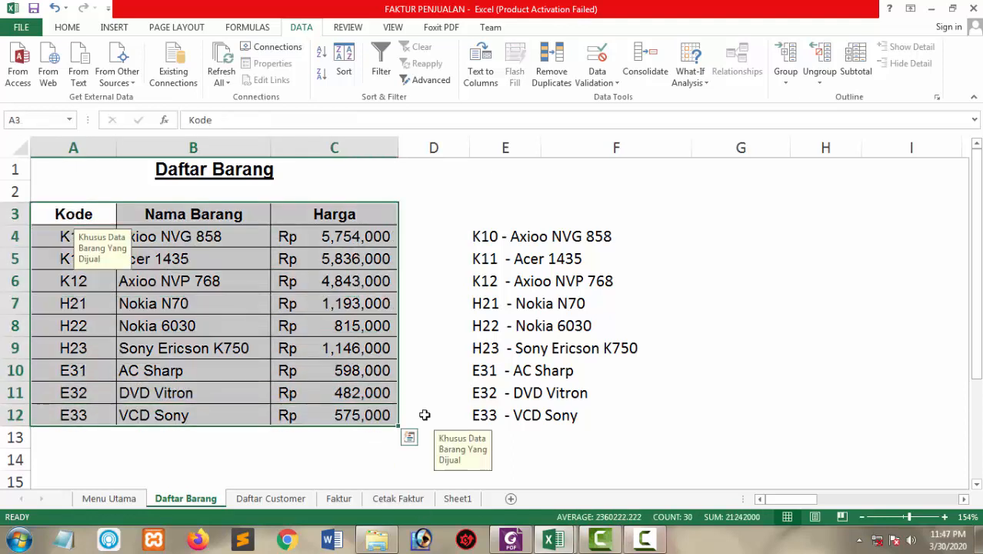
{"action": "left_click", "coordinate": [425, 414]}
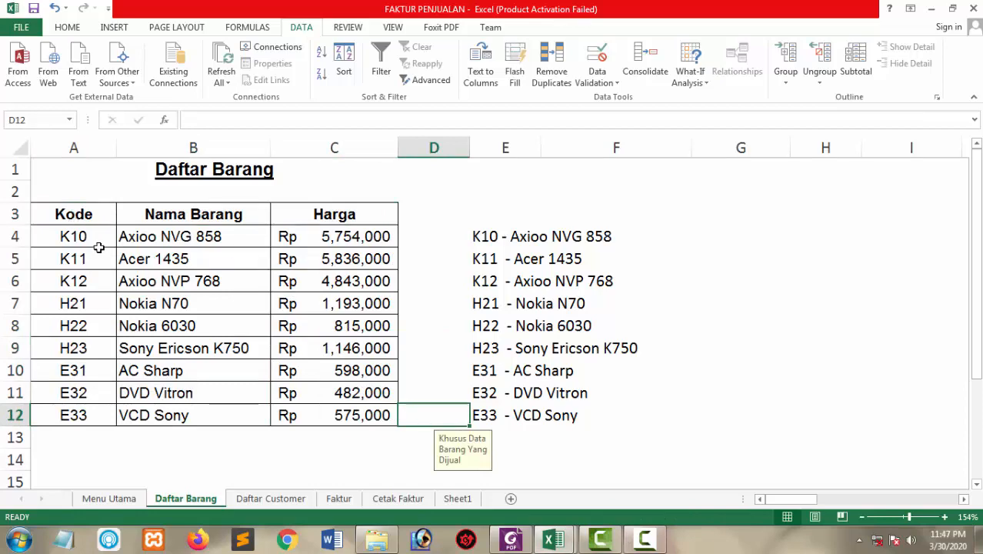
Inspect the item code text in cell A13 of the Faktur sheet and return to the Daftar Barang sheet.
{"action": "left_click", "coordinate": [352, 498]}
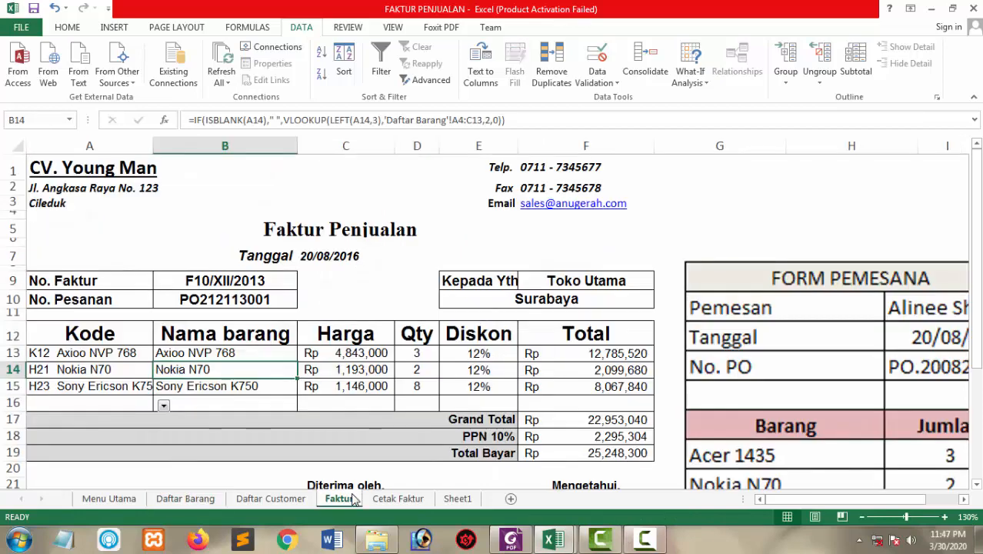
{"action": "left_click", "coordinate": [89, 354]}
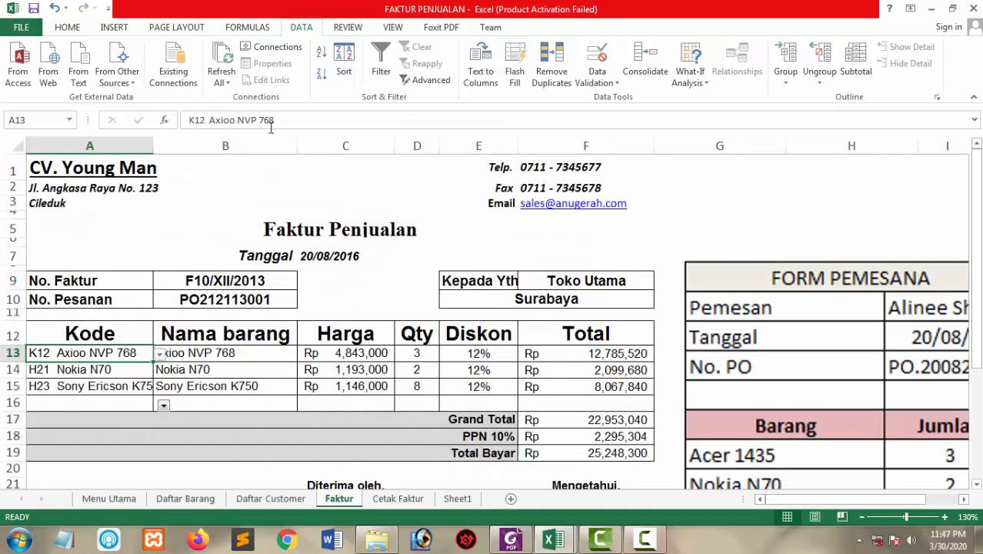
{"action": "left_click_drag", "start_coordinate": [274, 121], "coordinate": [191, 119]}
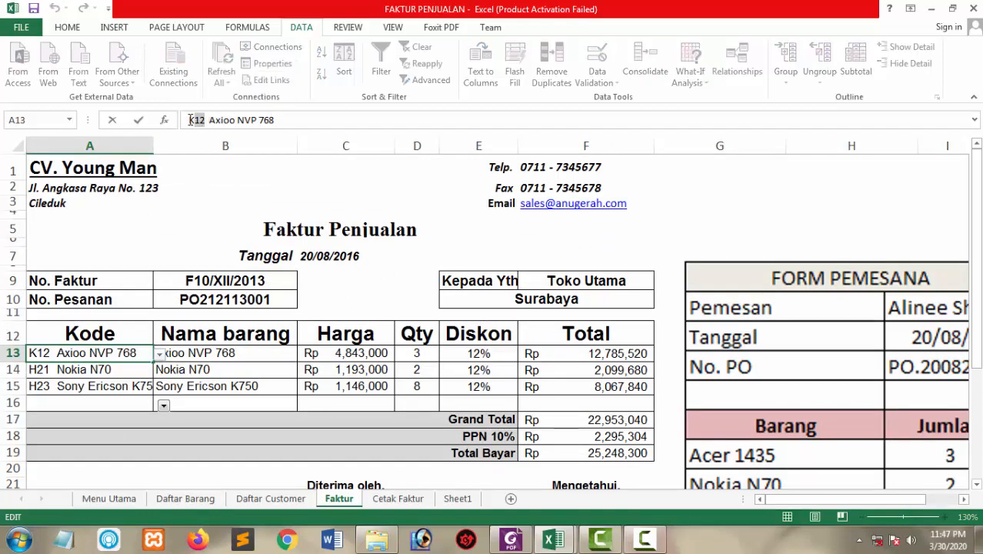
{"action": "left_click", "coordinate": [185, 500]}
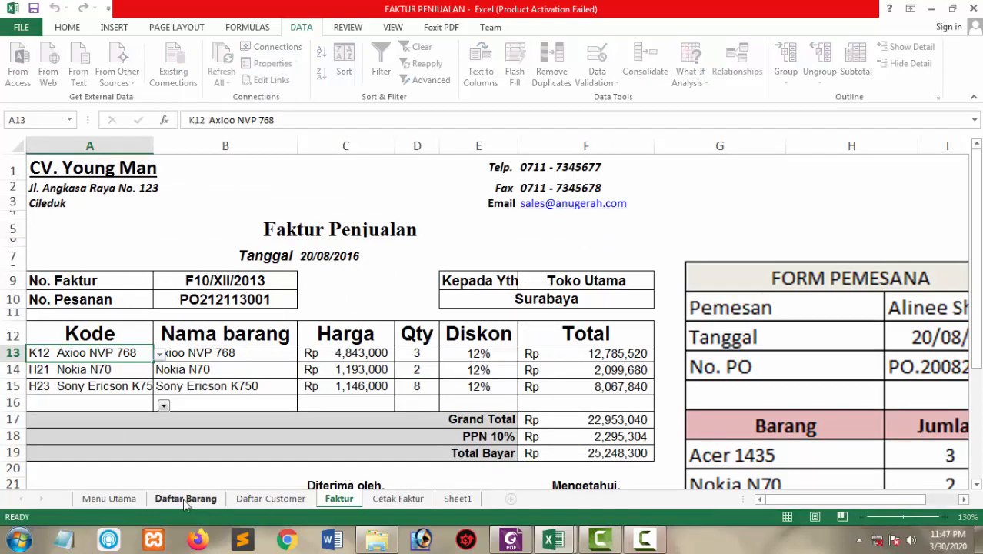
{"action": "left_click", "coordinate": [185, 498]}
Examine the formula in cell E4 that joins the item code and name, along with its source cells A4 and B4.
{"action": "left_click", "coordinate": [370, 283]}
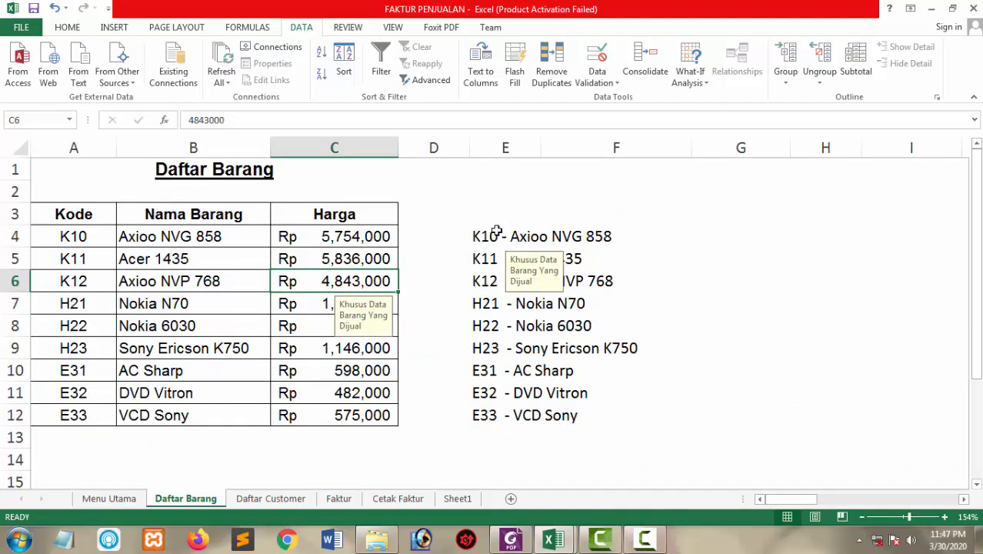
{"action": "left_click", "coordinate": [496, 232]}
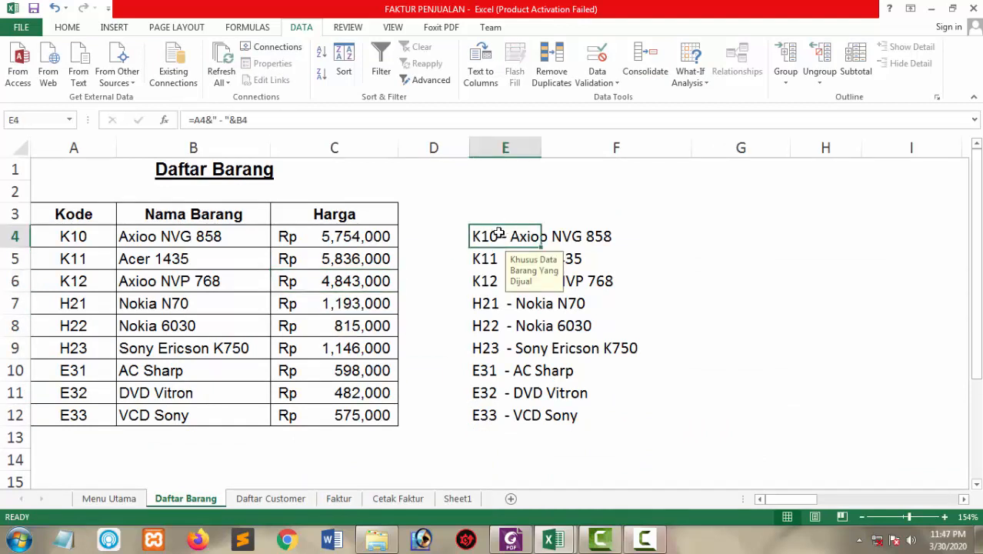
{"action": "left_click", "coordinate": [99, 239]}
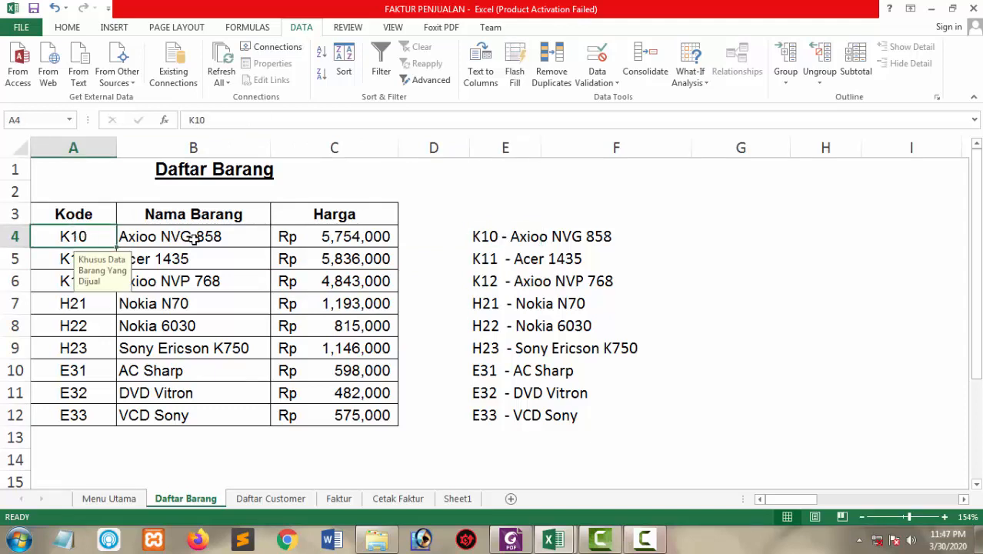
{"action": "left_click_drag", "start_coordinate": [192, 238], "coordinate": [181, 216]}
{"action": "left_click_drag", "start_coordinate": [104, 212], "coordinate": [100, 230]}
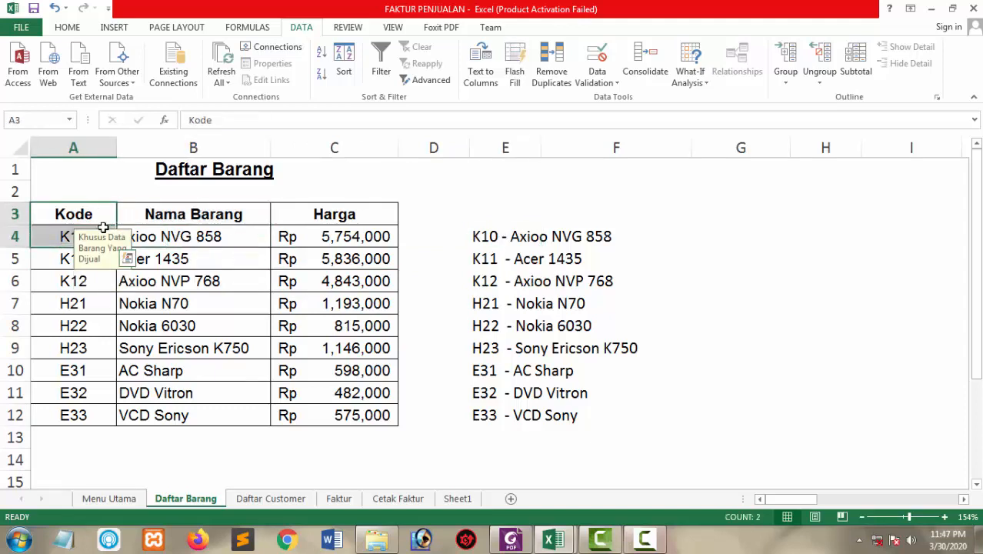
{"action": "left_click_drag", "start_coordinate": [156, 218], "coordinate": [160, 229]}
{"action": "left_click", "coordinate": [85, 243]}
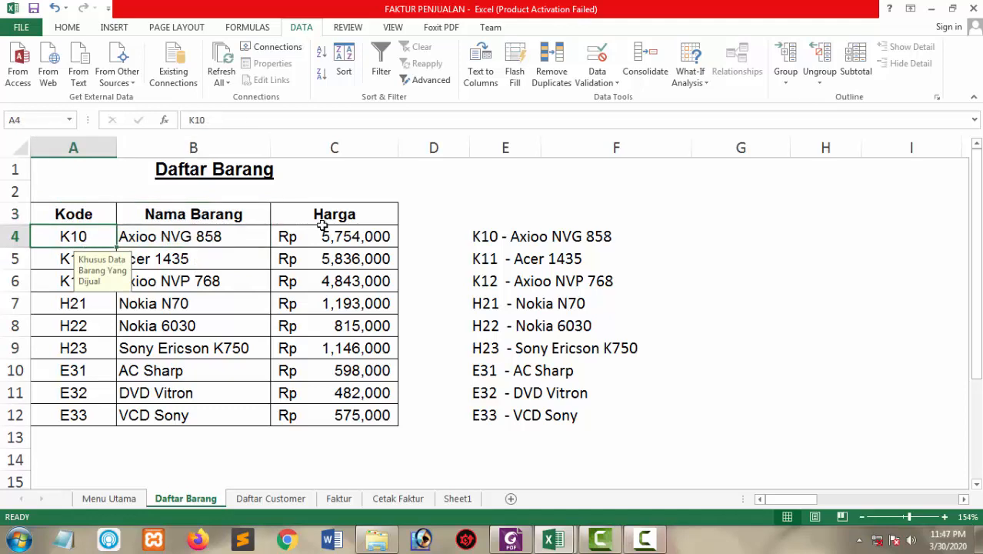
{"action": "left_click", "coordinate": [501, 256]}
{"action": "left_click", "coordinate": [493, 239]}
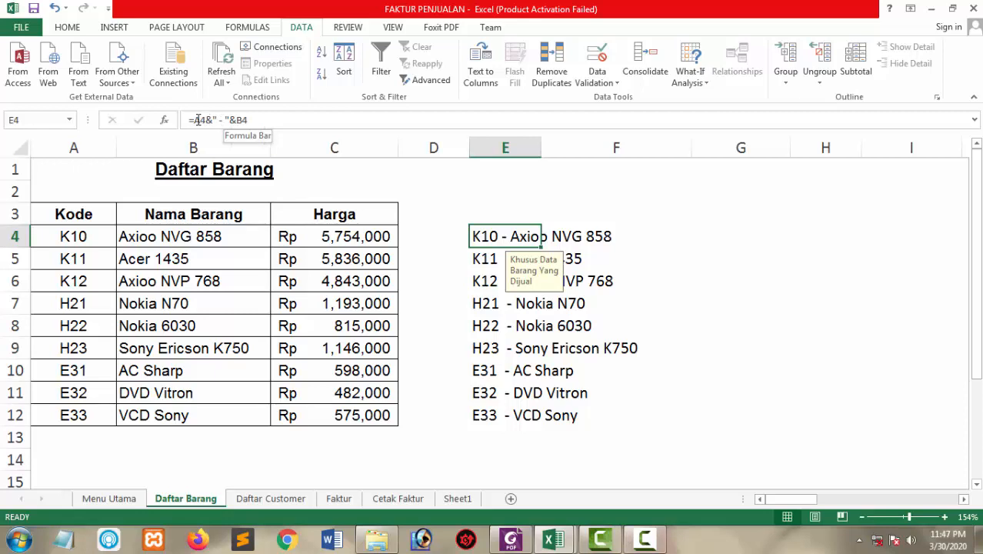
{"action": "left_click_drag", "start_coordinate": [192, 120], "coordinate": [213, 121]}
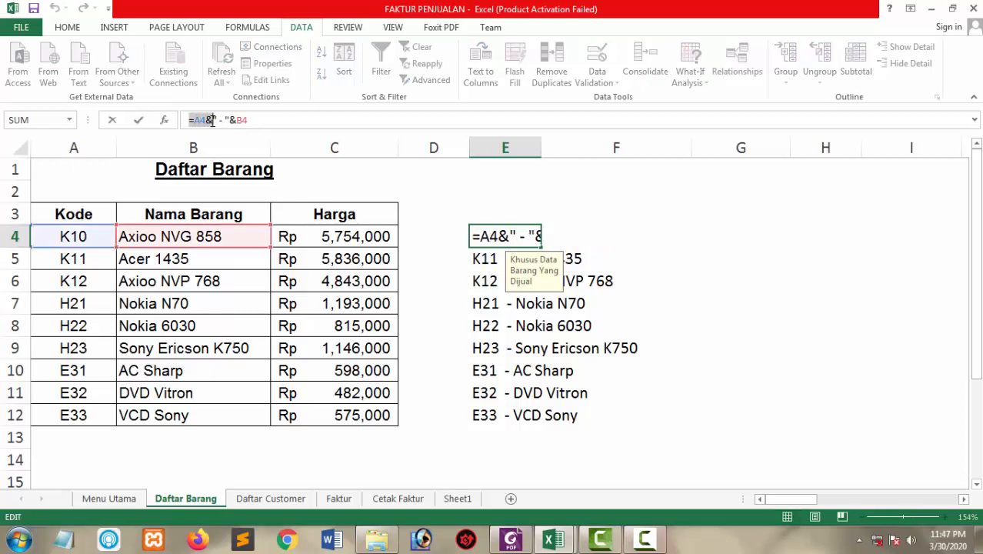
{"action": "double_click", "coordinate": [208, 122]}
{"action": "left_click_drag", "start_coordinate": [230, 120], "coordinate": [207, 120]}
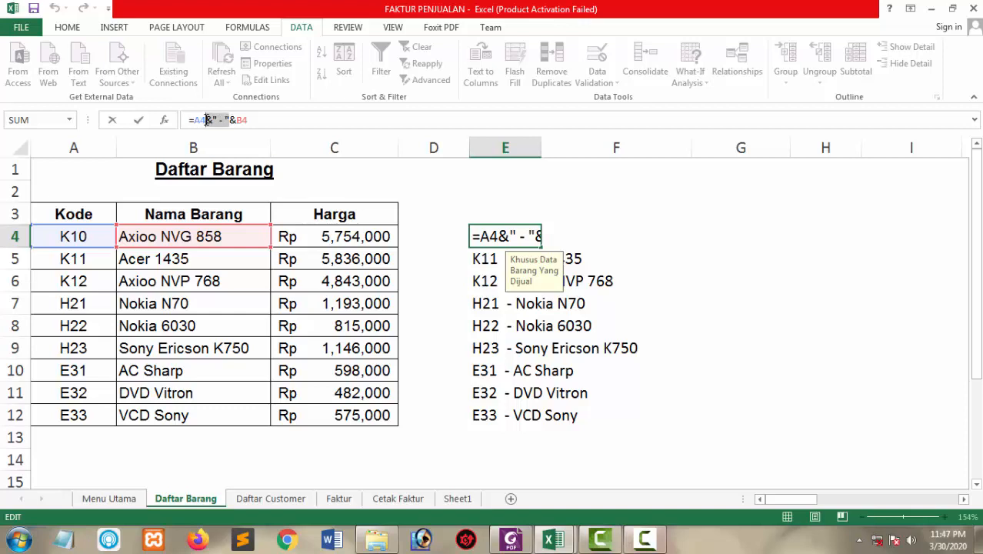
Remove the hyphen from the separator in cell E4's formula, leaving only spaces between A4 and B4.
{"action": "left_click", "coordinate": [226, 120]}
{"action": "key", "text": "BackSpace"}
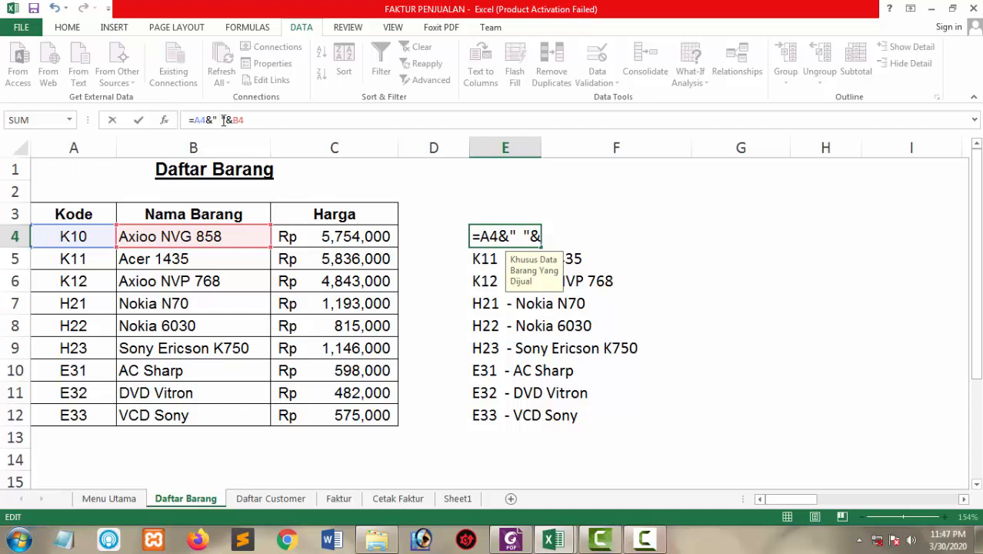
{"action": "key", "text": "Return"}
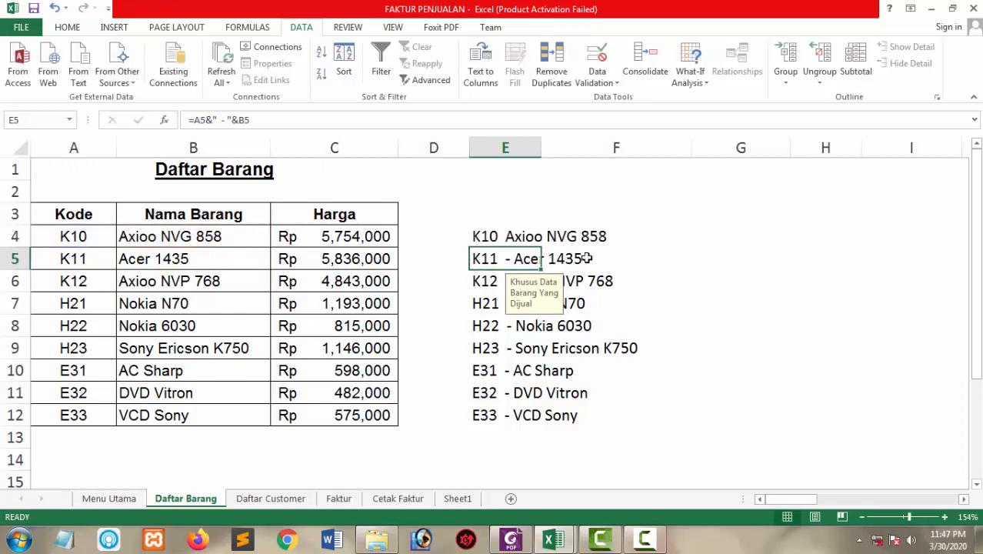
Put the hyphen back into cell E4's separator so the formula reads =A4&" - "&B4.
{"action": "left_click", "coordinate": [544, 245]}
{"action": "left_click", "coordinate": [536, 260]}
{"action": "left_click", "coordinate": [508, 238]}
{"action": "left_click", "coordinate": [219, 121]}
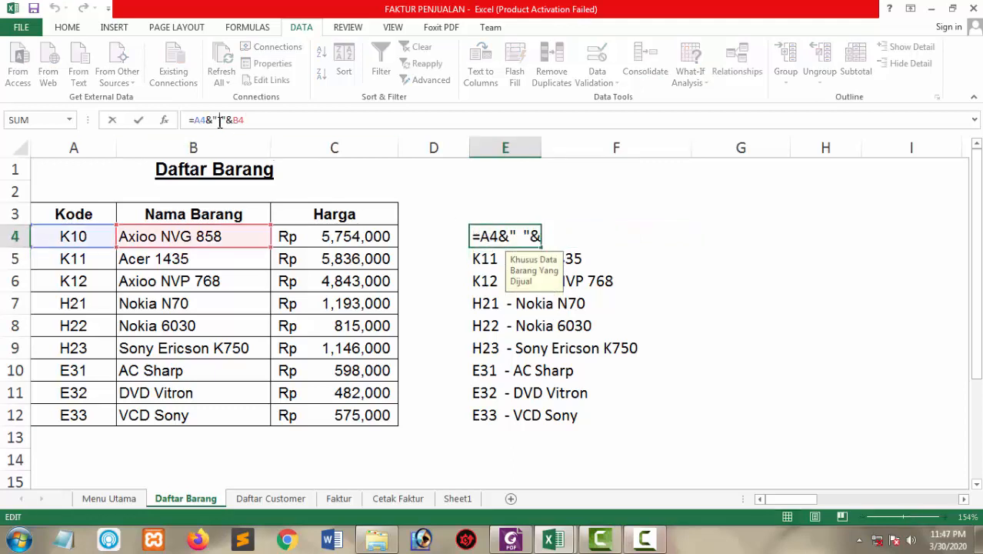
{"action": "type", "text": "-"}
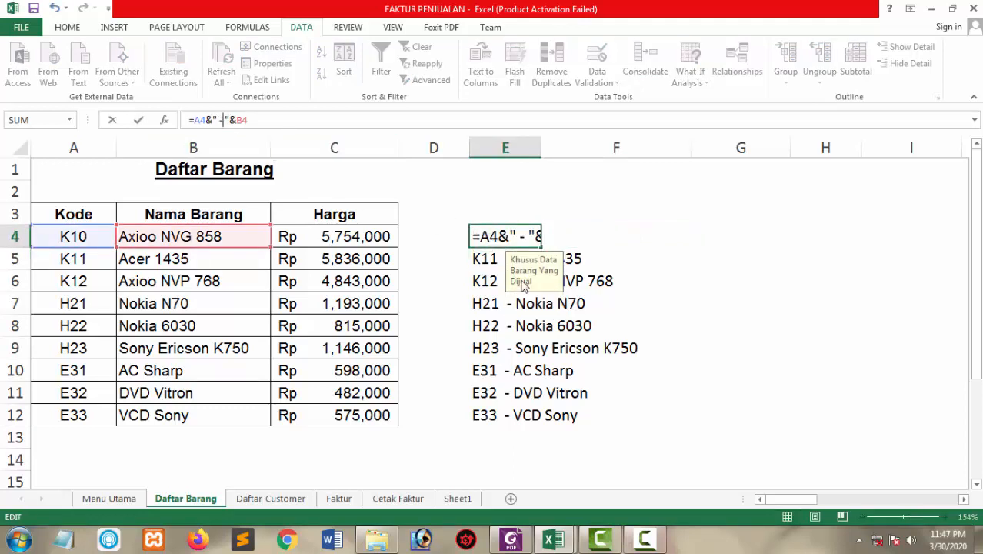
{"action": "key", "text": "Return"}
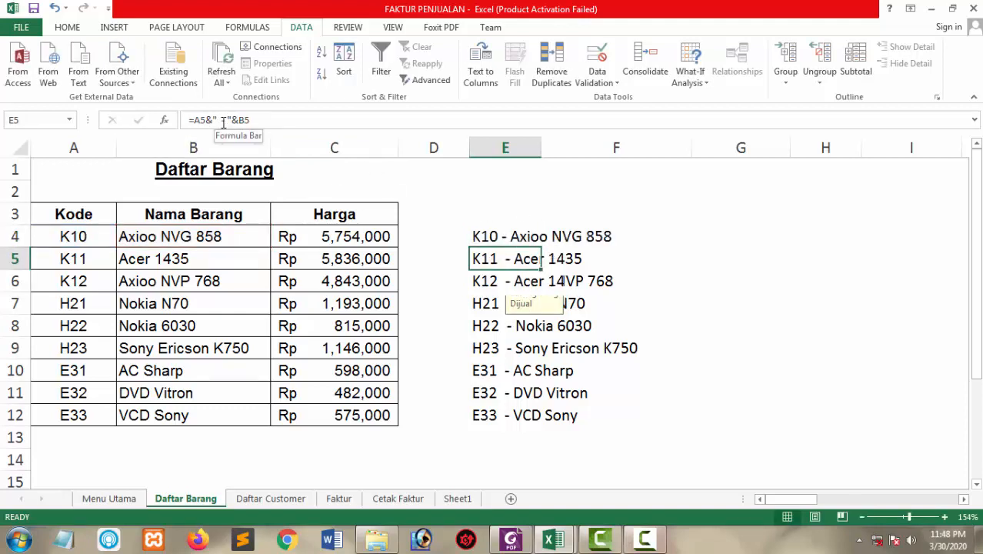
{"action": "left_click", "coordinate": [648, 268]}
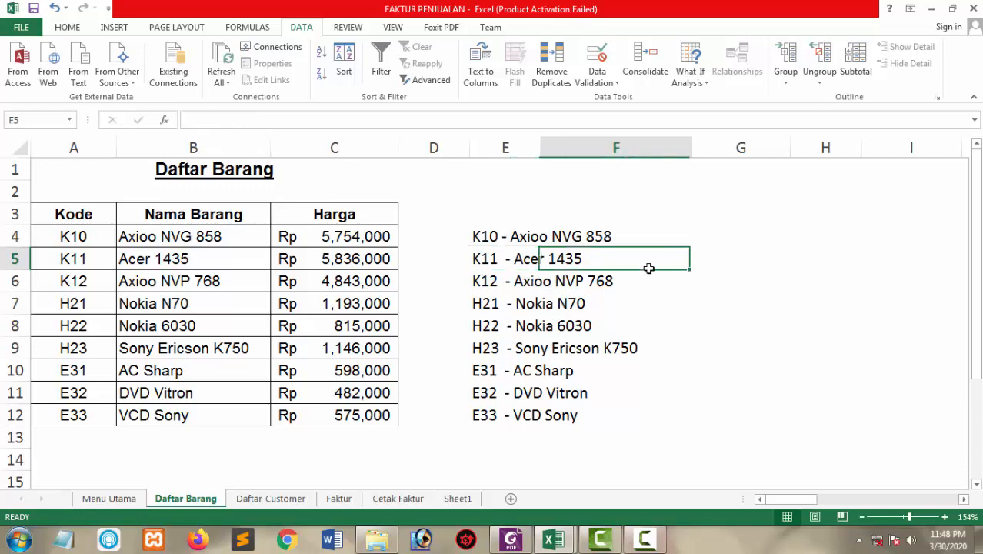
Review each customer's Alamat, Diskon and Syarat Pembayaran entries in the table on the Daftar Customer sheet.
{"action": "left_click", "coordinate": [268, 498]}
{"action": "left_click", "coordinate": [266, 439]}
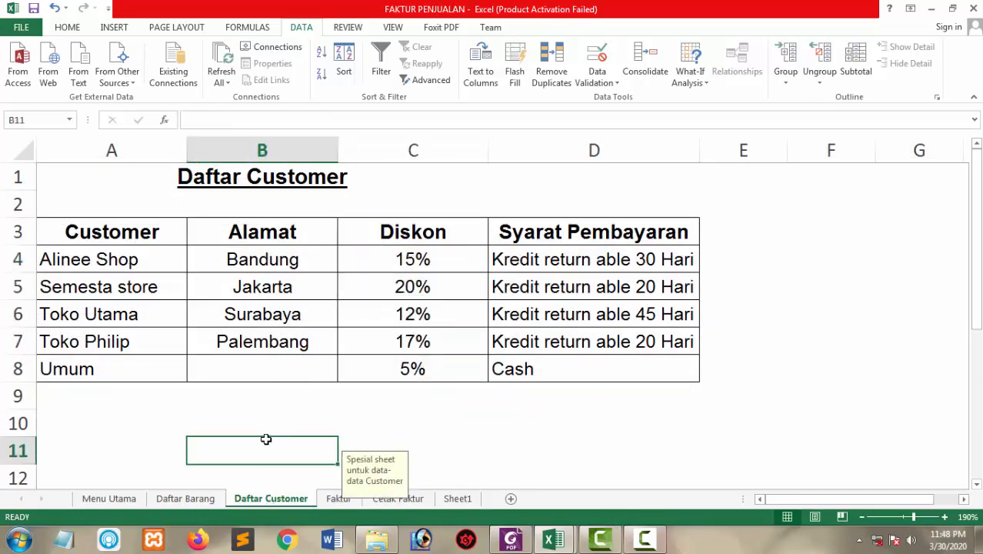
{"action": "left_click", "coordinate": [100, 242]}
{"action": "key", "text": "Right"}
{"action": "key", "text": "Down"}
{"action": "key", "text": "Left"}
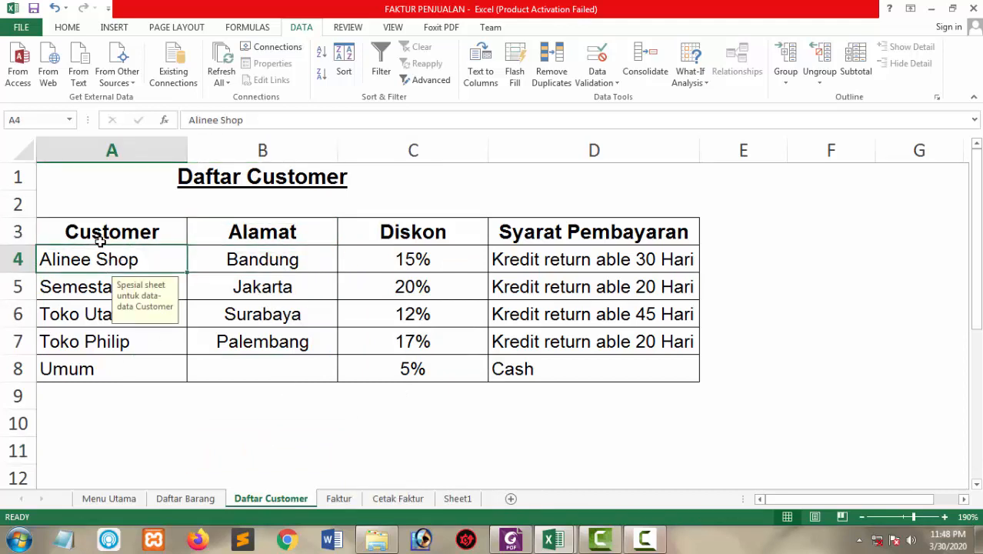
{"action": "key", "text": "Right"}
{"action": "key", "text": "Right"}
{"action": "key", "text": "Right"}
{"action": "key", "text": "Left"}
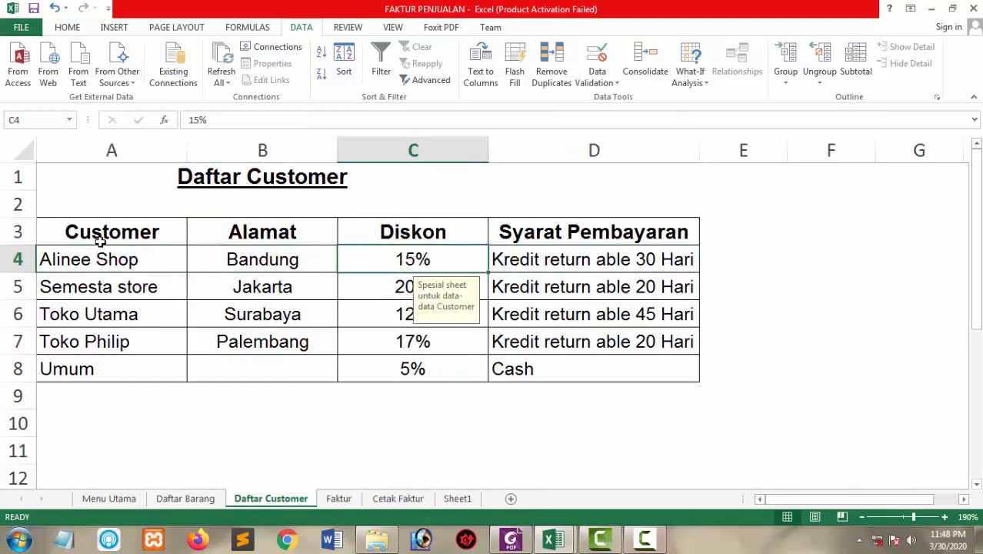
{"action": "key", "text": "Left"}
{"action": "key", "text": "Left"}
{"action": "key", "text": "Down"}
{"action": "key", "text": "Right"}
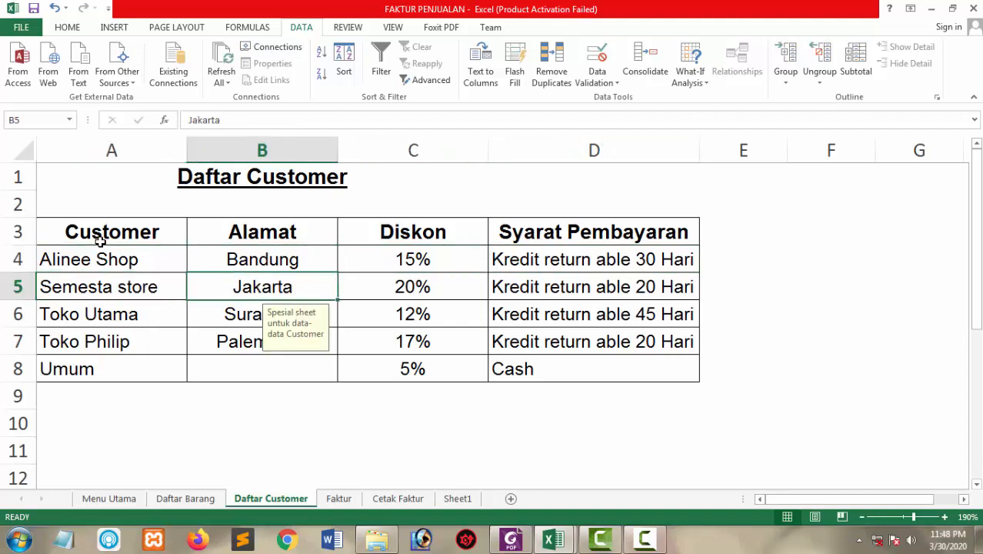
{"action": "key", "text": "Right"}
{"action": "key", "text": "Right"}
{"action": "key", "text": "Down"}
{"action": "key", "text": "Left"}
{"action": "key", "text": "Left"}
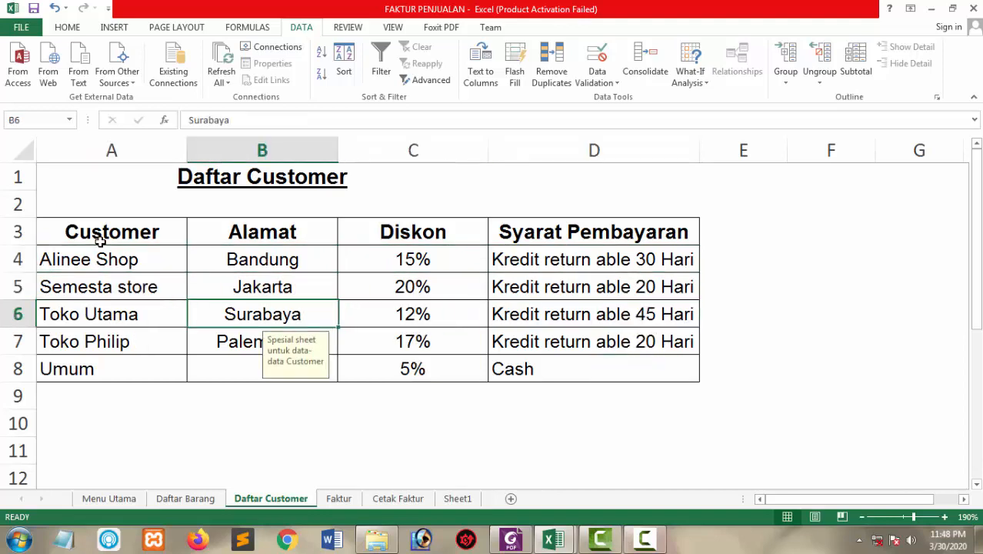
{"action": "key", "text": "Left"}
{"action": "key", "text": "Down"}
{"action": "key", "text": "Right"}
{"action": "key", "text": "Right"}
{"action": "key", "text": "Down"}
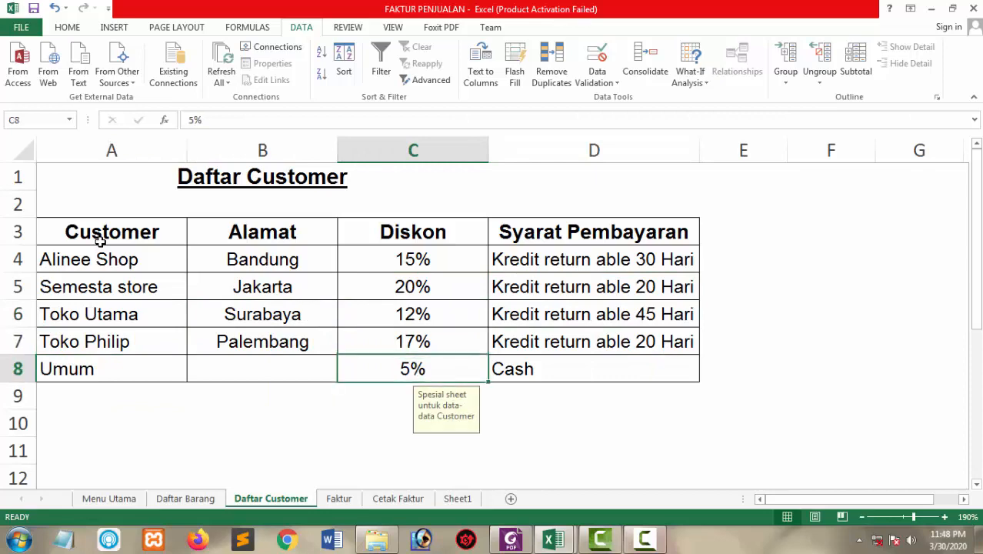
{"action": "key", "text": "Right"}
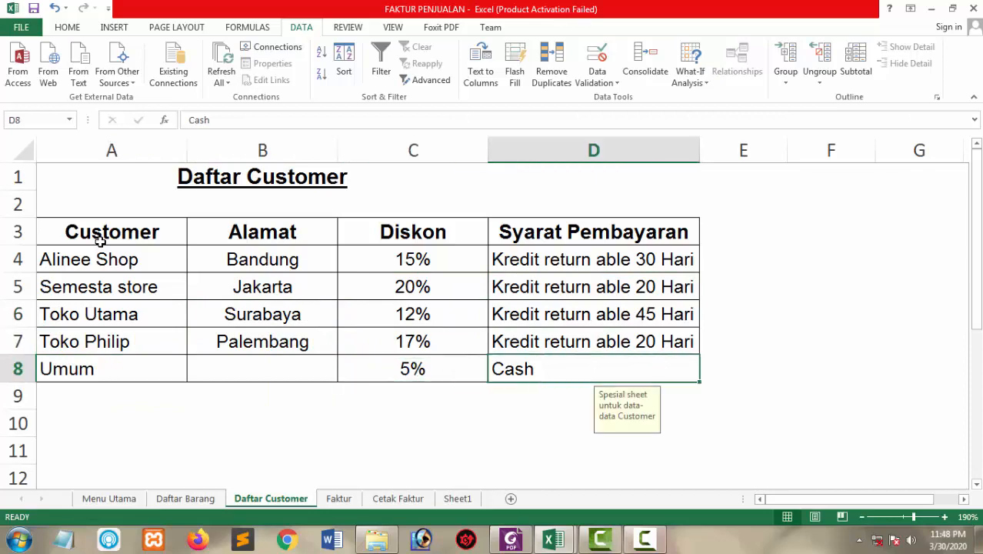
Return to the Daftar Barang sheet and turn on its gridlines.
{"action": "left_click", "coordinate": [186, 499]}
{"action": "left_click", "coordinate": [235, 499]}
{"action": "left_click", "coordinate": [220, 500]}
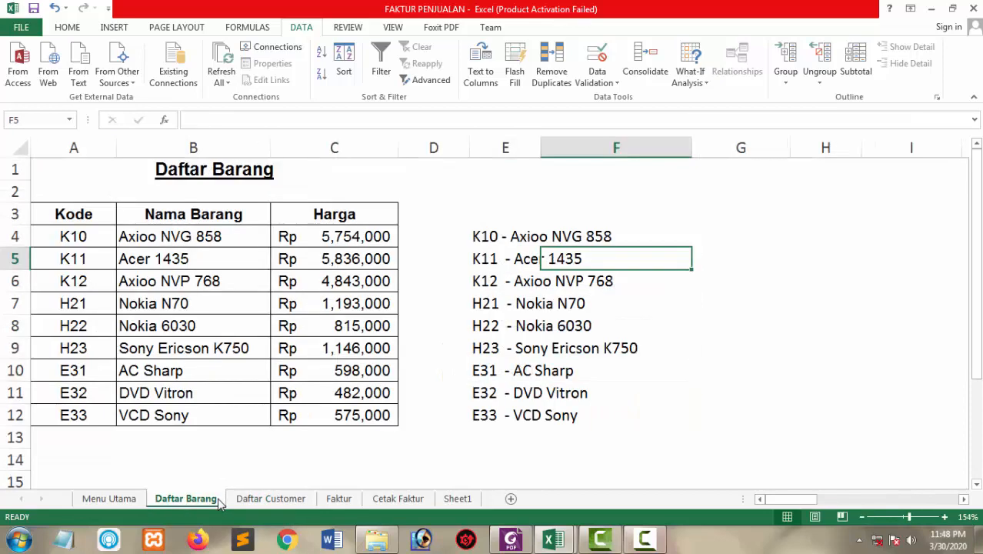
{"action": "left_click", "coordinate": [717, 326]}
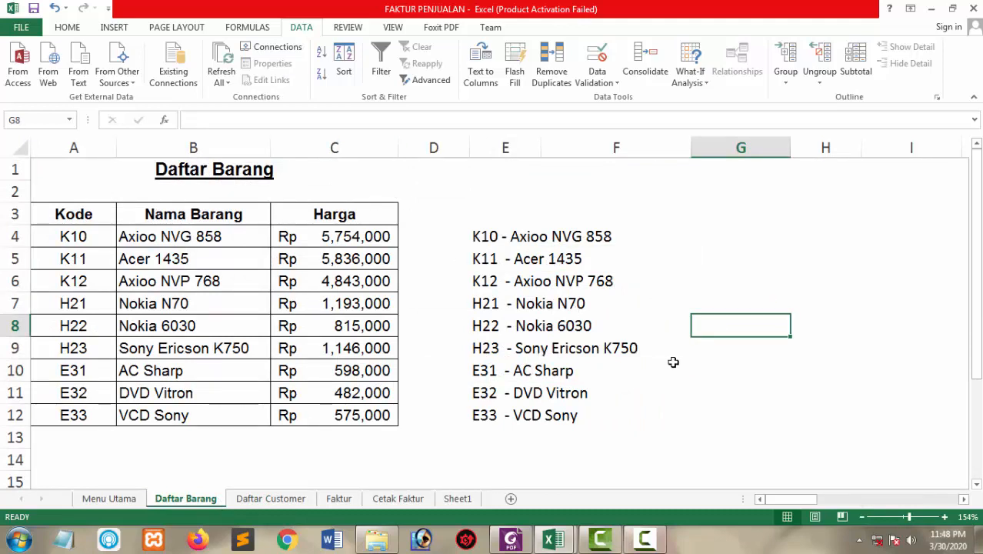
{"action": "left_click", "coordinate": [720, 370]}
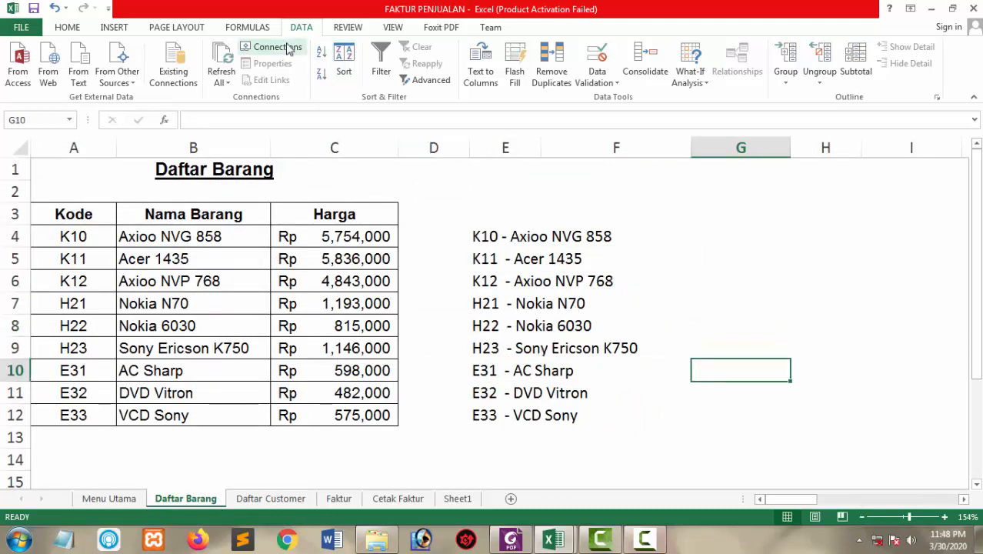
{"action": "left_click", "coordinate": [394, 28]}
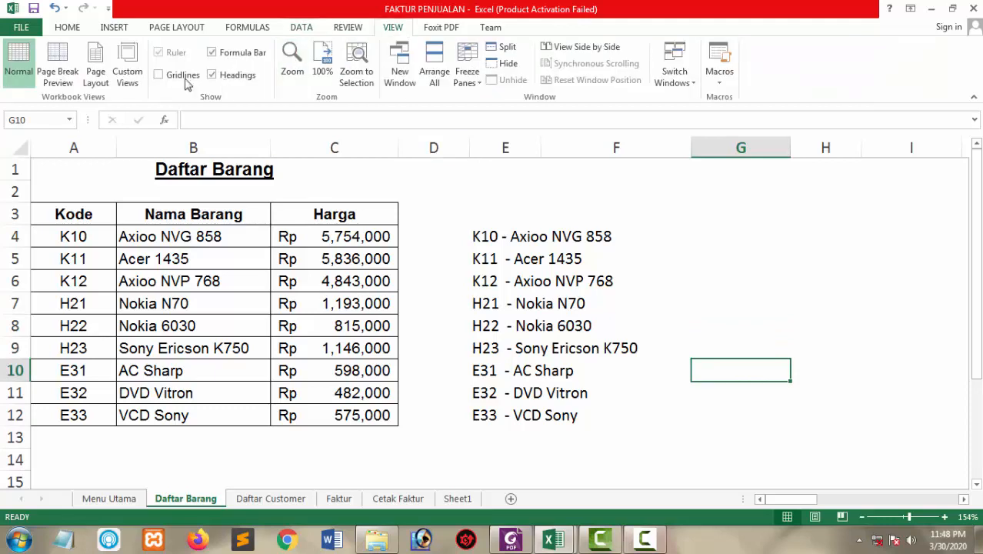
{"action": "left_click", "coordinate": [160, 76]}
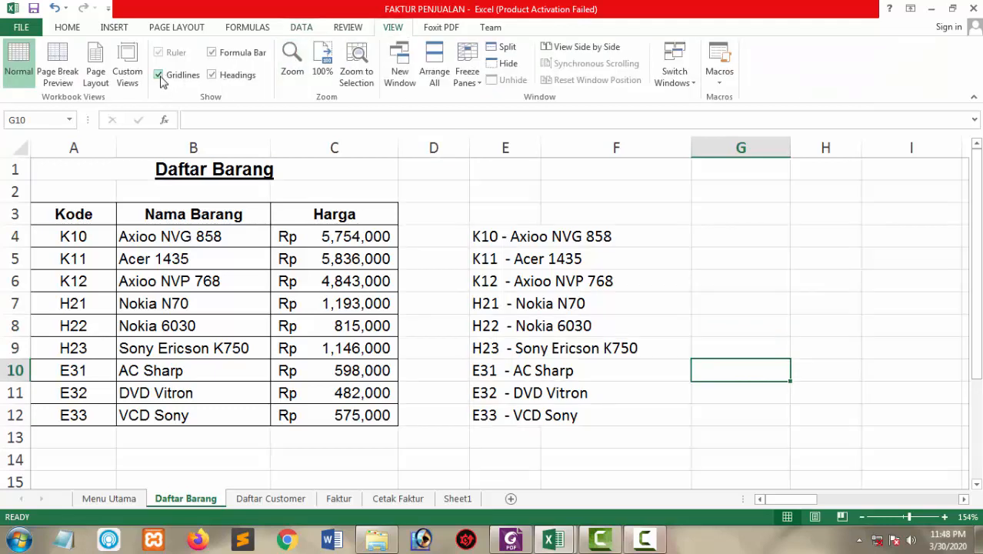
Turn off the gridlines on the Daftar Barang sheet.
{"action": "left_click", "coordinate": [159, 76]}
{"action": "left_click", "coordinate": [160, 75]}
{"action": "left_click", "coordinate": [159, 75]}
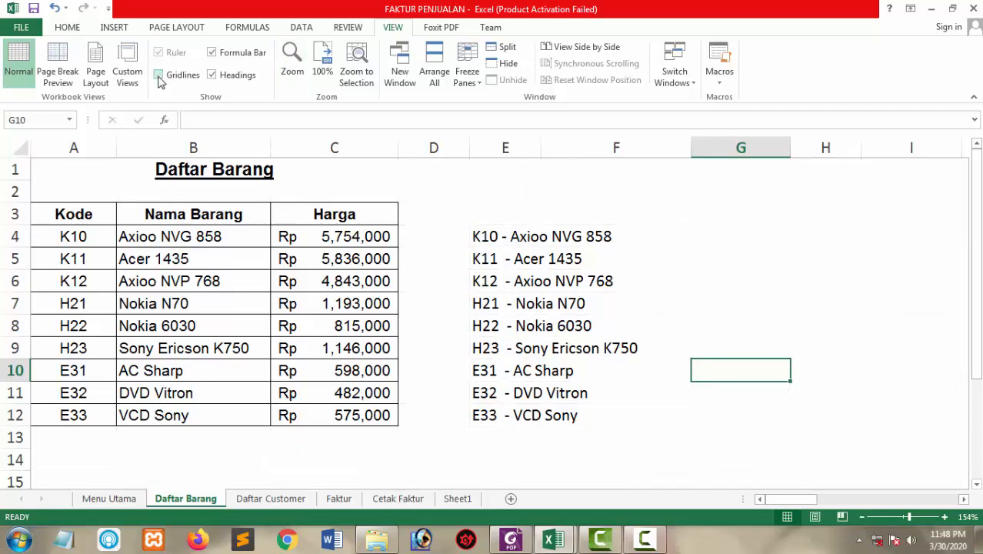
Show and hide the gridlines on the Daftar Customer sheet, and return to cell D8 on the Daftar Barang sheet.
{"action": "left_click", "coordinate": [278, 500]}
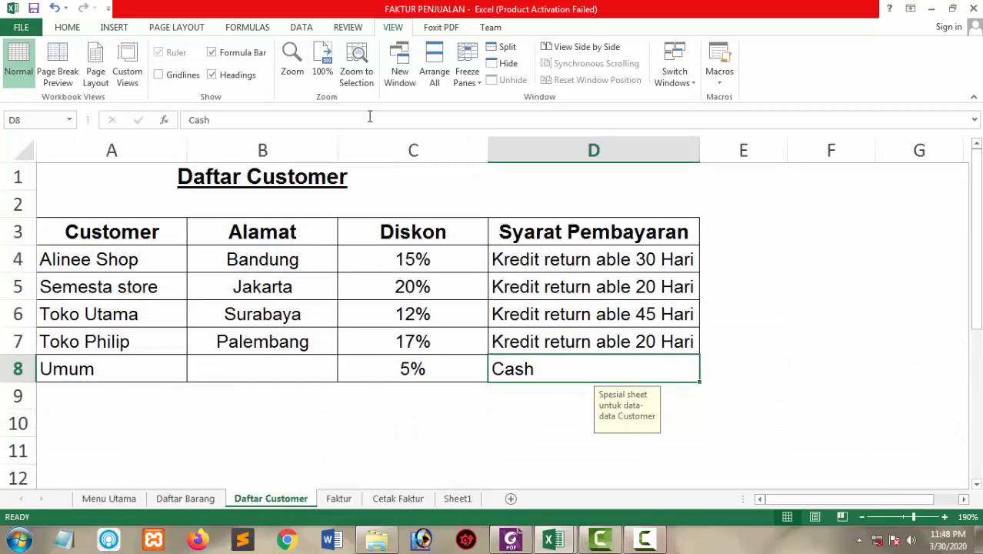
{"action": "left_click", "coordinate": [159, 76]}
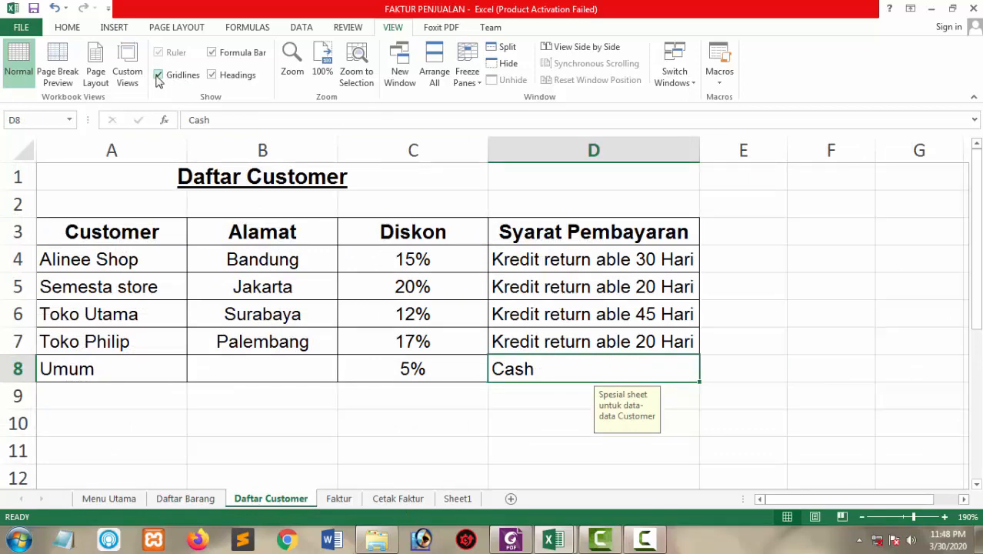
{"action": "left_click", "coordinate": [159, 76]}
{"action": "left_click", "coordinate": [186, 499]}
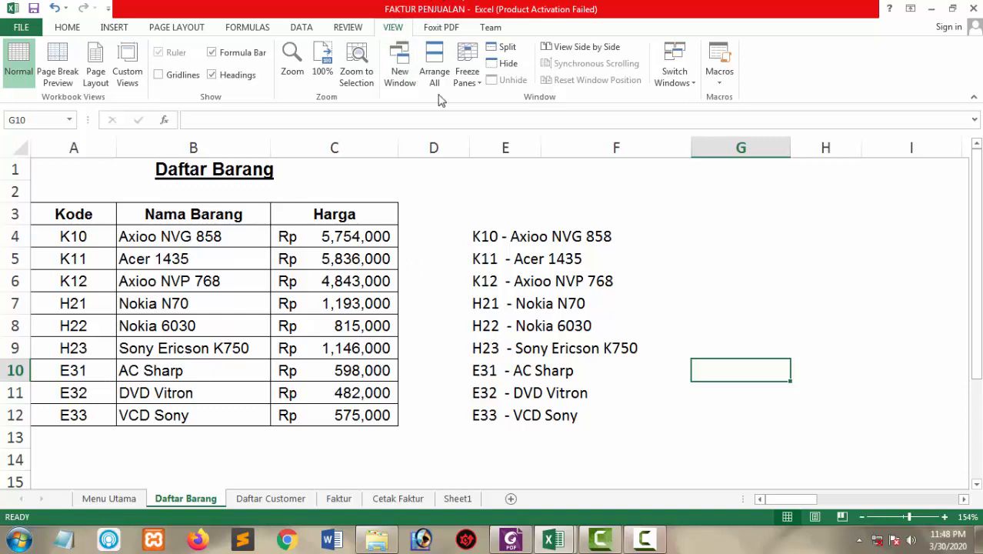
{"action": "left_click", "coordinate": [456, 317]}
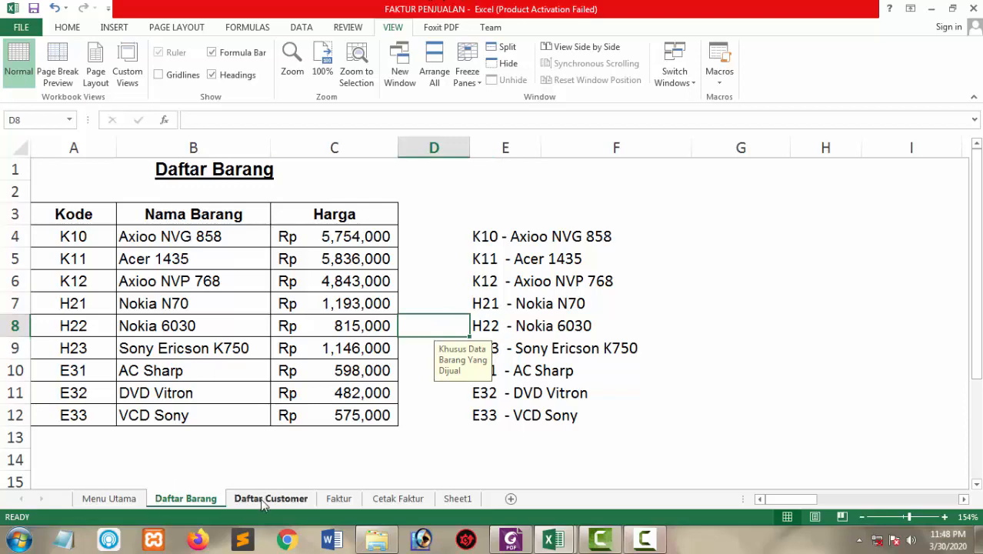
Look through the workbook's sheets from Menu Utama to Cetak Faktur and Sheet1.
{"action": "left_click", "coordinate": [132, 500]}
{"action": "left_click", "coordinate": [209, 501]}
{"action": "left_click", "coordinate": [251, 500]}
{"action": "left_click", "coordinate": [336, 499]}
{"action": "left_click", "coordinate": [382, 501]}
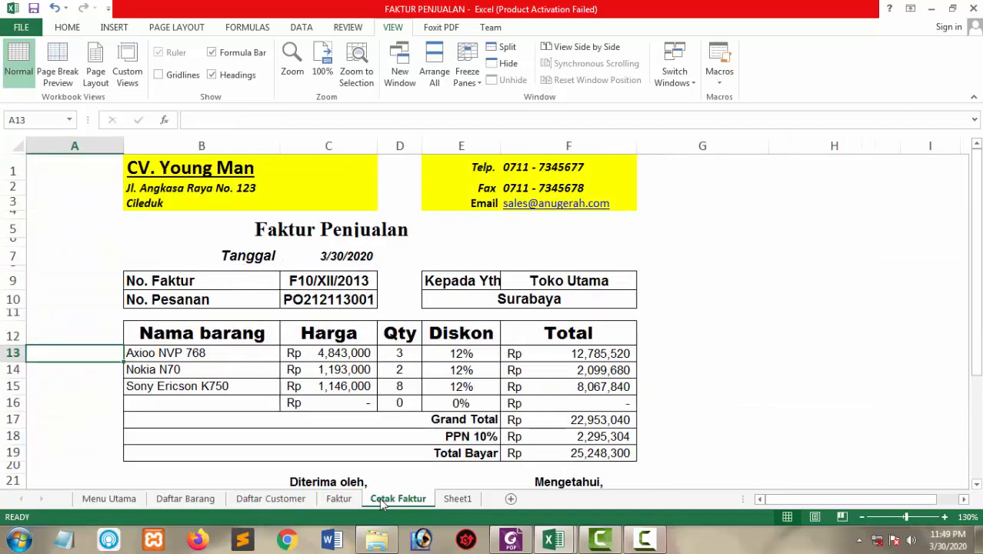
{"action": "left_click", "coordinate": [457, 499]}
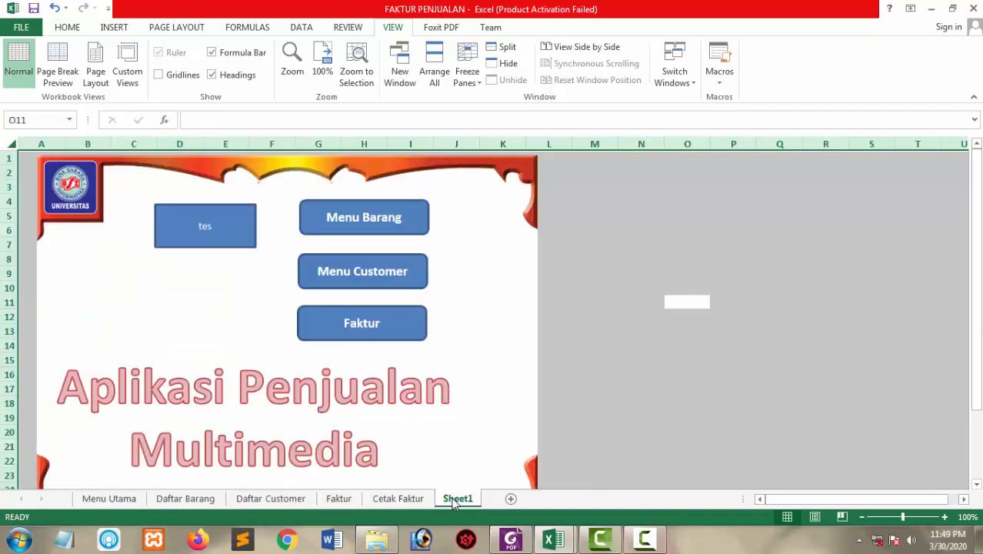
{"action": "left_click", "coordinate": [422, 500]}
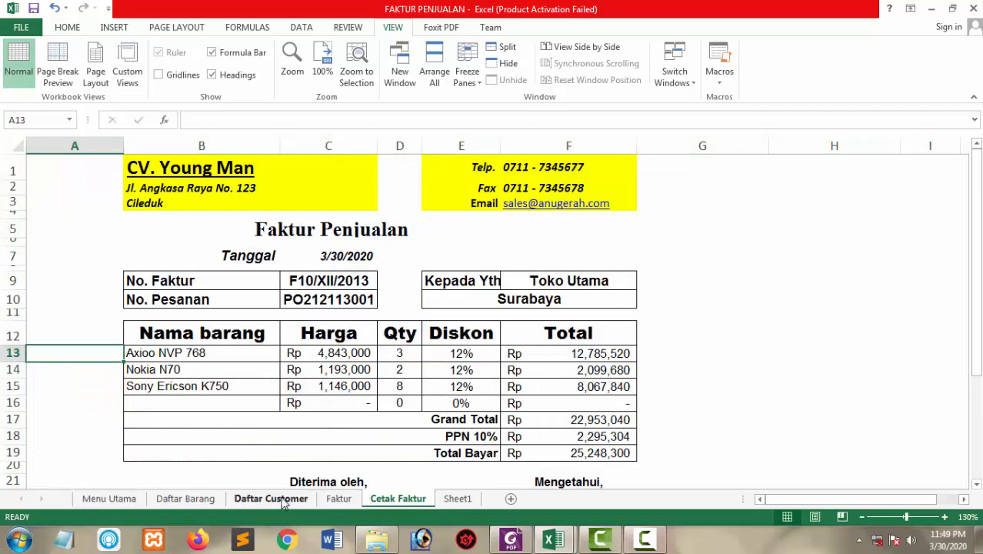
Open the Faktur sheet and review the invoice layout together with the order form picture beside it.
{"action": "left_click", "coordinate": [340, 499]}
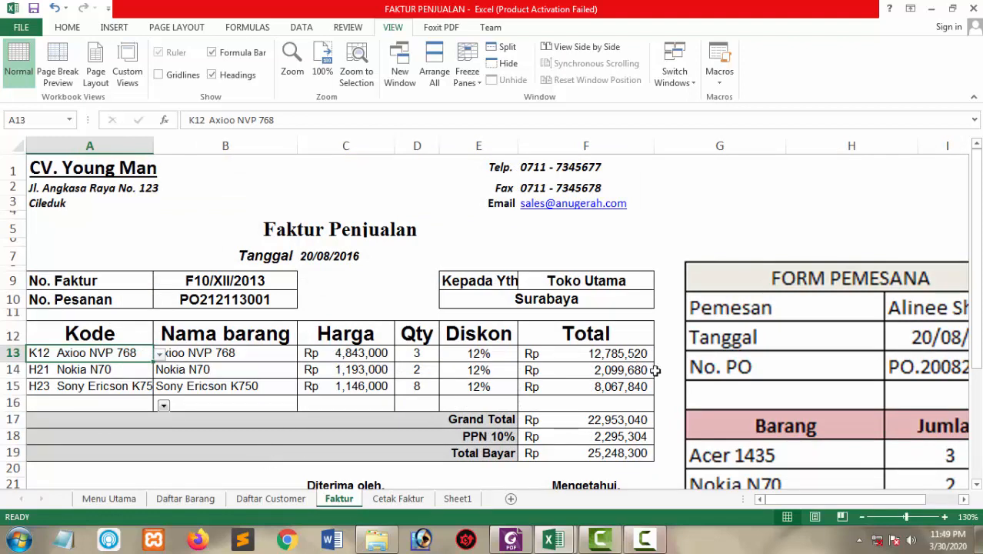
{"action": "left_click_drag", "start_coordinate": [980, 297], "coordinate": [980, 363]}
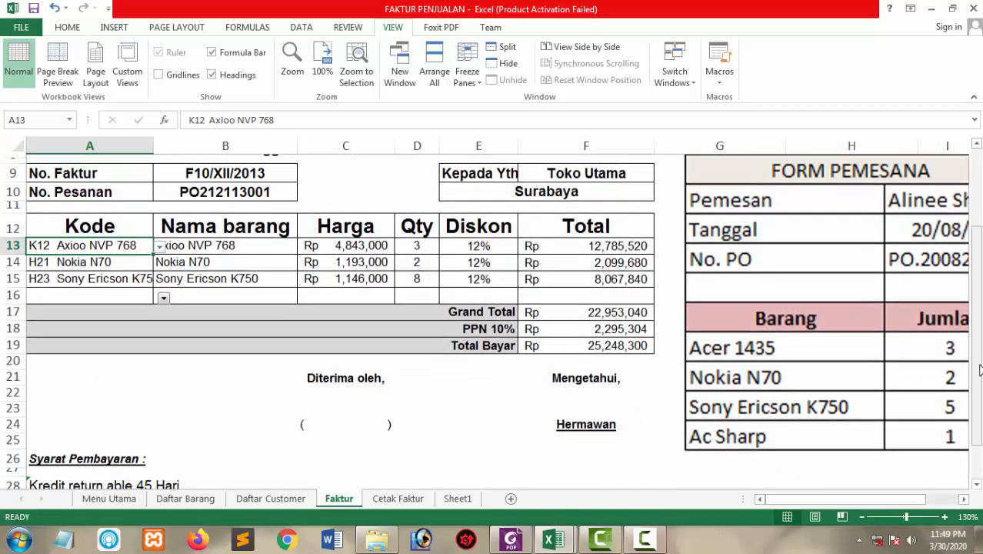
{"action": "left_click_drag", "start_coordinate": [784, 502], "coordinate": [859, 502]}
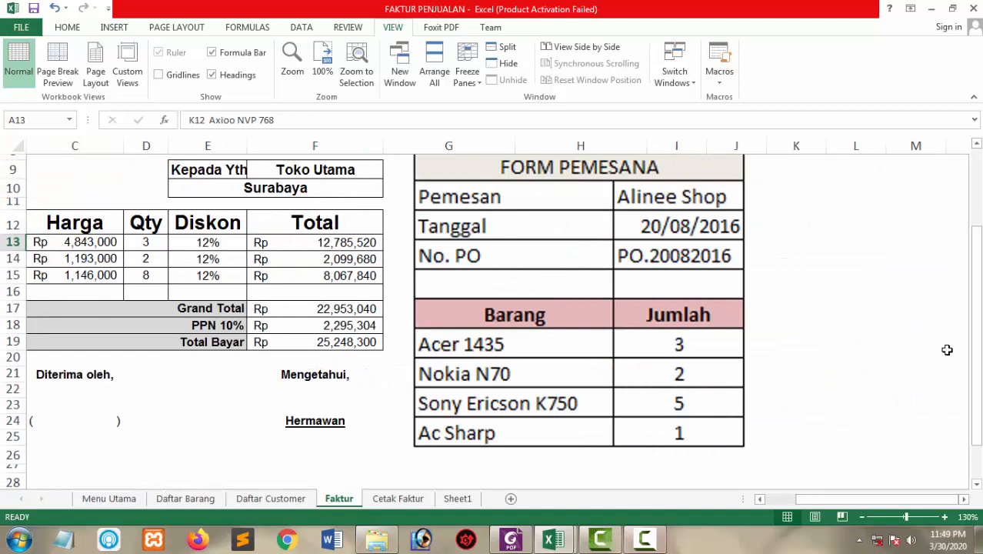
{"action": "left_click_drag", "start_coordinate": [977, 360], "coordinate": [980, 382]}
{"action": "scroll", "coordinate": [979, 382], "scroll_direction": "up", "scroll_amount": 1}
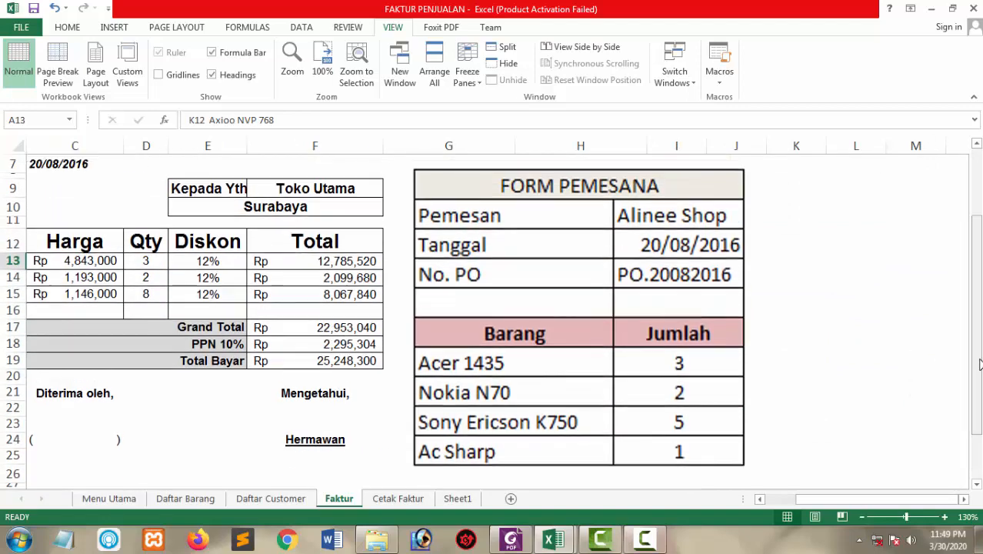
Inspect the first item's Diskon formula in E13, its Kode entry in A13 and the Kepada Yth customer cell F9.
{"action": "left_click", "coordinate": [207, 261]}
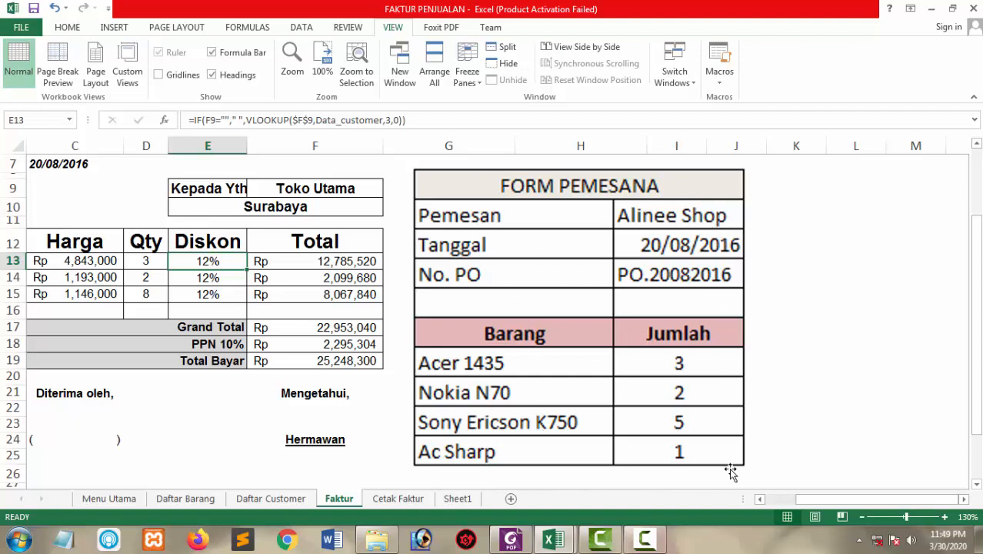
{"action": "left_click_drag", "start_coordinate": [860, 501], "coordinate": [829, 502]}
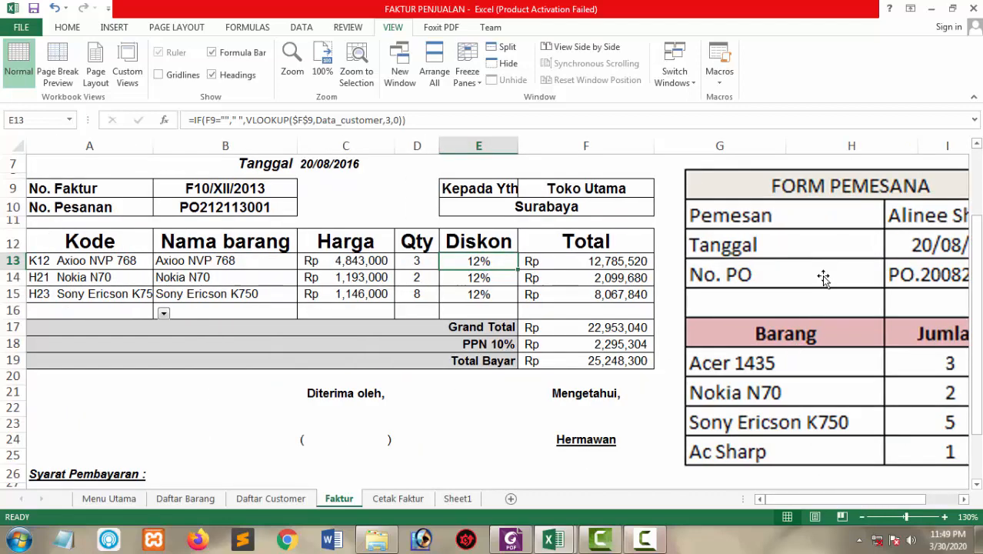
{"action": "left_click", "coordinate": [115, 264]}
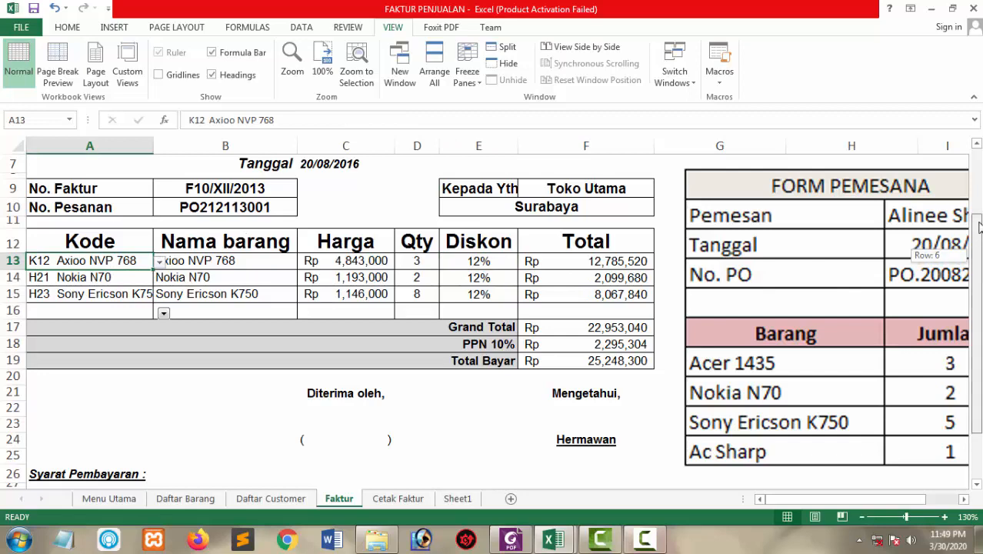
{"action": "scroll", "coordinate": [975, 261], "scroll_direction": "up", "scroll_amount": 1}
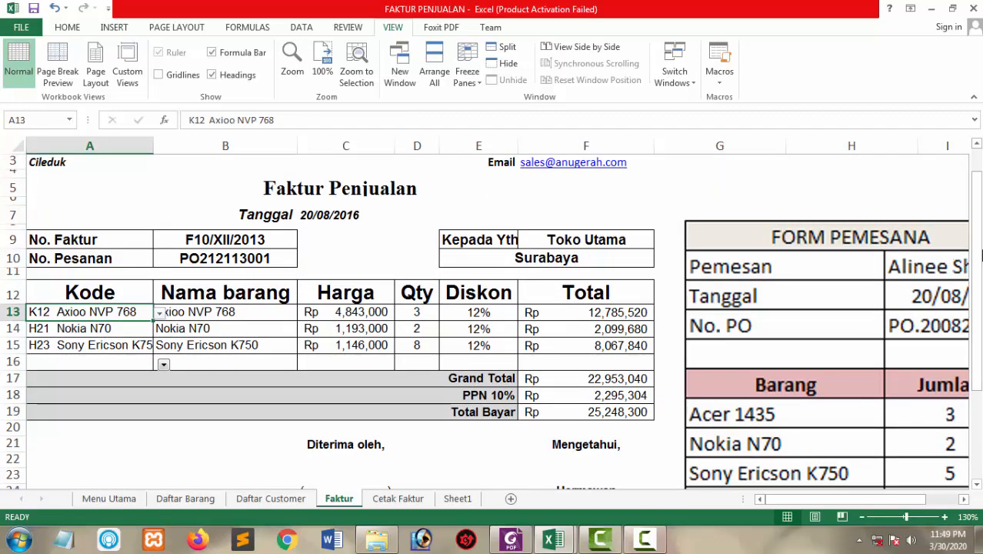
{"action": "left_click_drag", "start_coordinate": [980, 250], "coordinate": [980, 251]}
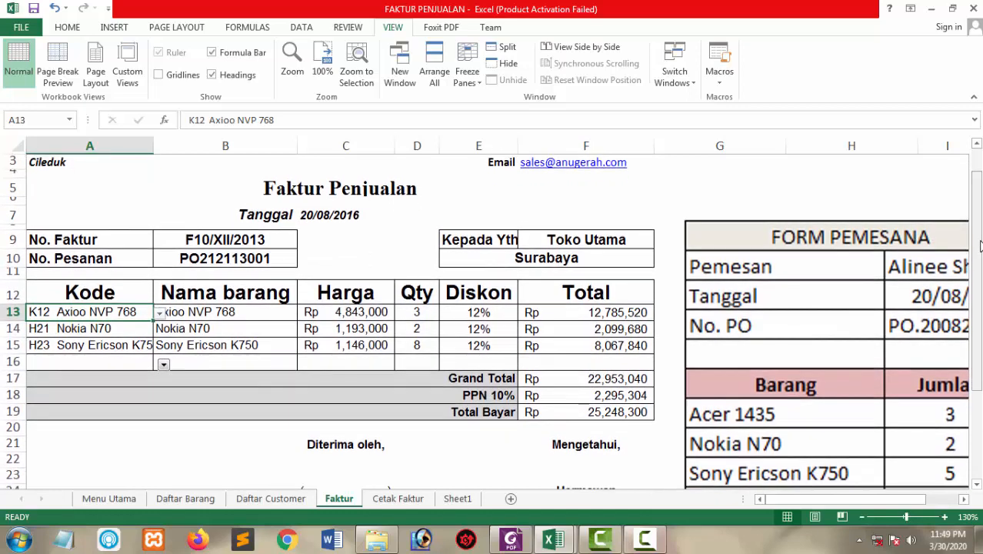
{"action": "left_click", "coordinate": [576, 241]}
Switch to the 882-P03 PDF in Foxit PhantomPDF, read the Faktur and Cetak Faktur case study pages, and dismiss the Windows color scheme dialog.
{"action": "left_click", "coordinate": [511, 539]}
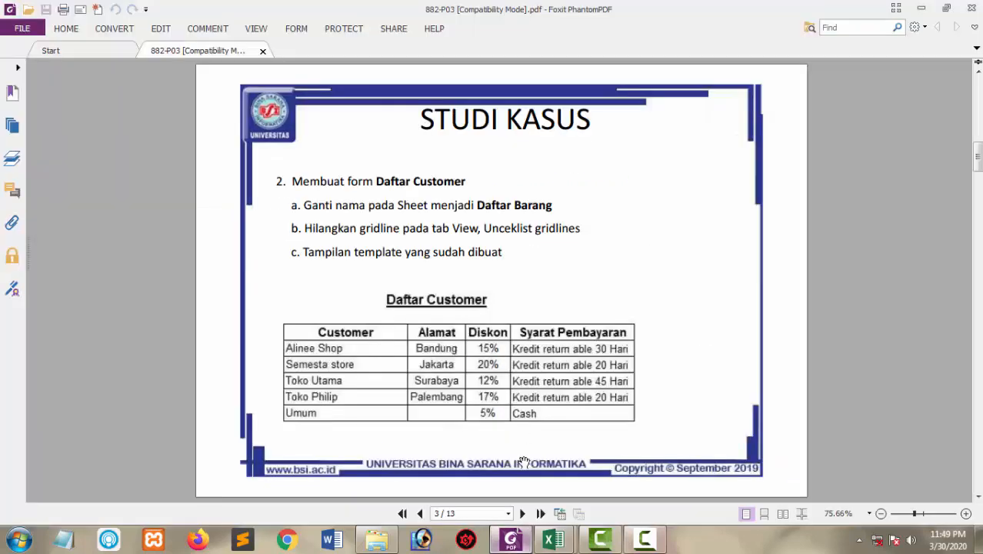
{"action": "scroll", "coordinate": [523, 462], "scroll_direction": "down", "scroll_amount": 2}
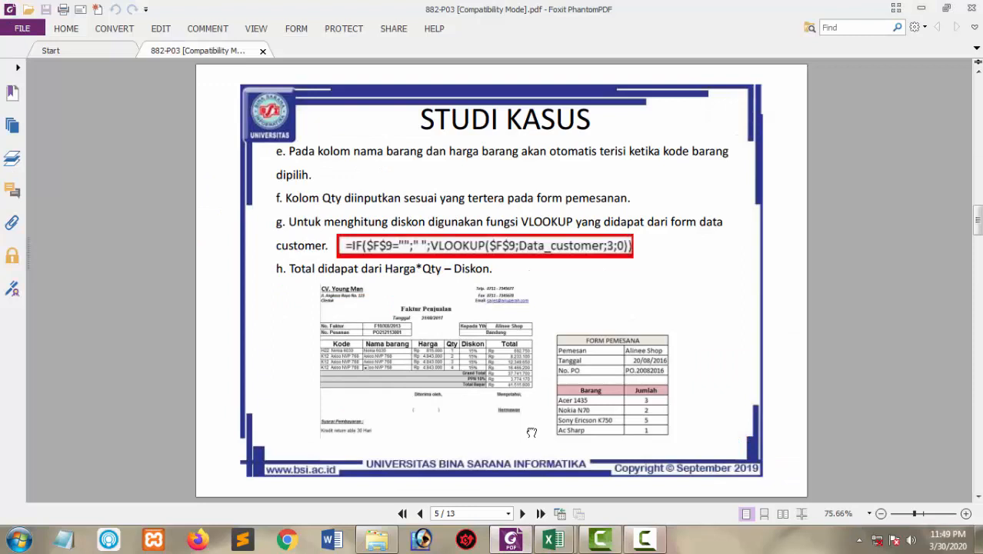
{"action": "scroll", "coordinate": [532, 432], "scroll_direction": "up", "scroll_amount": 1}
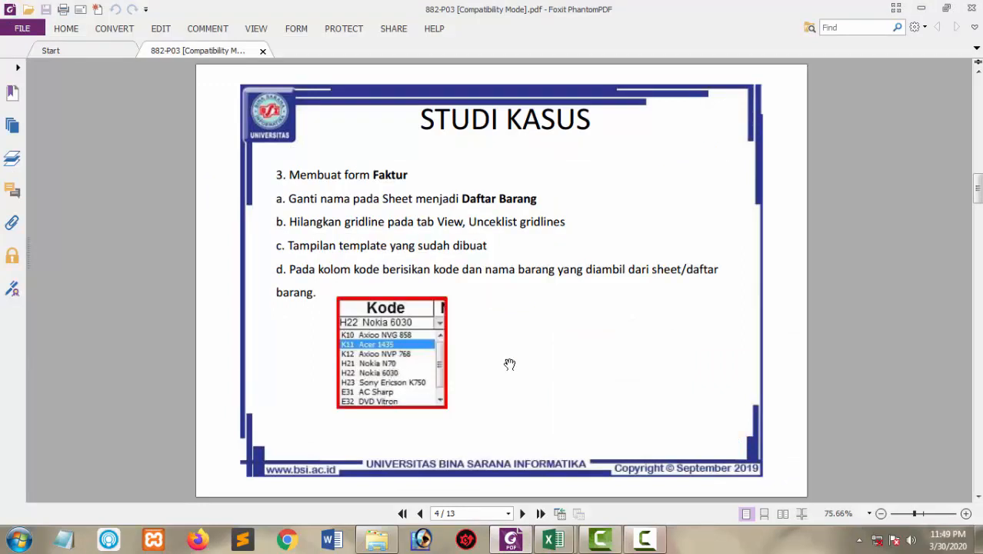
{"action": "scroll", "coordinate": [509, 364], "scroll_direction": "down", "scroll_amount": 1}
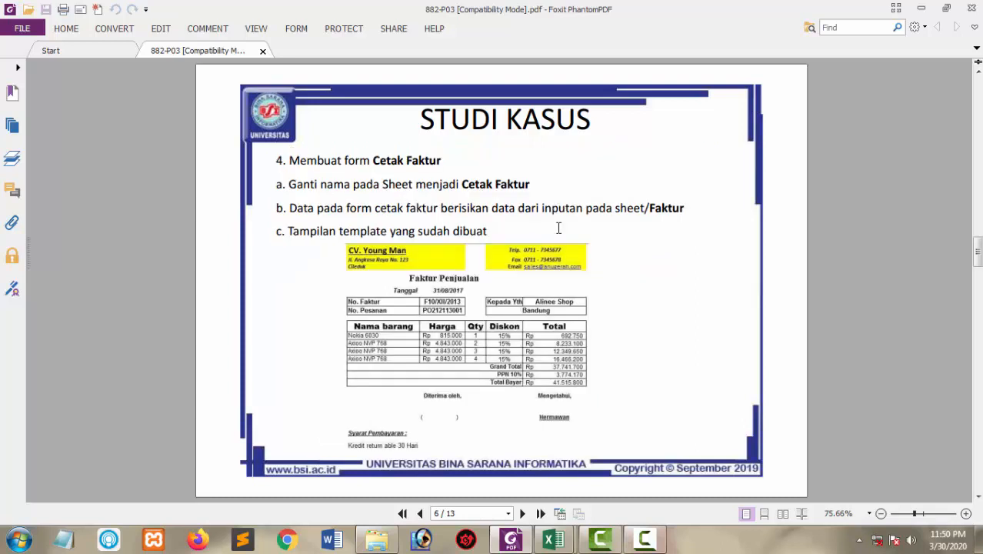
{"action": "scroll", "coordinate": [559, 228], "scroll_direction": "up", "scroll_amount": 1}
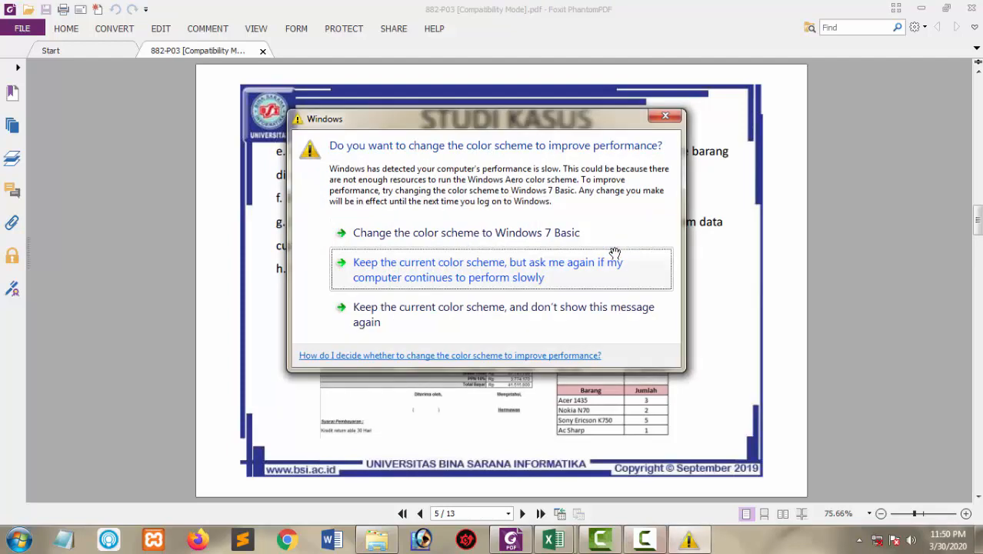
{"action": "left_click", "coordinate": [664, 117]}
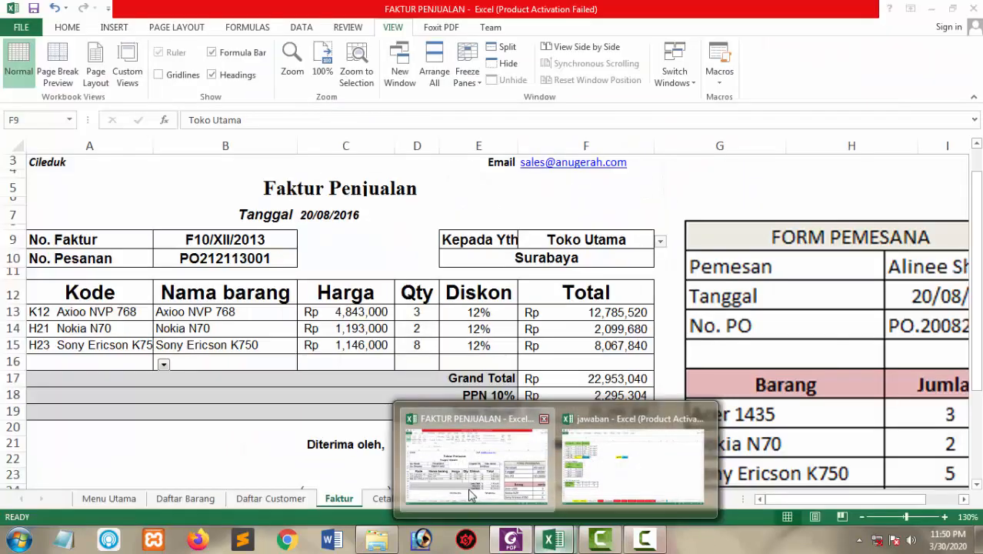
Switch back to the FAKTUR PENJUALAN workbook in Excel and review the No. Faktur, No. Pesanan and Tanggal entries on the Faktur sheet.
{"action": "left_click", "coordinate": [465, 484]}
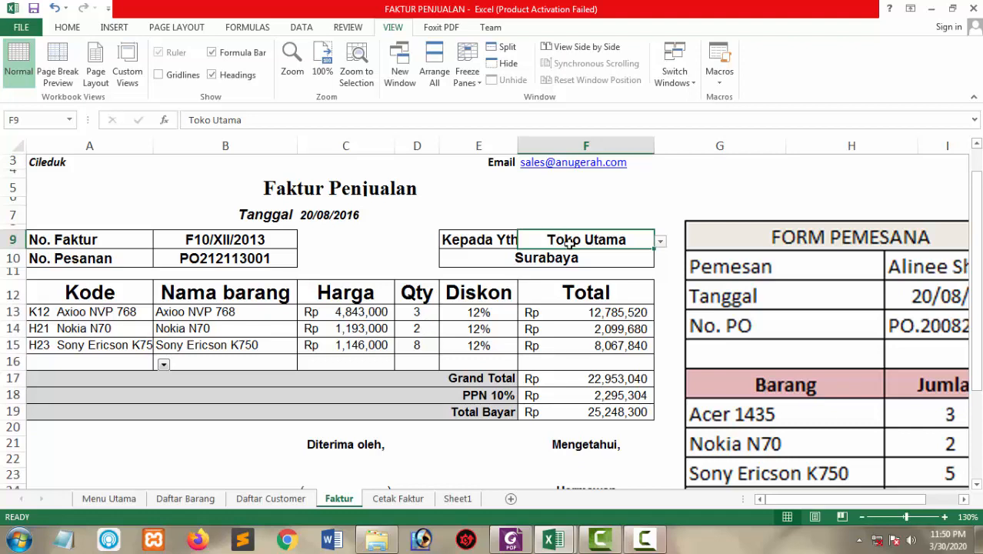
{"action": "left_click", "coordinate": [233, 243]}
{"action": "left_click_drag", "start_coordinate": [321, 240], "coordinate": [61, 252]}
{"action": "left_click", "coordinate": [61, 253]}
{"action": "left_click_drag", "start_coordinate": [181, 243], "coordinate": [80, 246]}
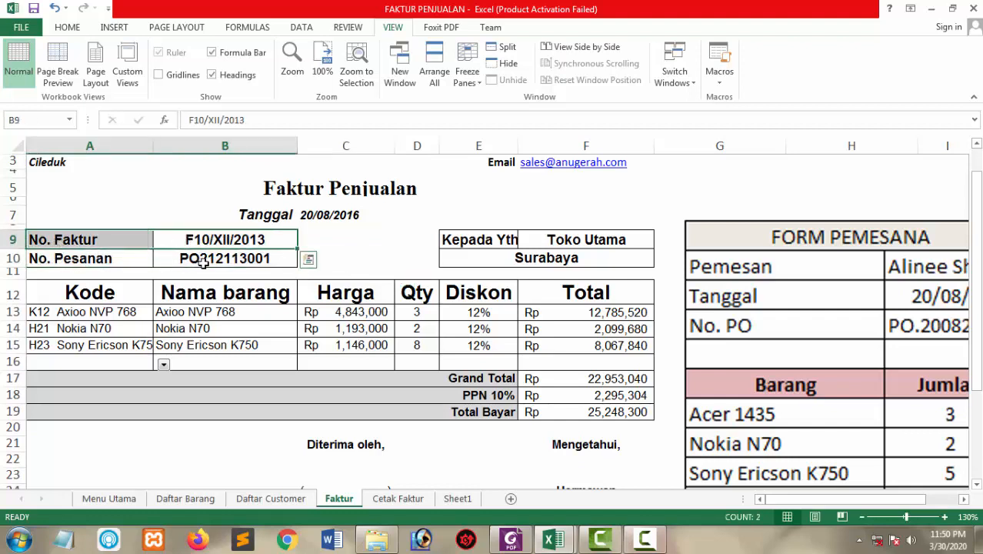
{"action": "left_click_drag", "start_coordinate": [198, 260], "coordinate": [61, 260]}
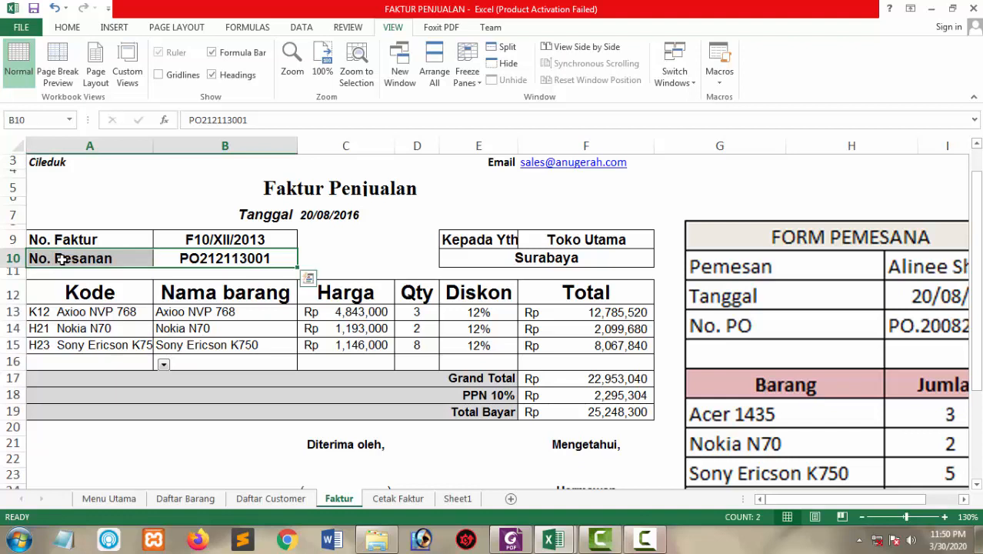
{"action": "left_click", "coordinate": [332, 253]}
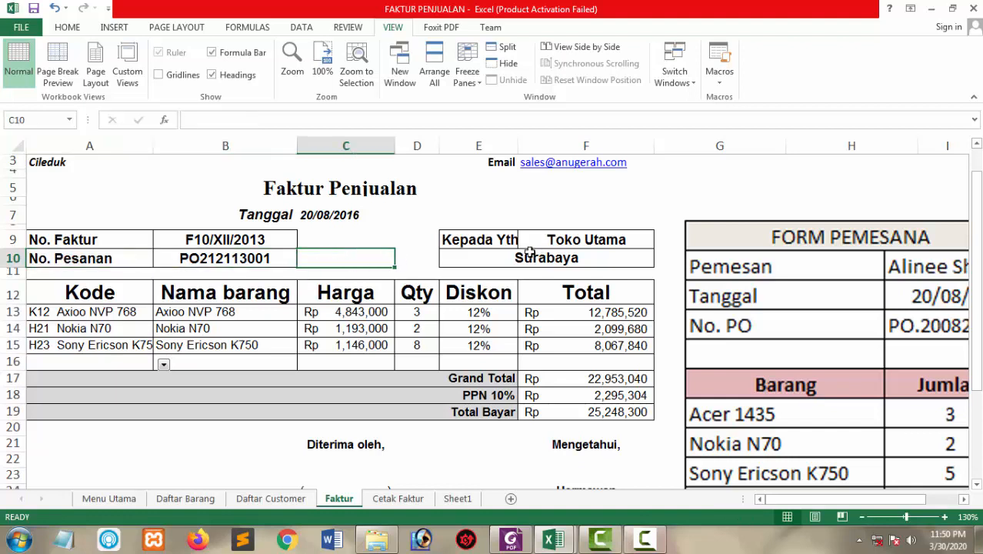
{"action": "left_click", "coordinate": [341, 215]}
{"action": "left_click", "coordinate": [355, 240]}
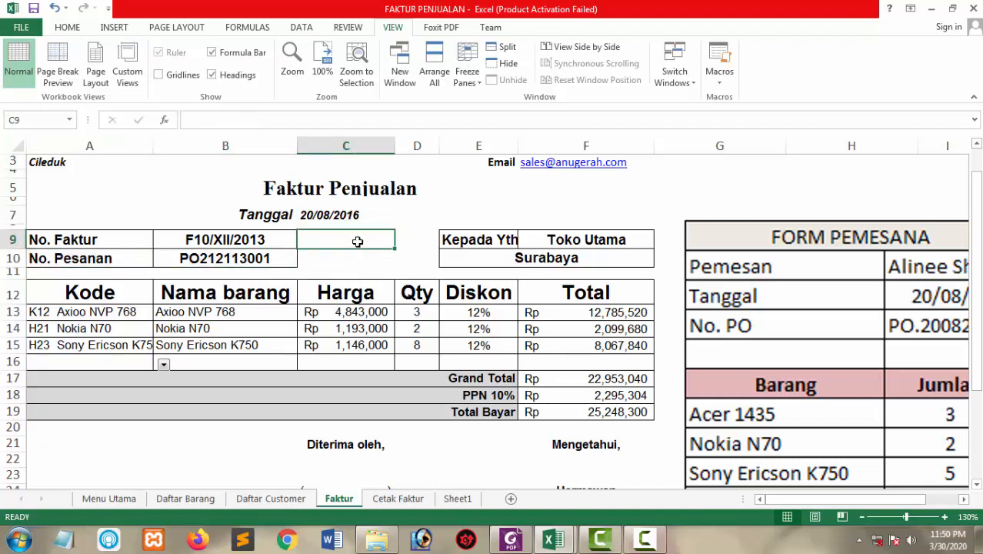
Show the customer choices in cell F9's drop-down list beside Kepada Yth and close it without changing the selection.
{"action": "left_click", "coordinate": [576, 240]}
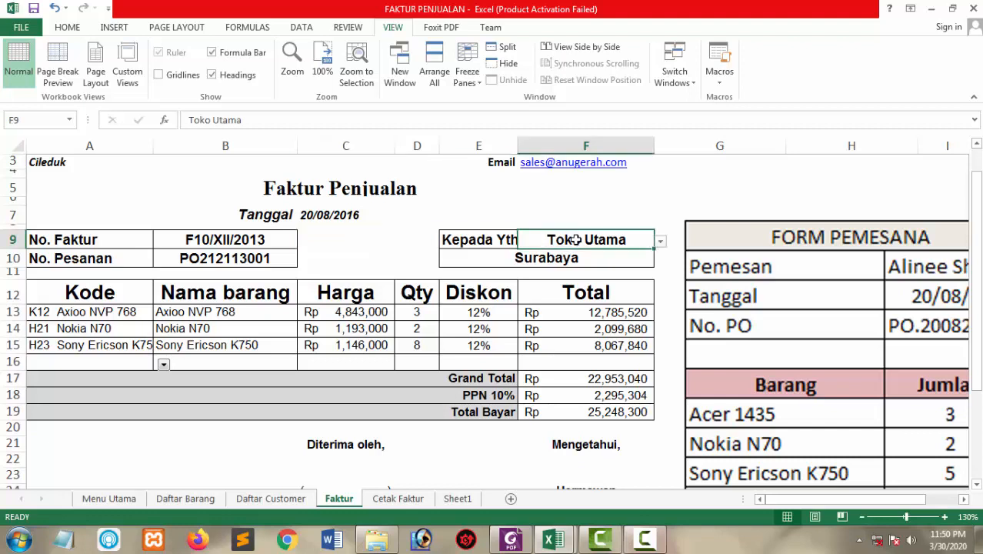
{"action": "left_click", "coordinate": [660, 242]}
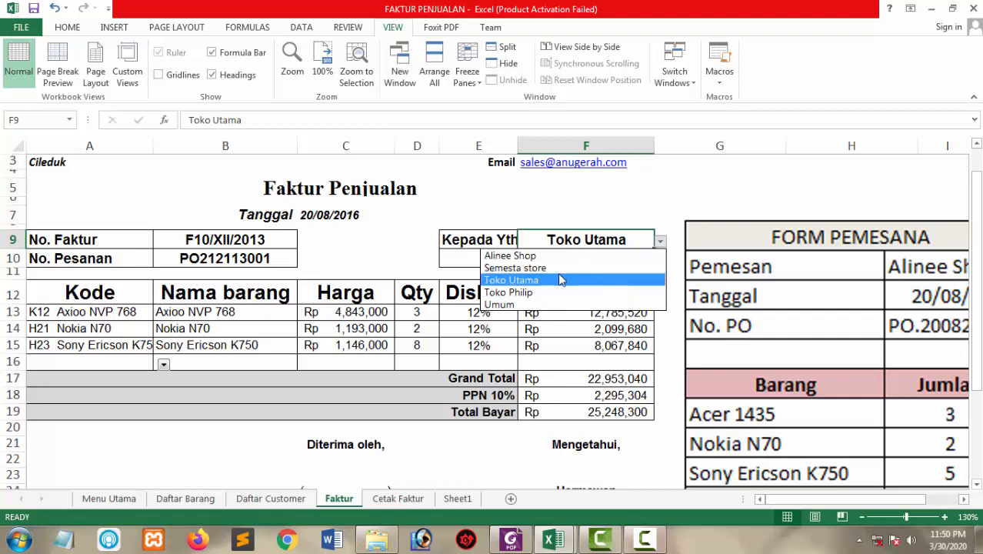
{"action": "left_click", "coordinate": [646, 232]}
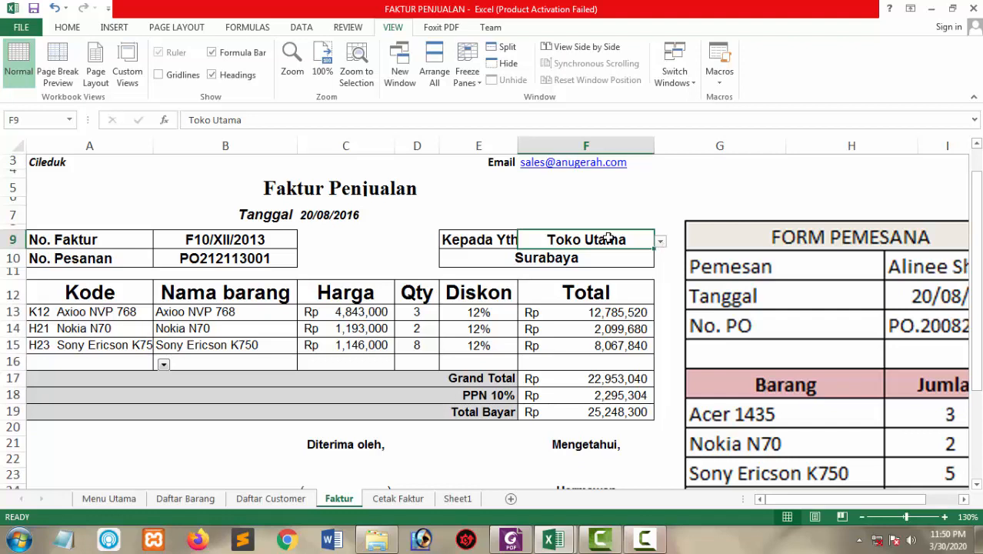
Open the Data Validation settings of cell F9 and examine its allowed type and list source, keeping the customer table visible.
{"action": "left_click", "coordinate": [301, 29]}
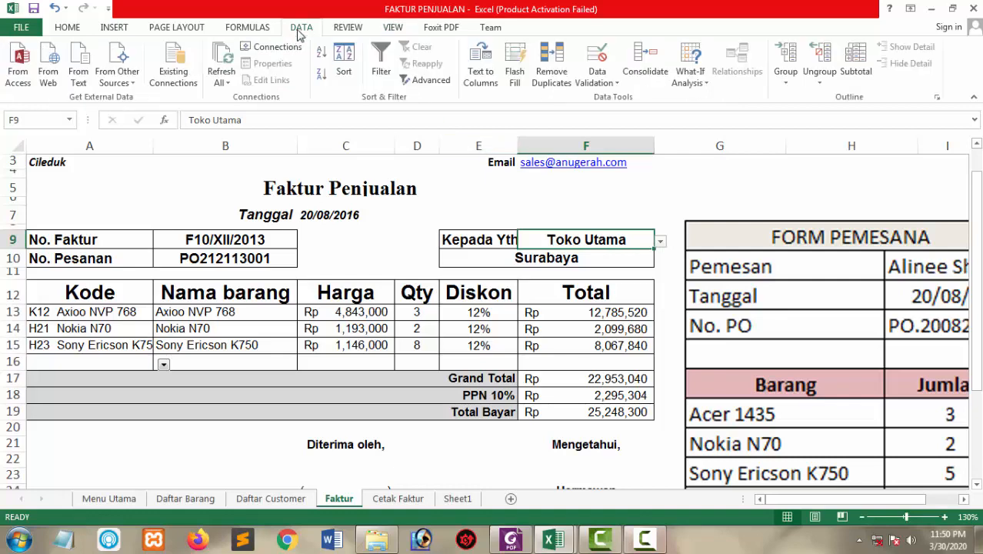
{"action": "left_click", "coordinate": [597, 77]}
{"action": "left_click", "coordinate": [614, 100]}
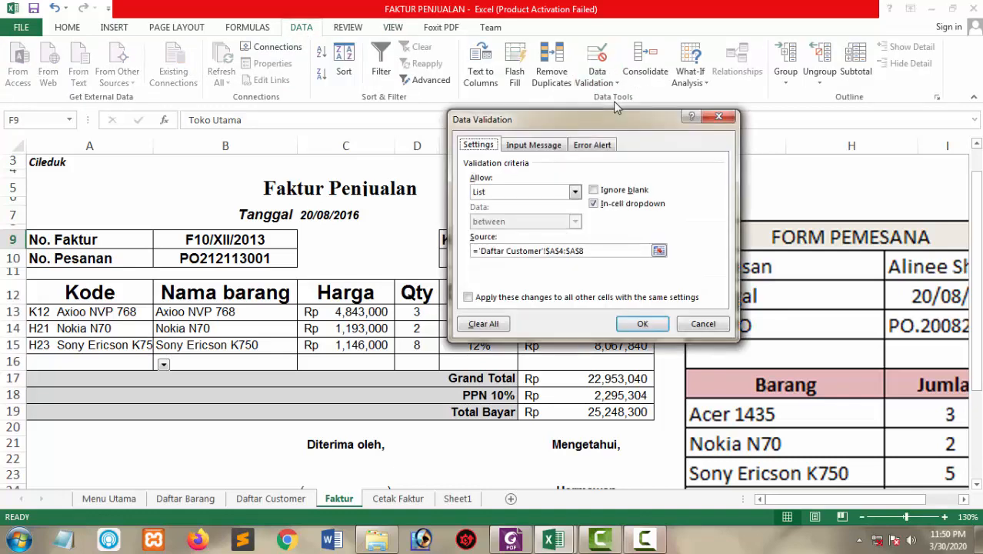
{"action": "left_click", "coordinate": [574, 193]}
{"action": "left_click", "coordinate": [574, 192]}
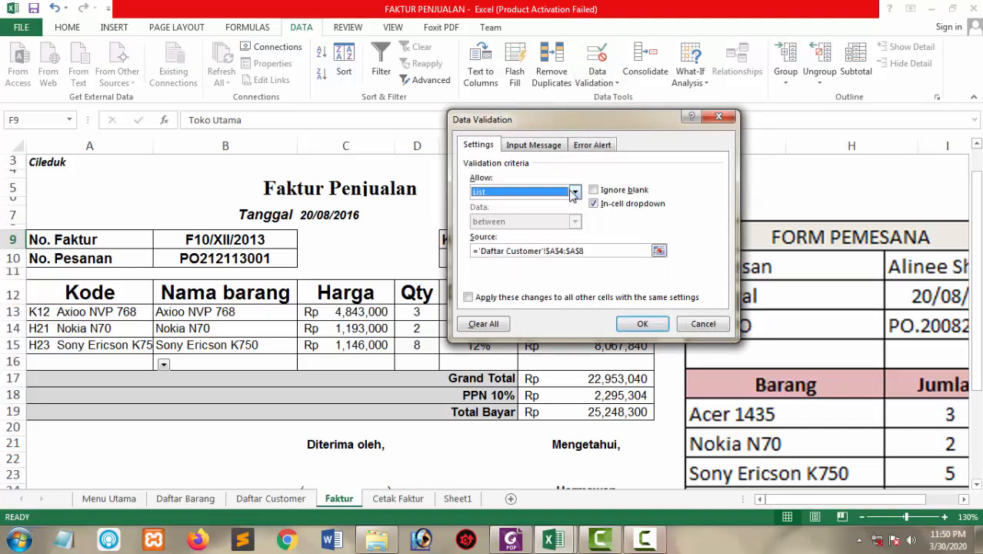
{"action": "left_click", "coordinate": [539, 250]}
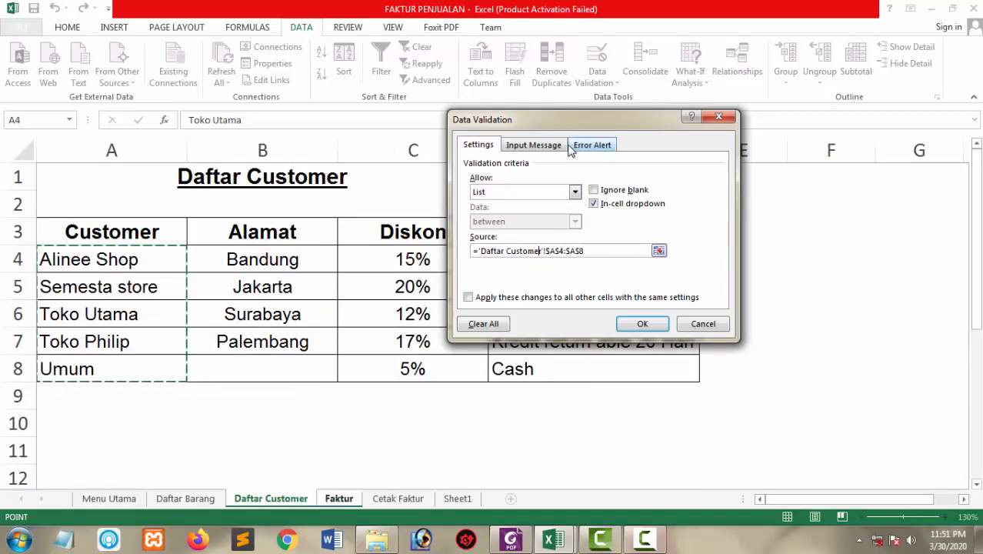
{"action": "left_click_drag", "start_coordinate": [568, 125], "coordinate": [637, 139]}
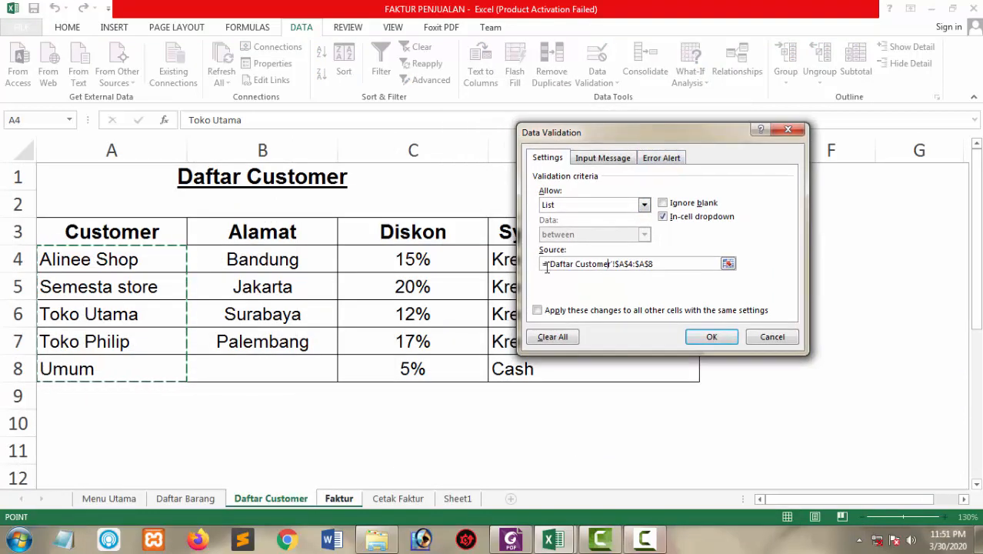
Examine the sheet name and the $A$4:$A$8 range in the Source reference of F9's validation.
{"action": "left_click", "coordinate": [544, 265]}
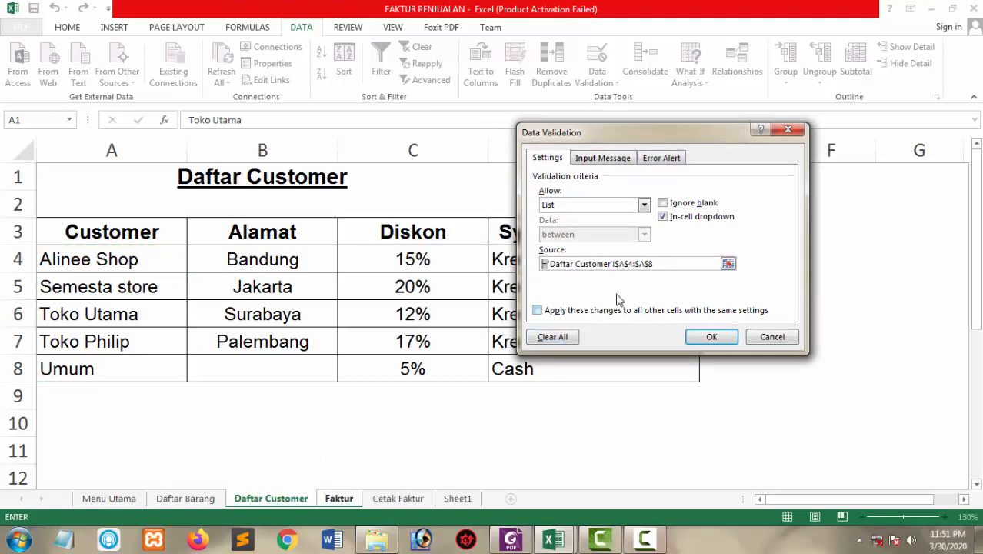
{"action": "left_click_drag", "start_coordinate": [655, 264], "coordinate": [616, 263]}
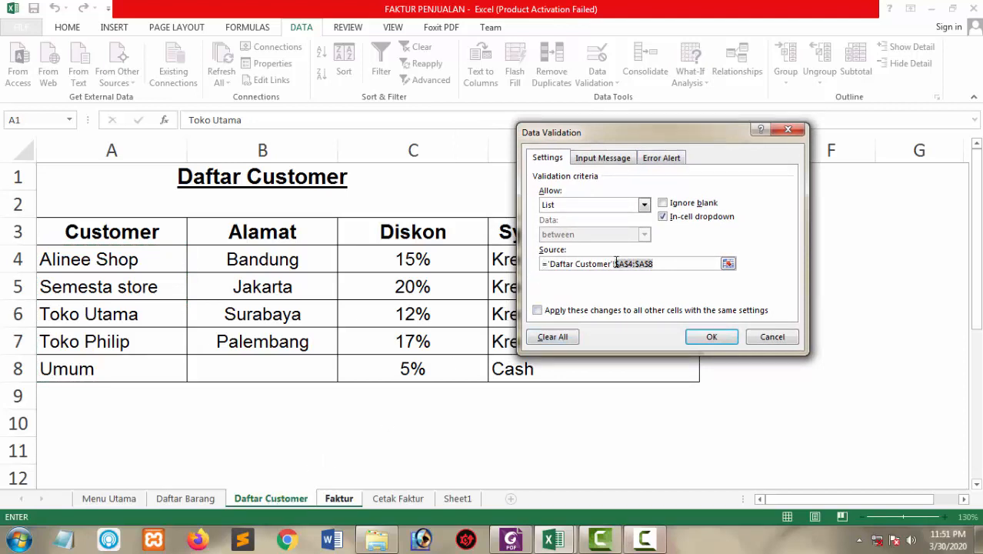
{"action": "left_click", "coordinate": [591, 264]}
{"action": "left_click_drag", "start_coordinate": [614, 264], "coordinate": [653, 265]}
{"action": "left_click", "coordinate": [672, 267]}
Try to re-enter F9's validation source by selecting A4:A8 on the Daftar Customer sheet and correcting the reference.
{"action": "left_click_drag", "start_coordinate": [151, 251], "coordinate": [158, 359]}
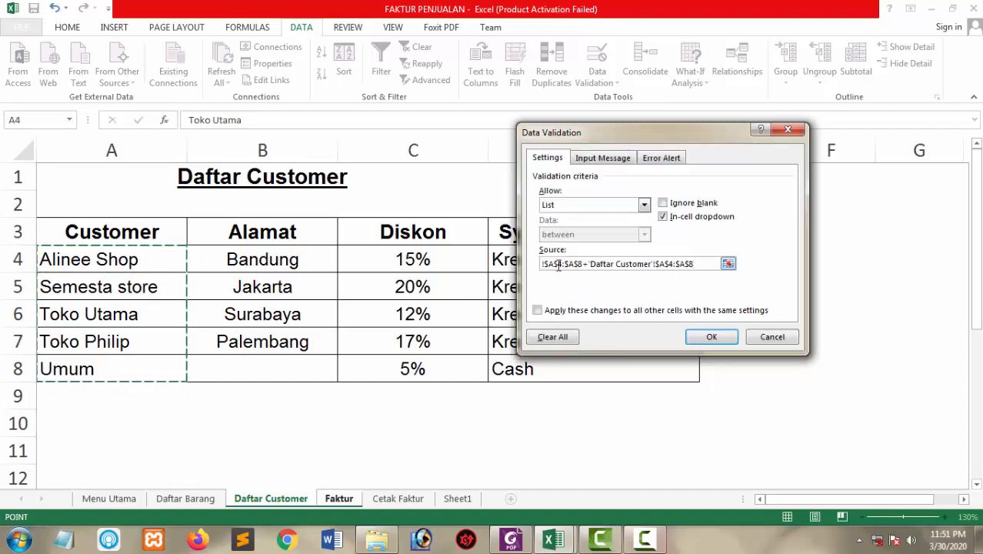
{"action": "left_click_drag", "start_coordinate": [590, 264], "coordinate": [538, 264]}
{"action": "type", "text": "="}
{"action": "key", "text": "Right"}
{"action": "key", "text": "Right"}
{"action": "key", "text": "Right"}
{"action": "key", "text": "Right"}
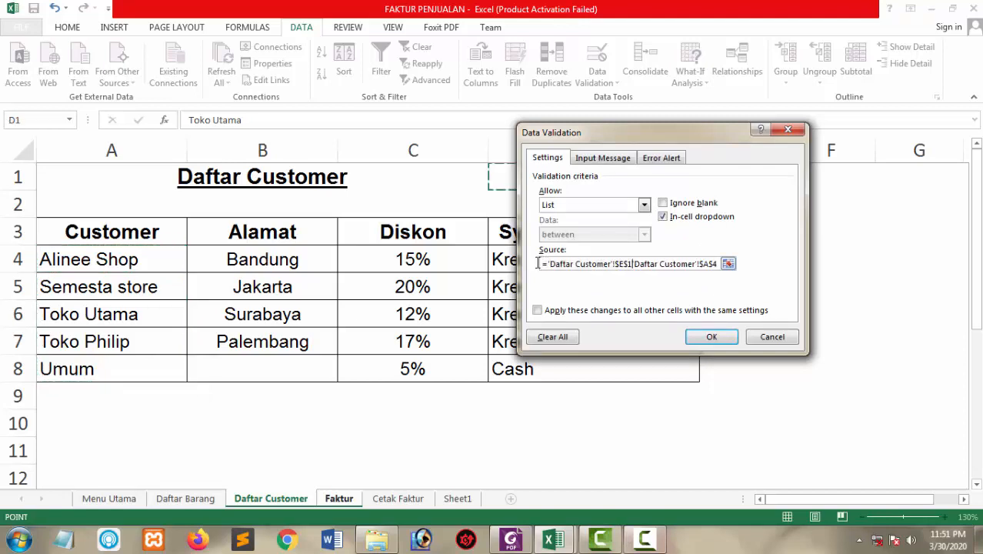
{"action": "key", "text": "shift+Left"}
{"action": "key", "text": "shift+Left"}
{"action": "key", "text": "shift+Left"}
{"action": "key", "text": "shift+Left"}
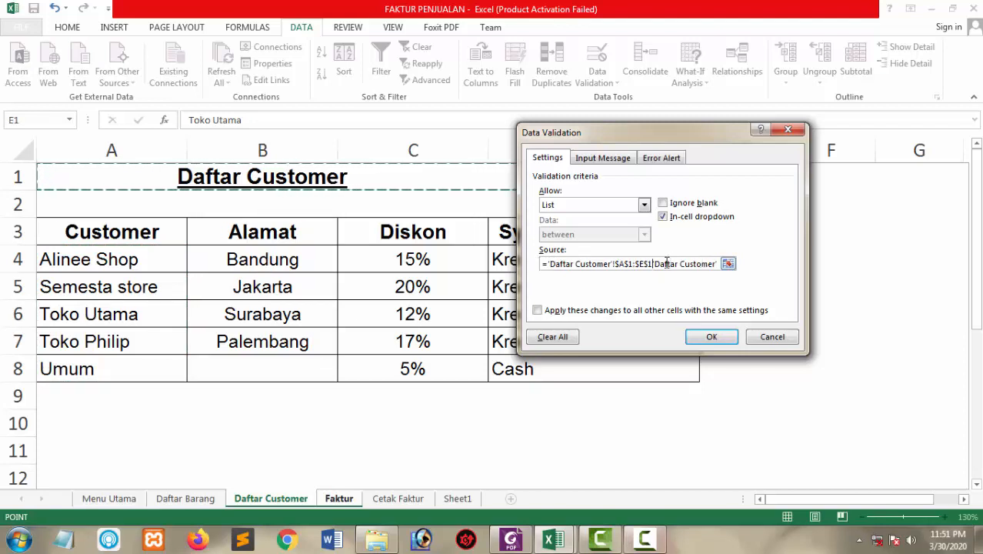
{"action": "left_click_drag", "start_coordinate": [653, 264], "coordinate": [744, 264]}
{"action": "key", "text": "BackSpace"}
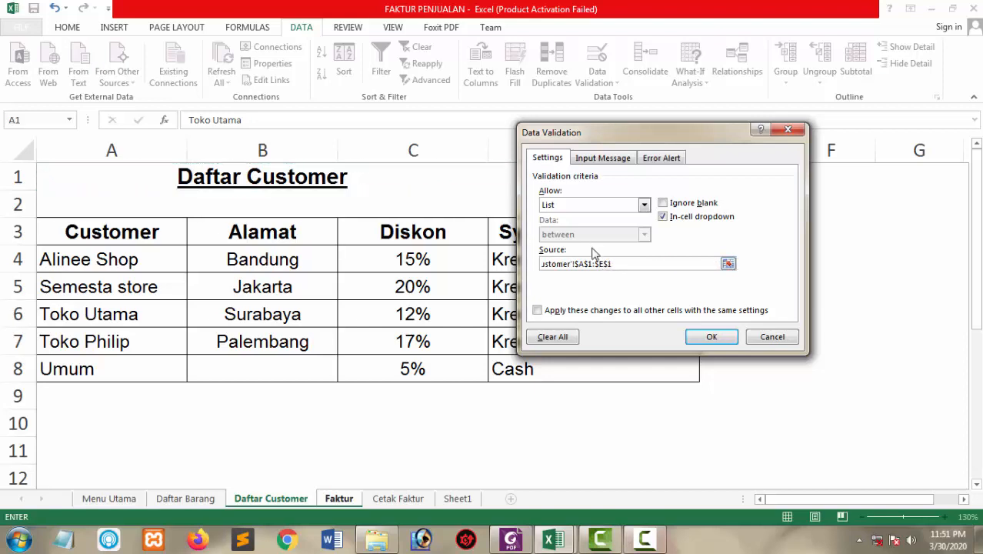
Set F9's validation list source to ='Daftar Customer'!$A$4:$A$8 by reselecting the customer names, and apply it.
{"action": "left_click_drag", "start_coordinate": [618, 263], "coordinate": [581, 263]}
{"action": "key", "text": "BackSpace"}
{"action": "left_click_drag", "start_coordinate": [131, 264], "coordinate": [145, 367]}
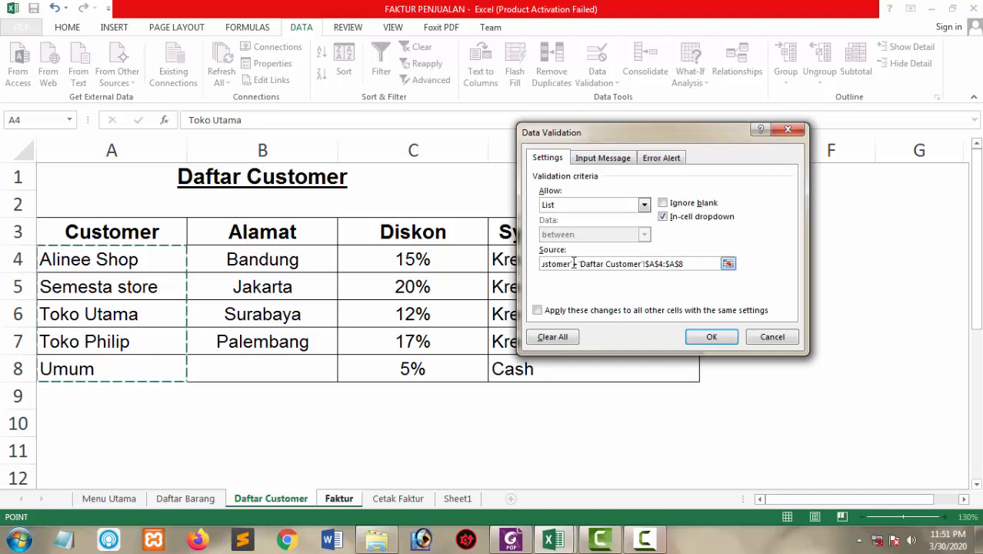
{"action": "left_click_drag", "start_coordinate": [574, 263], "coordinate": [479, 268]}
{"action": "key", "text": "BackSpace"}
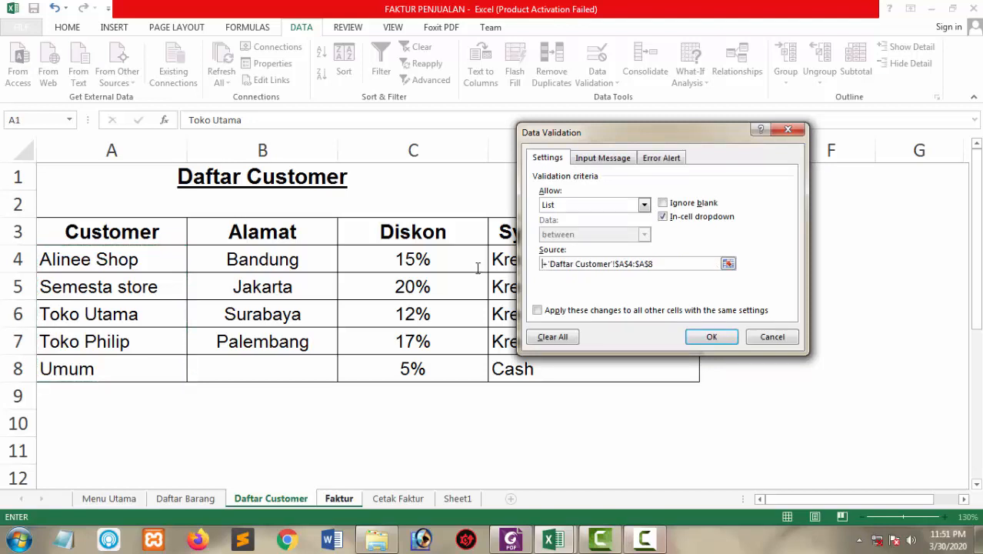
{"action": "key", "text": "Delete"}
{"action": "type", "text": "="}
{"action": "left_click", "coordinate": [712, 336]}
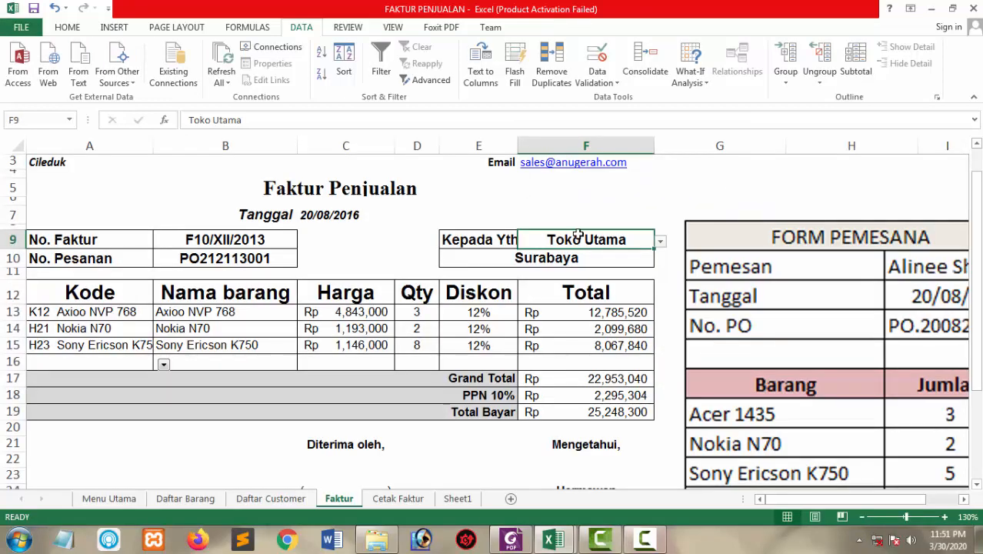
Check the customer choices in F9's drop-down list, review the Source range in its validation settings once more, and close the dialog.
{"action": "left_click", "coordinate": [662, 243]}
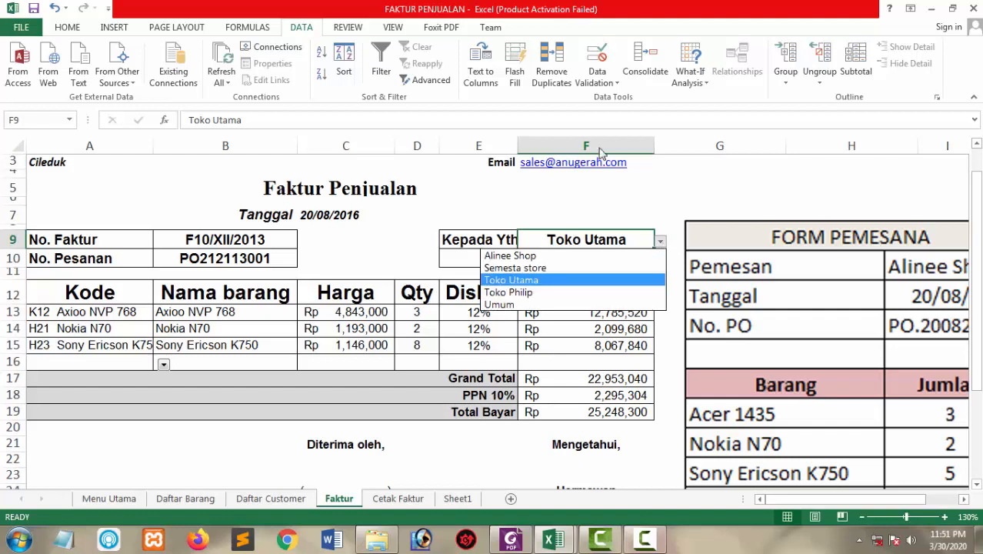
{"action": "left_click", "coordinate": [613, 83]}
{"action": "left_click", "coordinate": [613, 83]}
{"action": "left_click", "coordinate": [615, 96]}
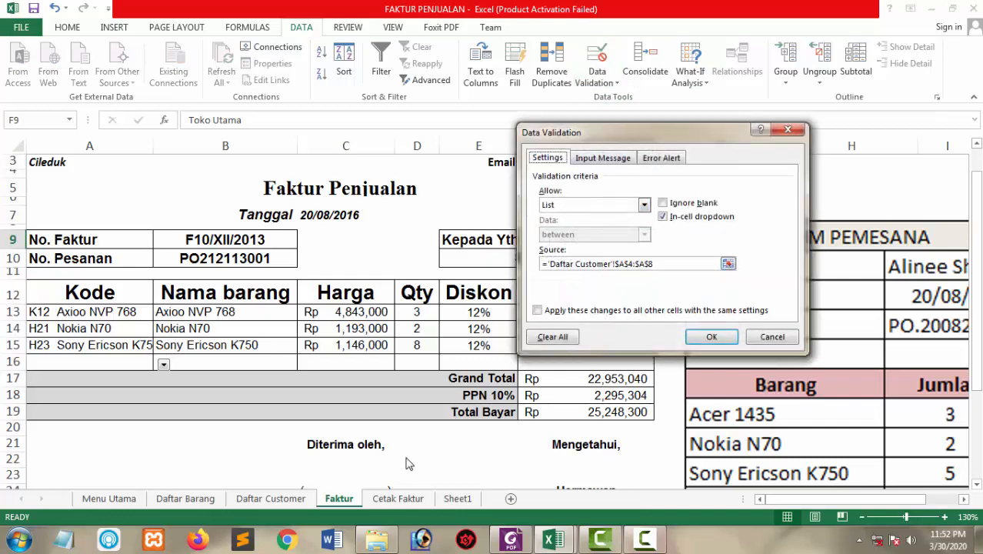
{"action": "left_click", "coordinate": [548, 263]}
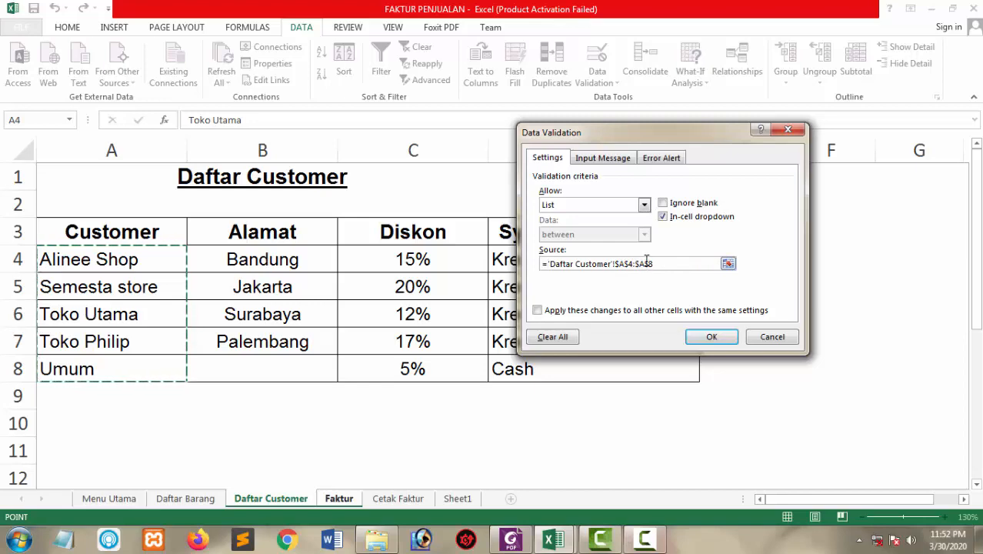
{"action": "left_click", "coordinate": [712, 338]}
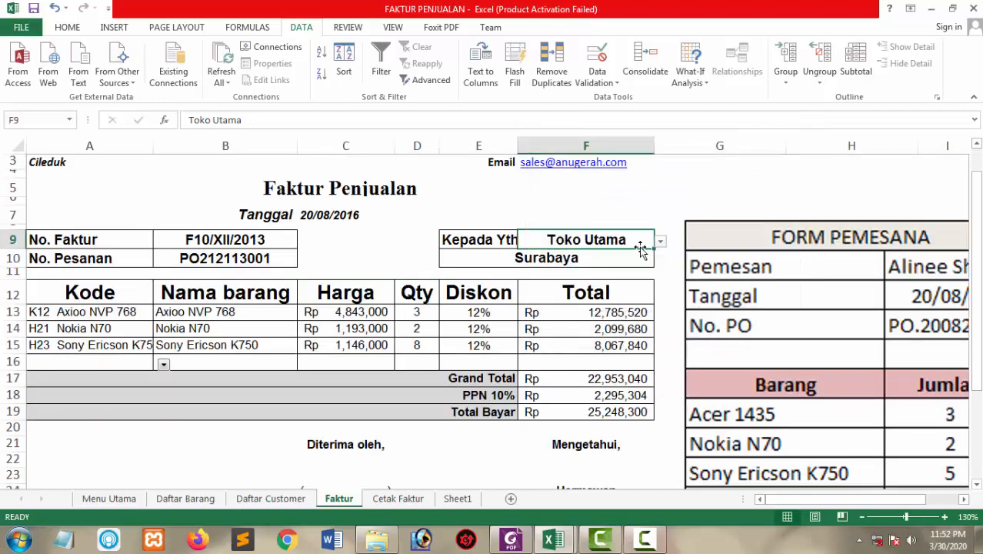
Switch the Kepada Yth customer in F9 to Semesta store, to Alinee Shop, and finally to Toko Philip.
{"action": "left_click", "coordinate": [659, 242]}
{"action": "left_click", "coordinate": [589, 266]}
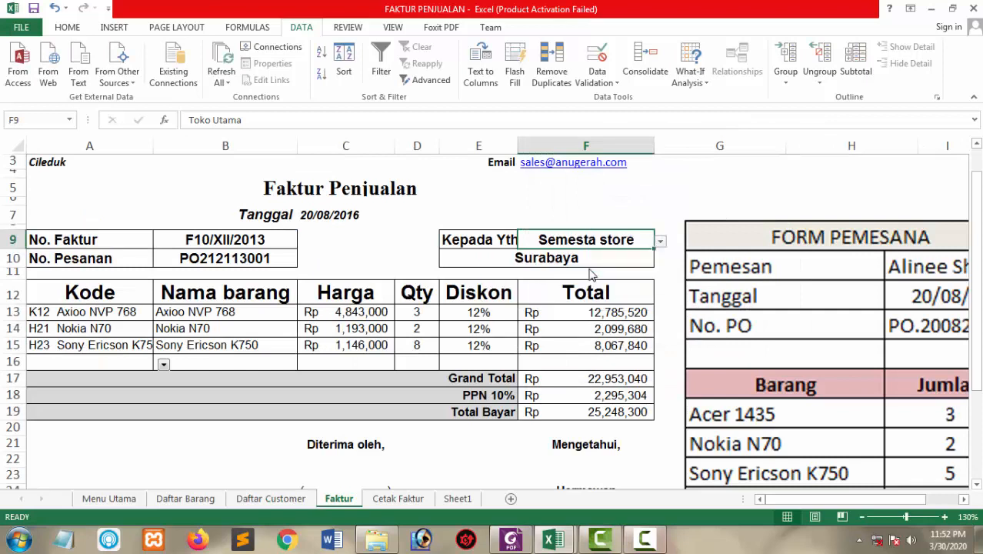
{"action": "left_click", "coordinate": [660, 241]}
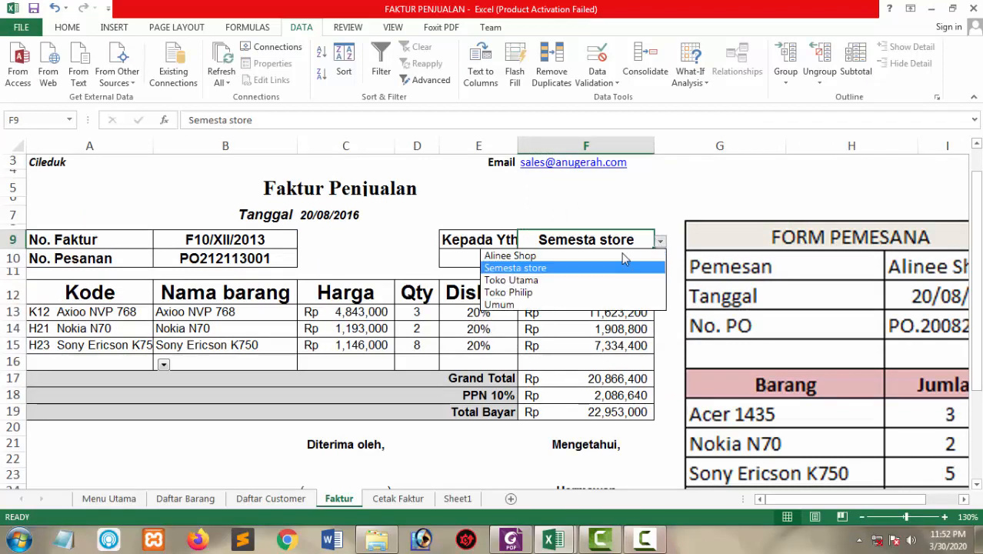
{"action": "left_click", "coordinate": [615, 257]}
{"action": "left_click", "coordinate": [660, 242]}
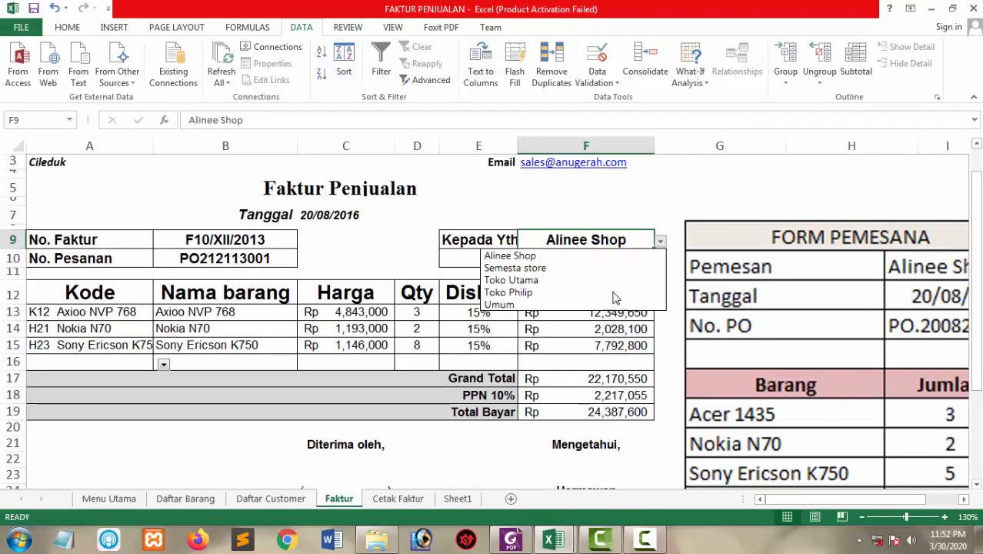
{"action": "left_click", "coordinate": [615, 294]}
Compare the first item's Diskon in E13 with Toko Philip's discount on the Daftar Customer sheet, and return to F9 on the Faktur sheet.
{"action": "left_click", "coordinate": [496, 312]}
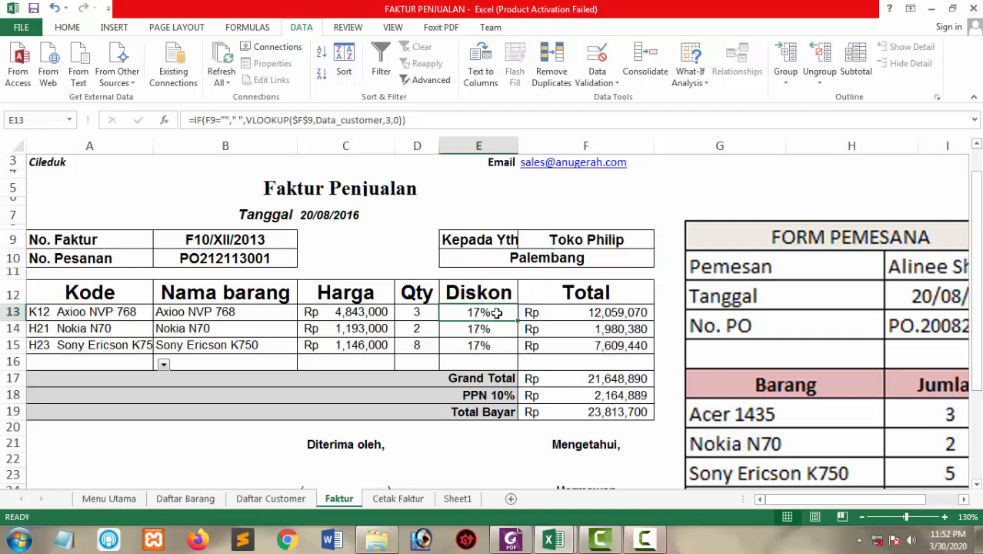
{"action": "left_click", "coordinate": [271, 498]}
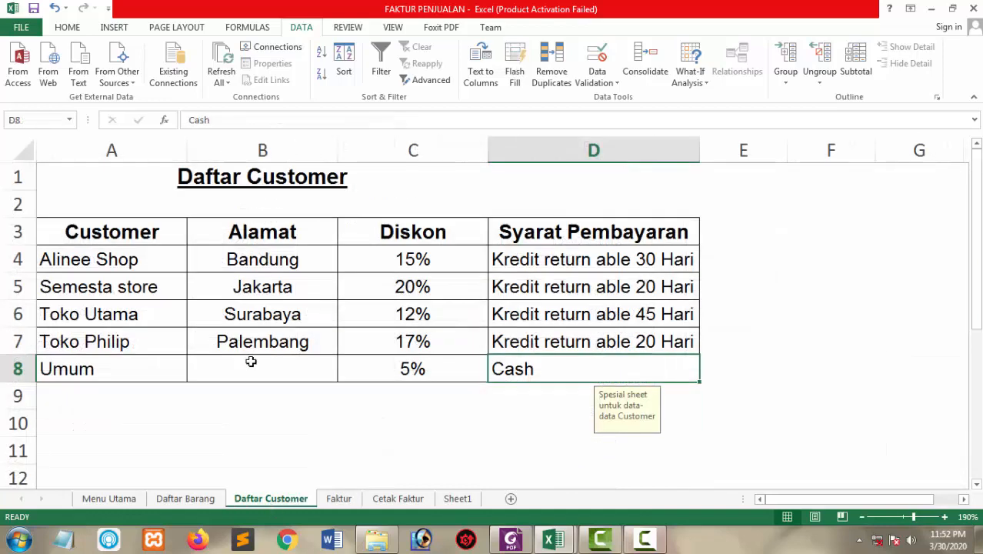
{"action": "left_click", "coordinate": [415, 345]}
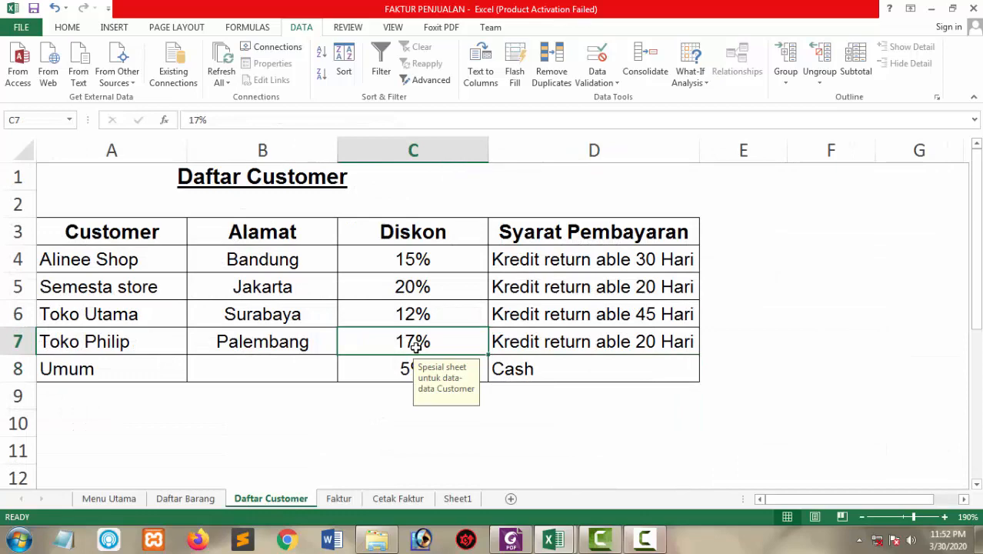
{"action": "left_click", "coordinate": [344, 499]}
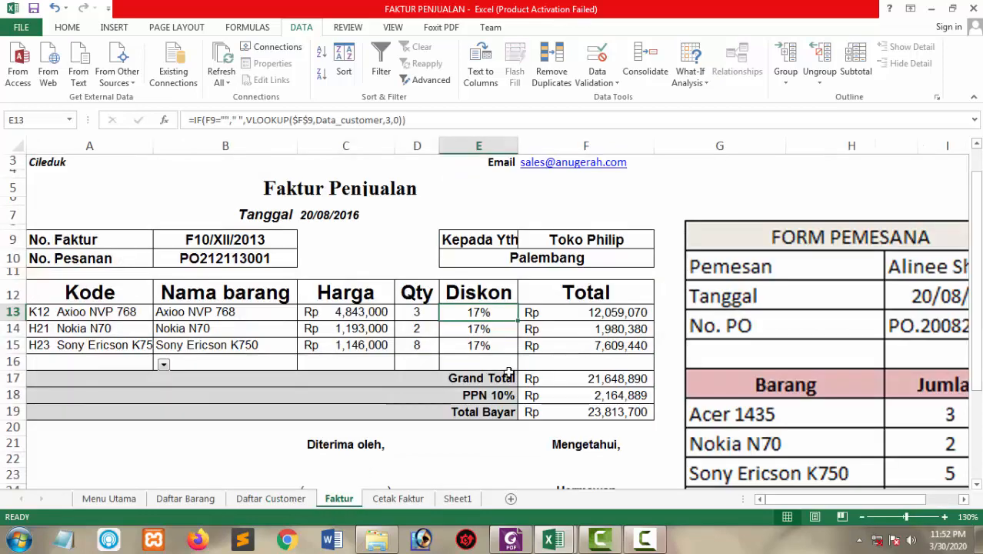
{"action": "left_click", "coordinate": [587, 236]}
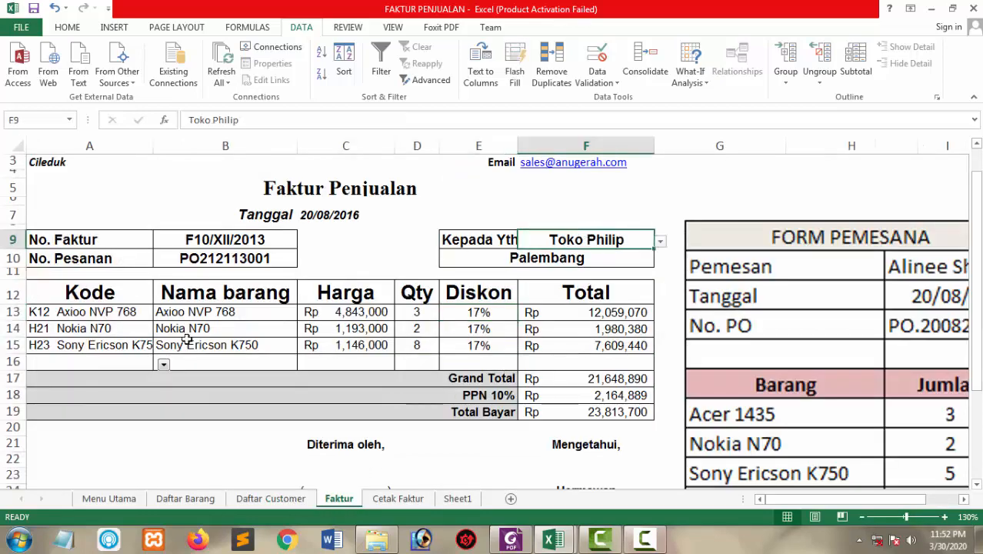
Show the item choices in the Kode drop-down list of cell A13 and close it without changing the selection.
{"action": "left_click", "coordinate": [90, 312]}
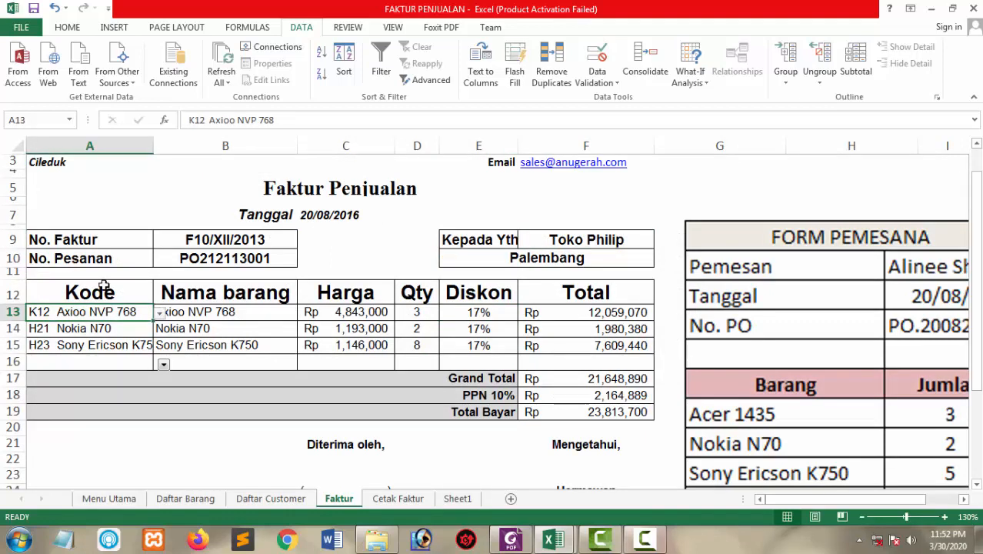
{"action": "left_click_drag", "start_coordinate": [103, 293], "coordinate": [105, 332]}
{"action": "left_click", "coordinate": [129, 313]}
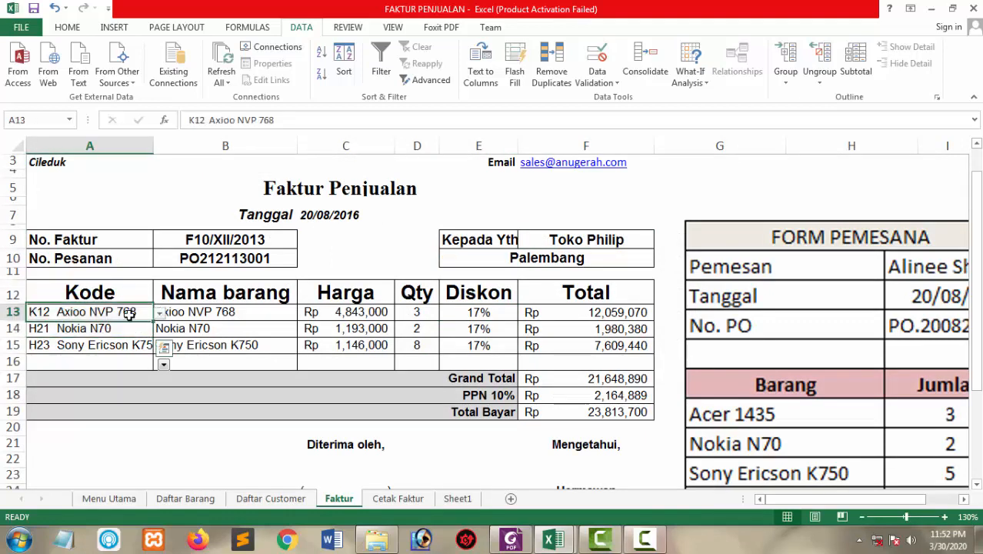
{"action": "left_click", "coordinate": [159, 314]}
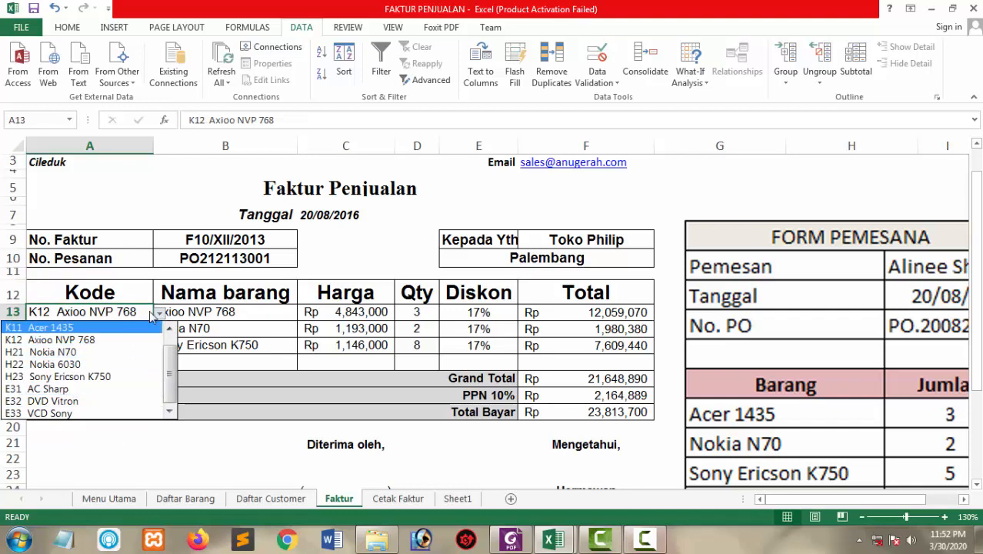
{"action": "left_click", "coordinate": [408, 92]}
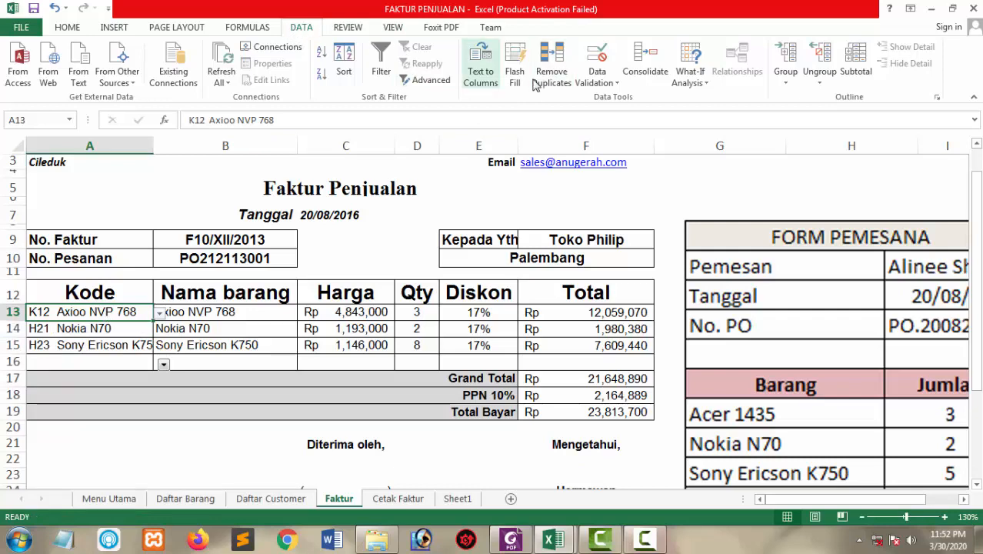
Inspect the list source in A13's Data Validation settings, cancel the dialog, and open the Daftar Barang sheet it refers to.
{"action": "left_click", "coordinate": [605, 80]}
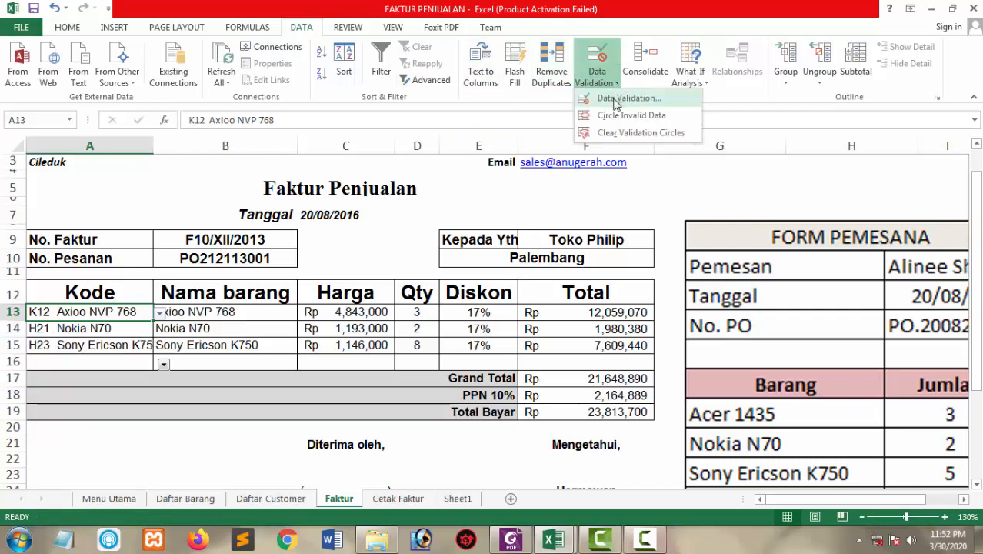
{"action": "left_click", "coordinate": [616, 100]}
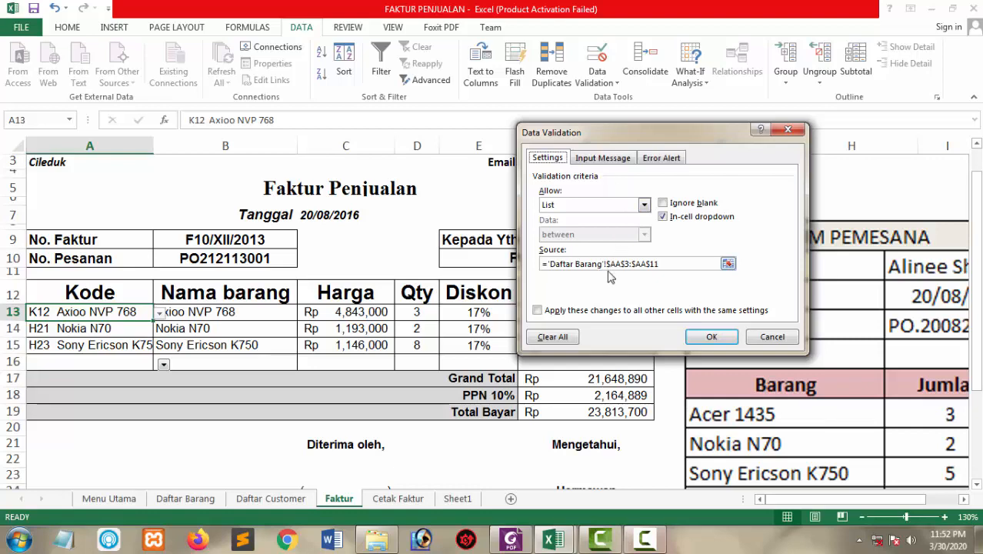
{"action": "left_click", "coordinate": [557, 264]}
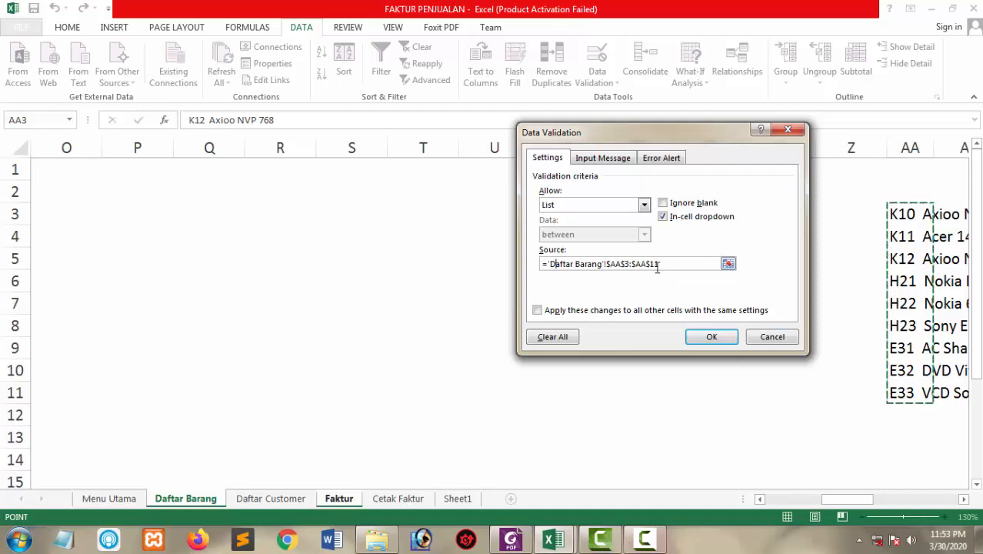
{"action": "left_click", "coordinate": [772, 337]}
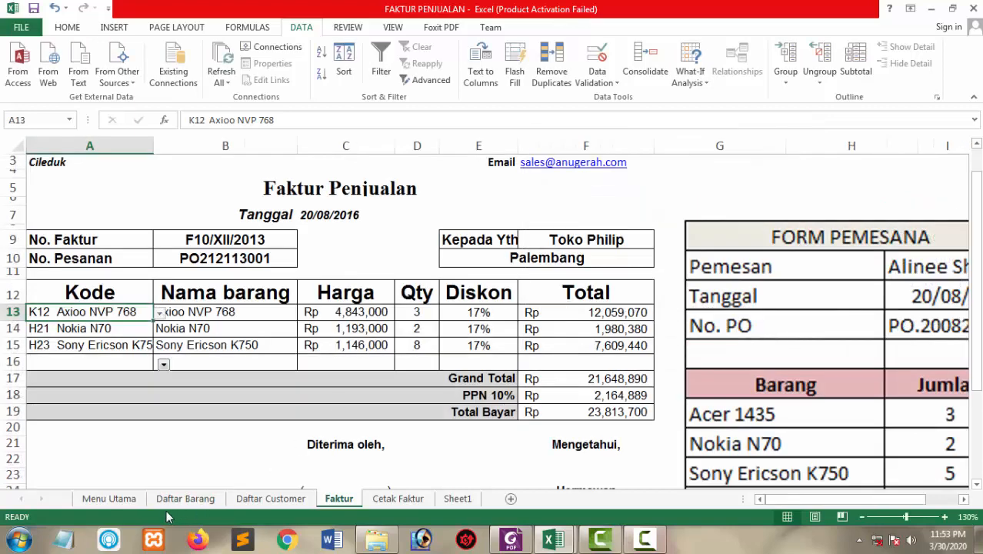
{"action": "left_click", "coordinate": [187, 501]}
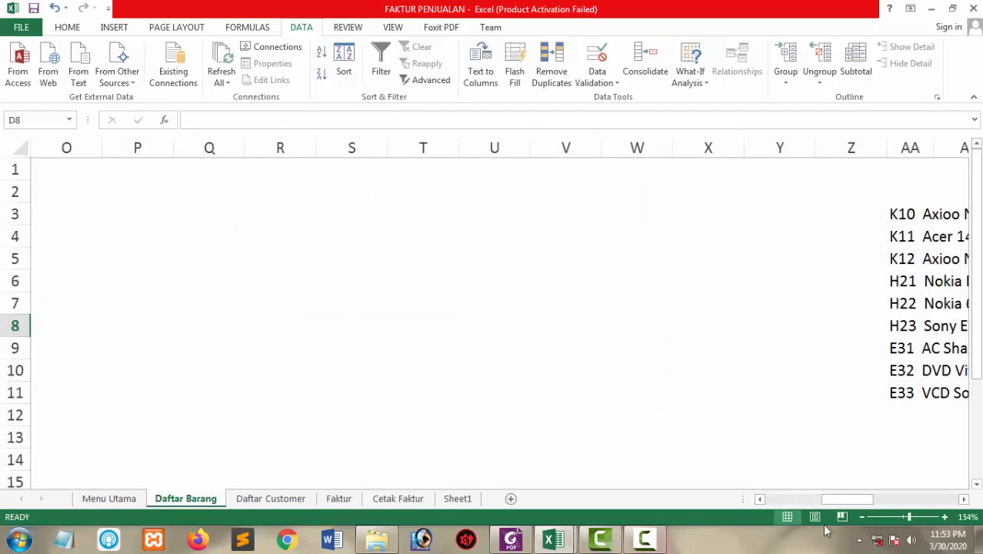
Examine the combined code-and-name formula in E4:E12 on Daftar Barang, and compare its entries with the Kode choices of A13 on the Faktur sheet.
{"action": "left_click_drag", "start_coordinate": [846, 499], "coordinate": [758, 500]}
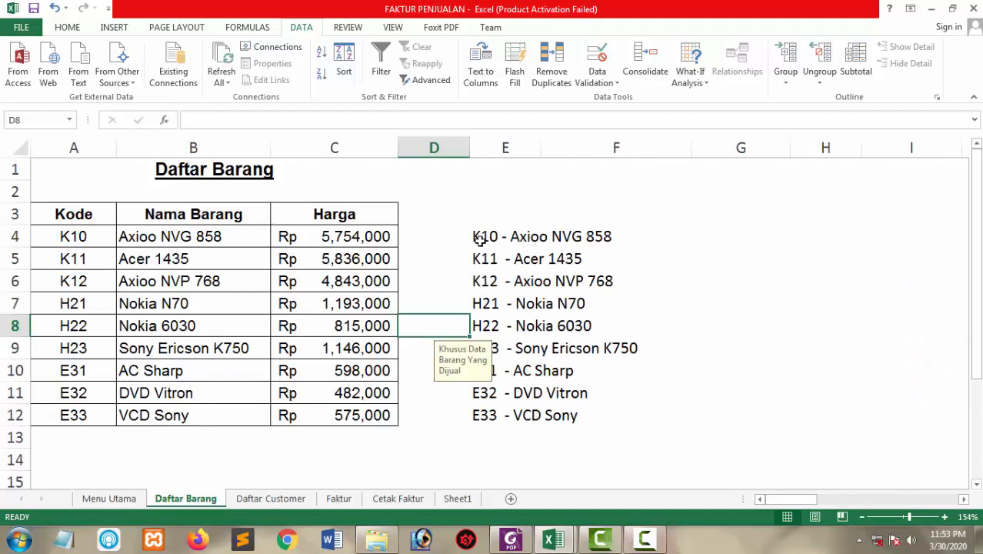
{"action": "left_click_drag", "start_coordinate": [486, 238], "coordinate": [504, 420]}
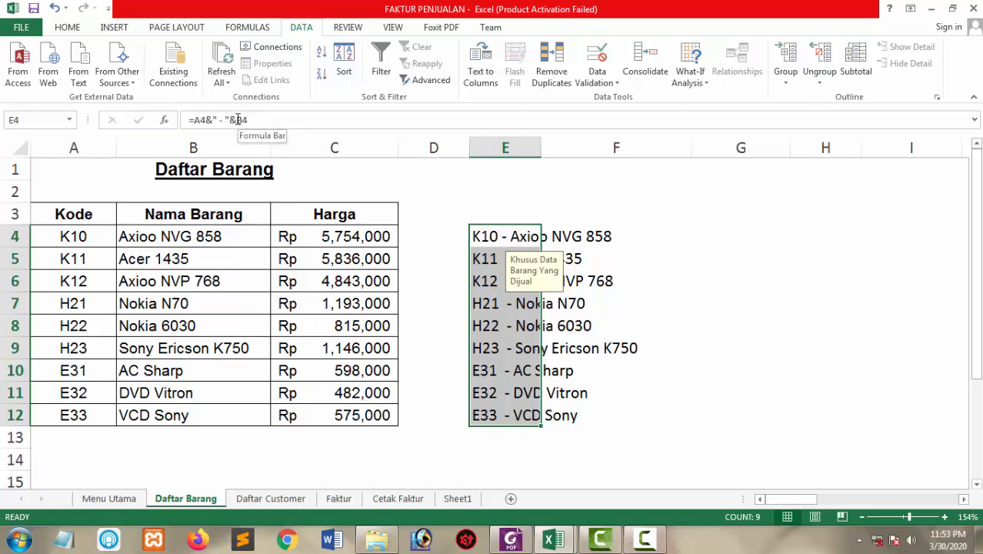
{"action": "left_click", "coordinate": [352, 499]}
{"action": "left_click", "coordinate": [160, 314]}
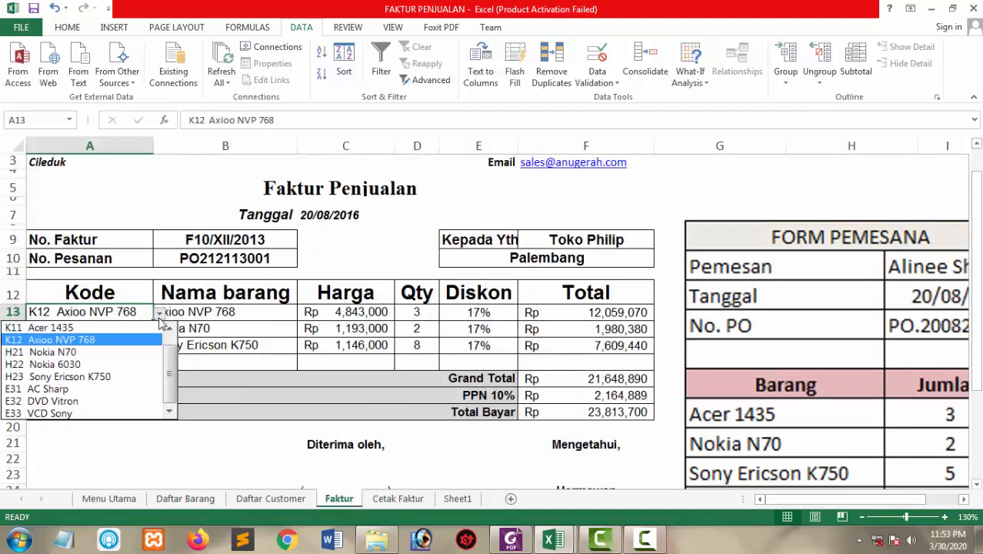
{"action": "left_click", "coordinate": [159, 317]}
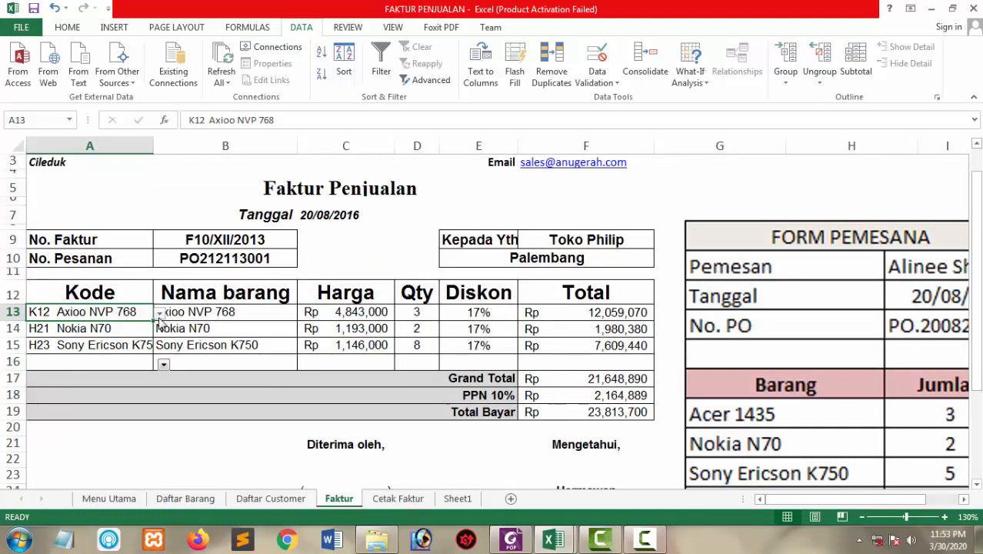
Check the customer in F9 and the Nama barang formula in B13, and change the first item's Kode in A13 to H21 Nokia N70.
{"action": "left_click", "coordinate": [617, 239]}
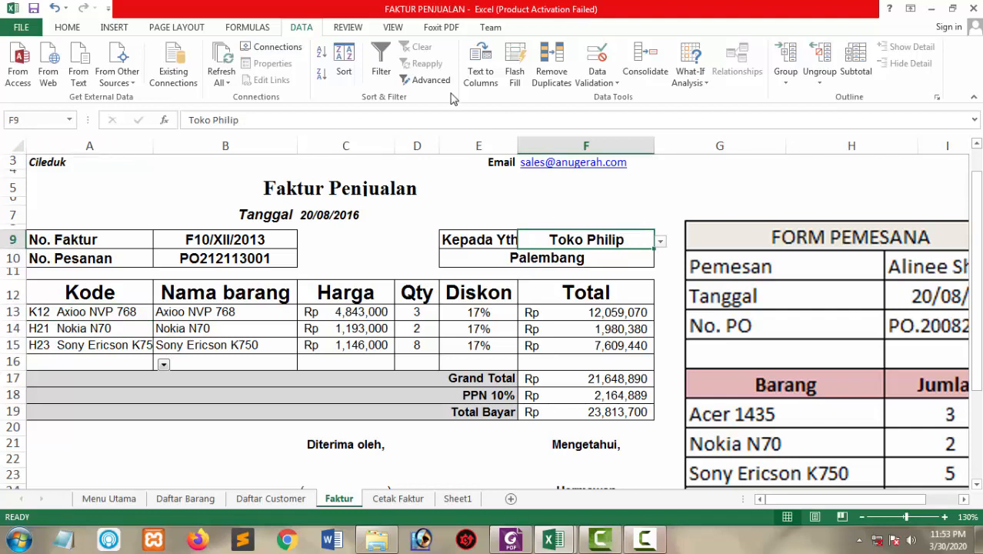
{"action": "left_click", "coordinate": [281, 313]}
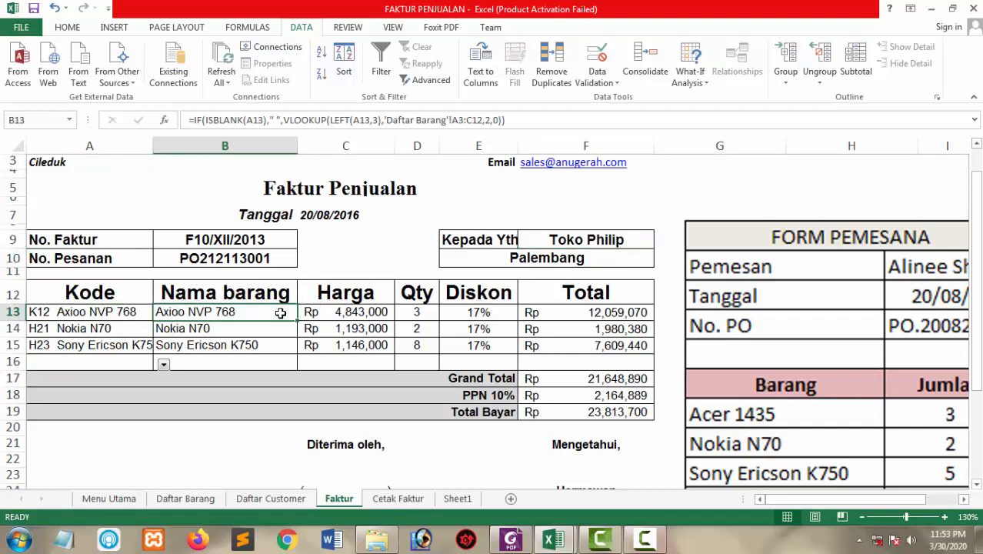
{"action": "left_click", "coordinate": [117, 312]}
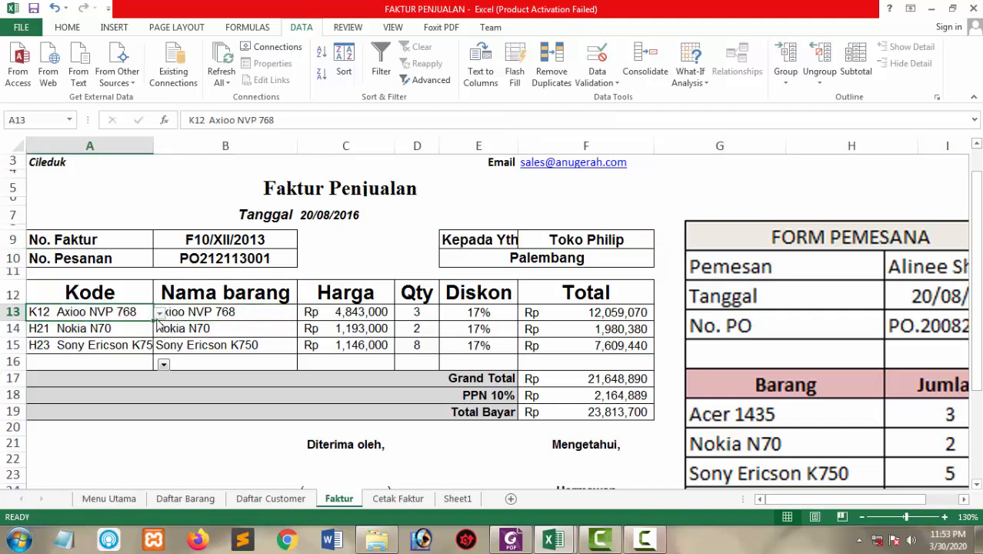
{"action": "left_click", "coordinate": [159, 311]}
{"action": "left_click", "coordinate": [77, 350]}
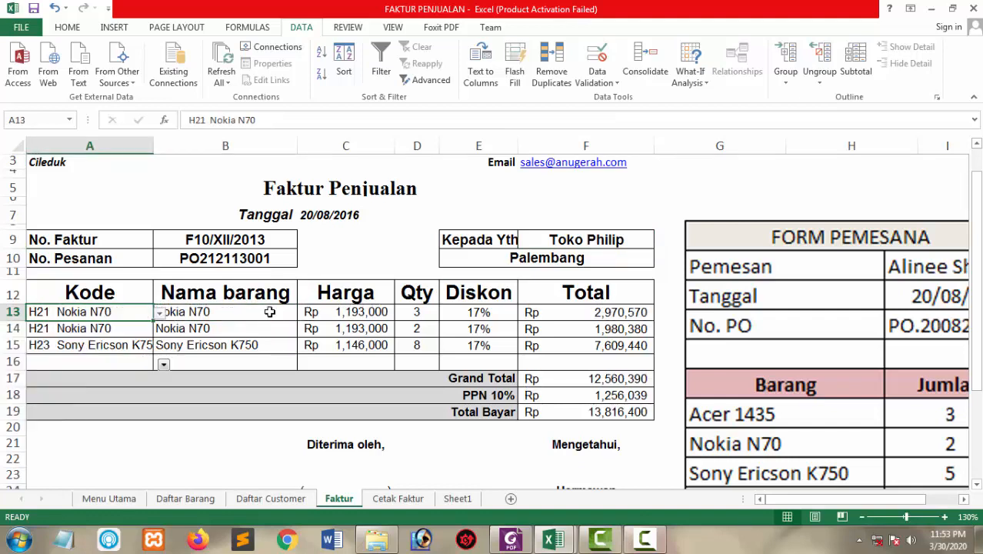
Compare the lookup formulas for Harga in C13 and Nama barang in B13, consulting the STUDI KASUS slide in Foxit PhantomPDF.
{"action": "left_click", "coordinate": [331, 315]}
{"action": "left_click", "coordinate": [250, 313]}
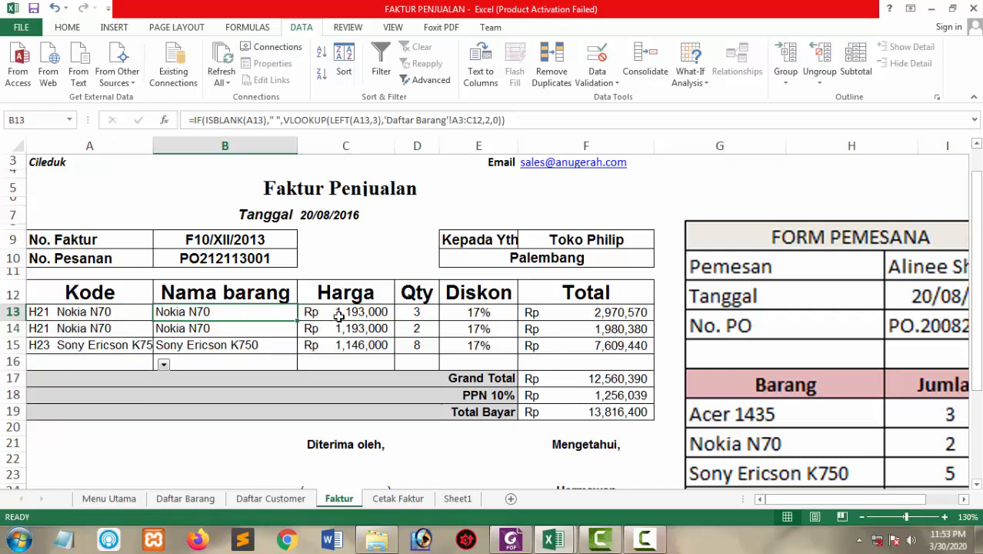
{"action": "left_click", "coordinate": [511, 539]}
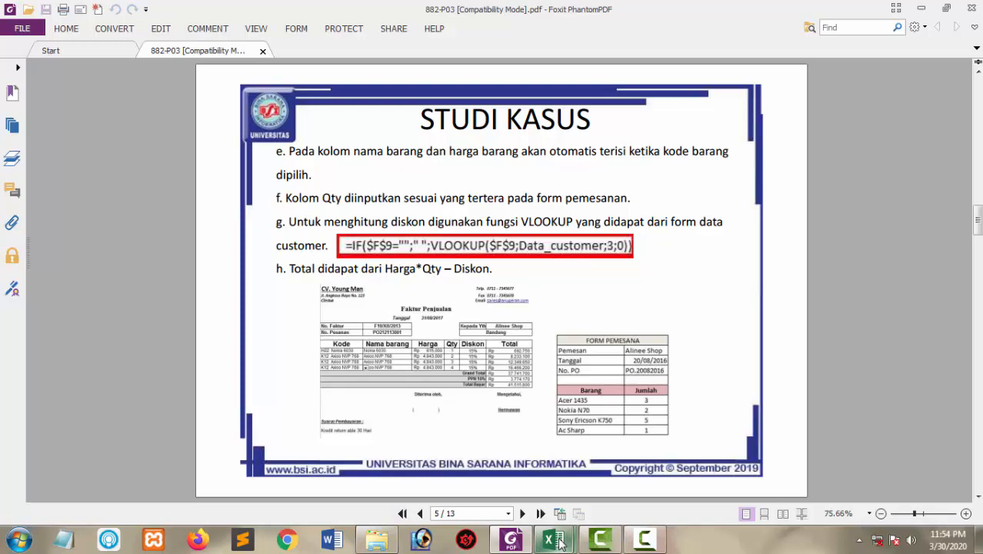
{"action": "mouse_move", "coordinate": [544, 540]}
{"action": "left_click", "coordinate": [471, 461]}
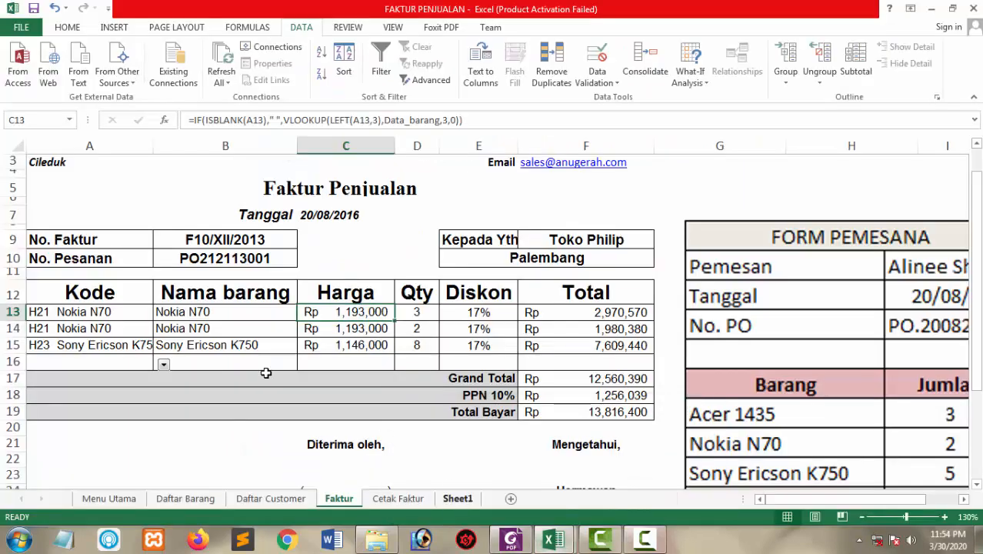
{"action": "left_click", "coordinate": [205, 313]}
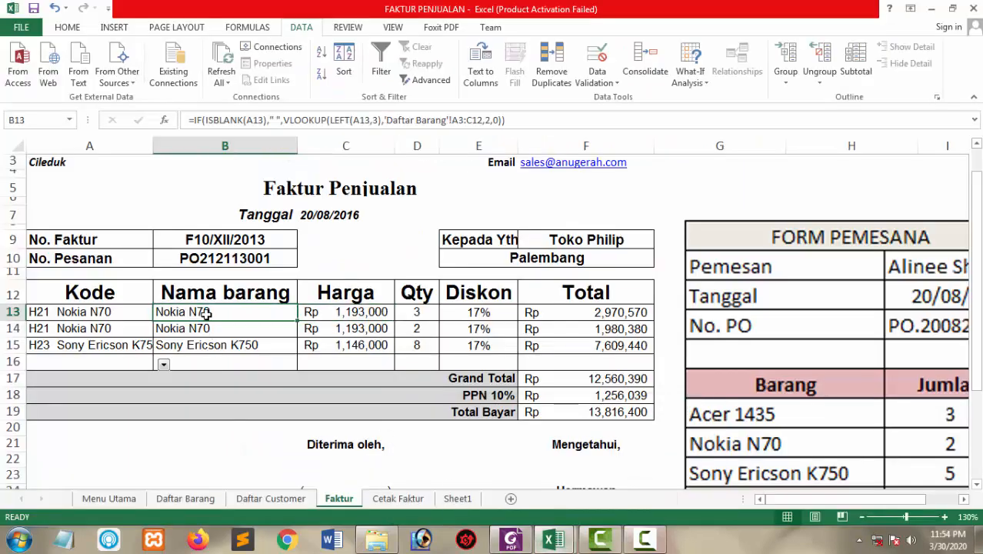
Copy the complete Nama barang formula text from B13 and leave the cell without editing it.
{"action": "left_click", "coordinate": [261, 120]}
{"action": "left_click_drag", "start_coordinate": [189, 120], "coordinate": [262, 121]}
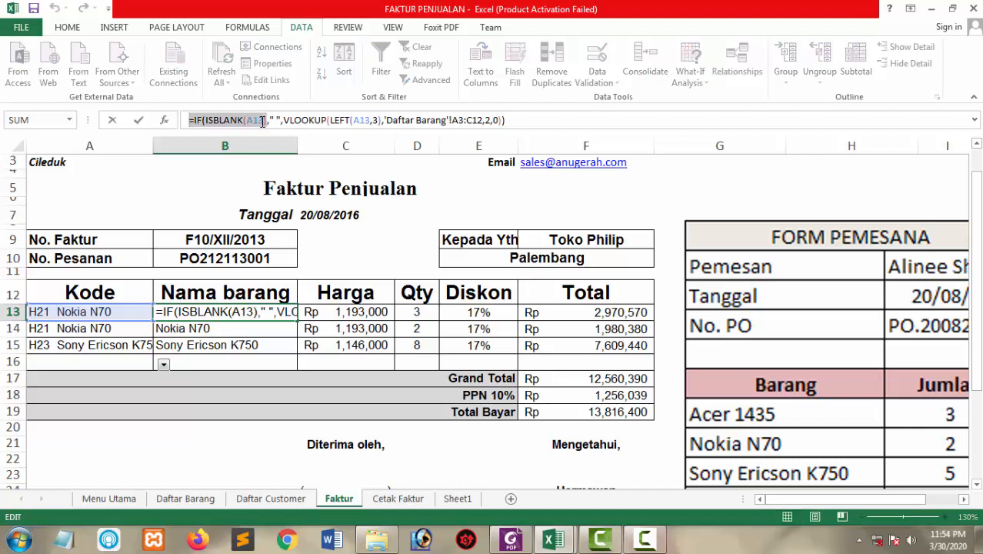
{"action": "left_click", "coordinate": [262, 121]}
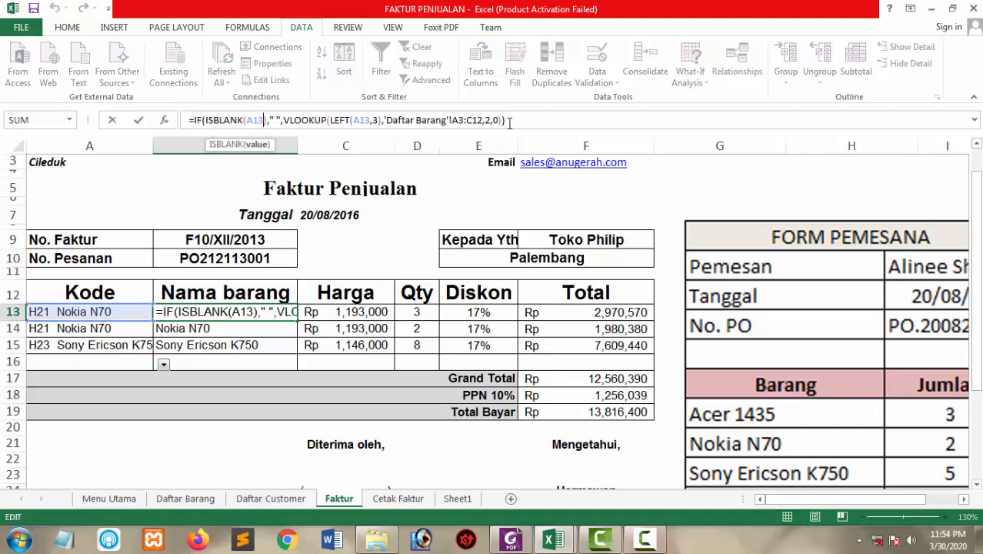
{"action": "left_click_drag", "start_coordinate": [509, 120], "coordinate": [188, 124]}
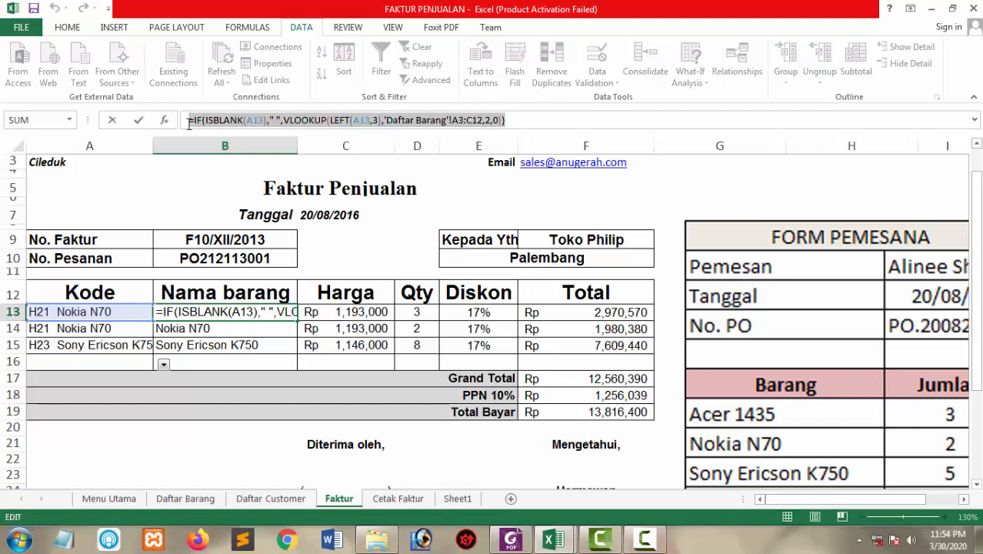
{"action": "key", "text": "ctrl+c"}
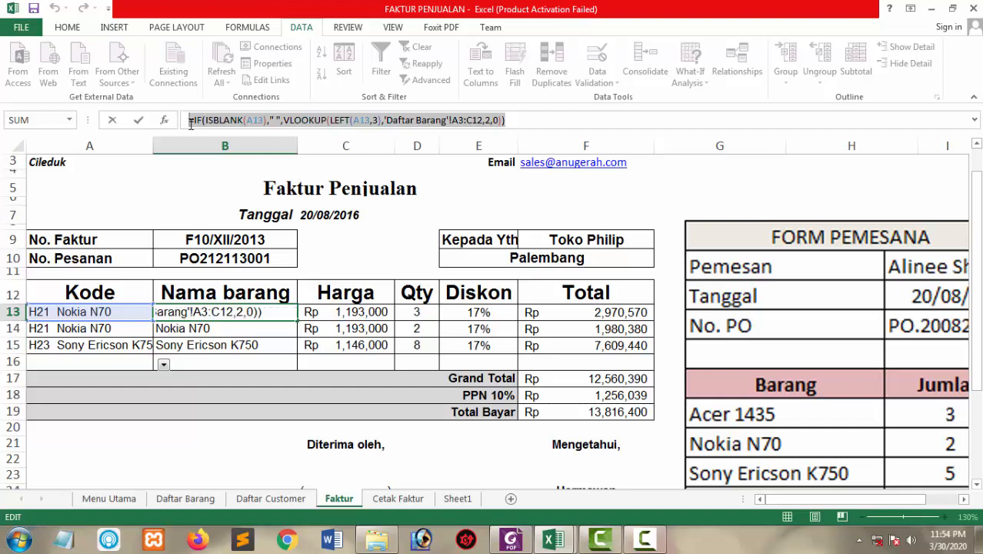
{"action": "key", "text": "Escape"}
{"action": "key", "text": "Down"}
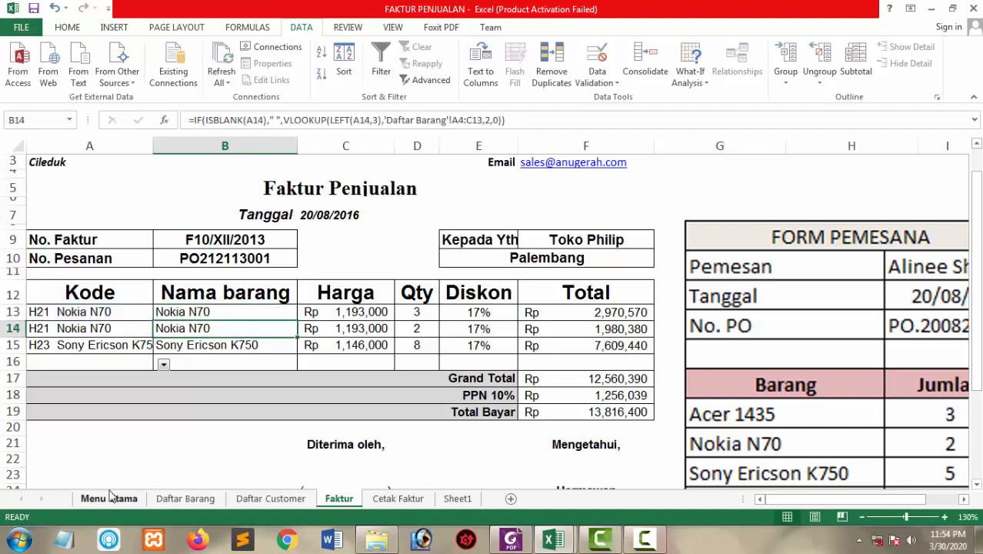
Switch to Notepad, paste the copied Nama barang formula, and reposition the window over the invoice.
{"action": "left_click", "coordinate": [63, 538]}
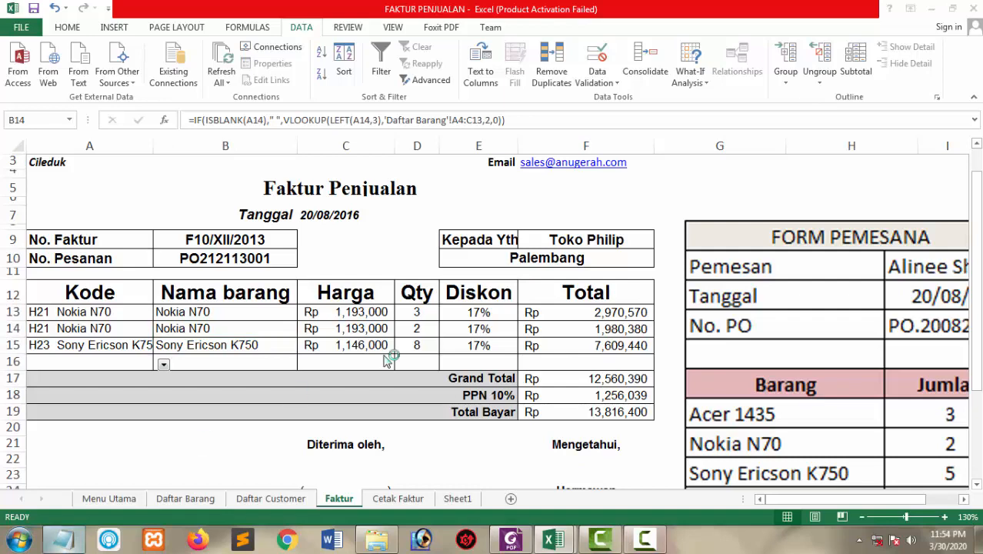
{"action": "key", "text": "ctrl+v"}
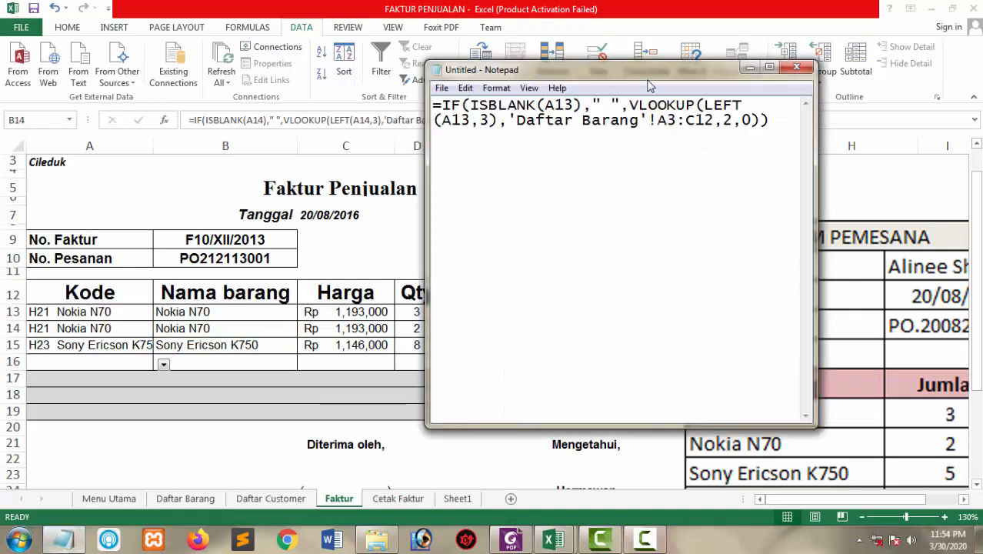
{"action": "left_click_drag", "start_coordinate": [648, 82], "coordinate": [420, 116]}
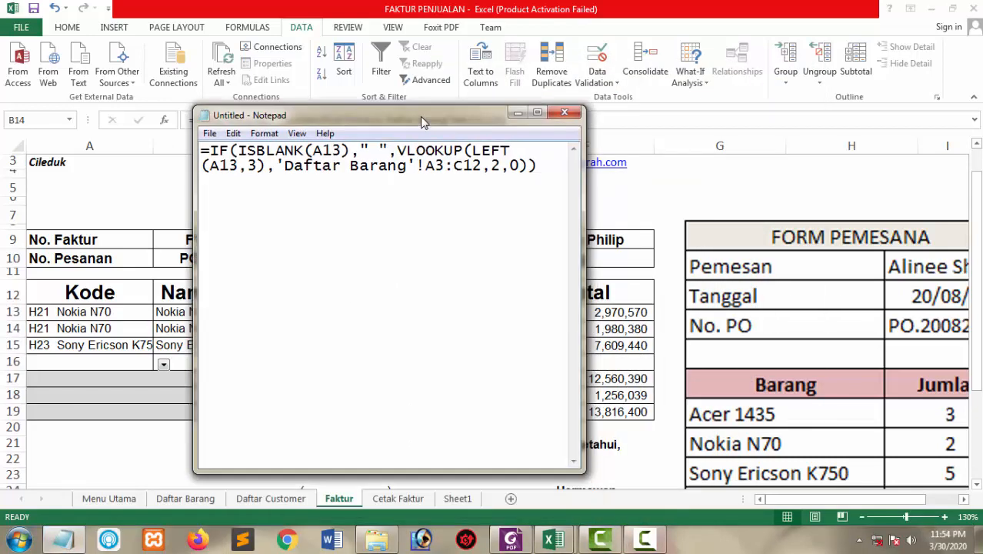
Set the Notepad font size to 20.
{"action": "left_click", "coordinate": [209, 133]}
{"action": "left_click", "coordinate": [264, 133]}
{"action": "left_click", "coordinate": [264, 133]}
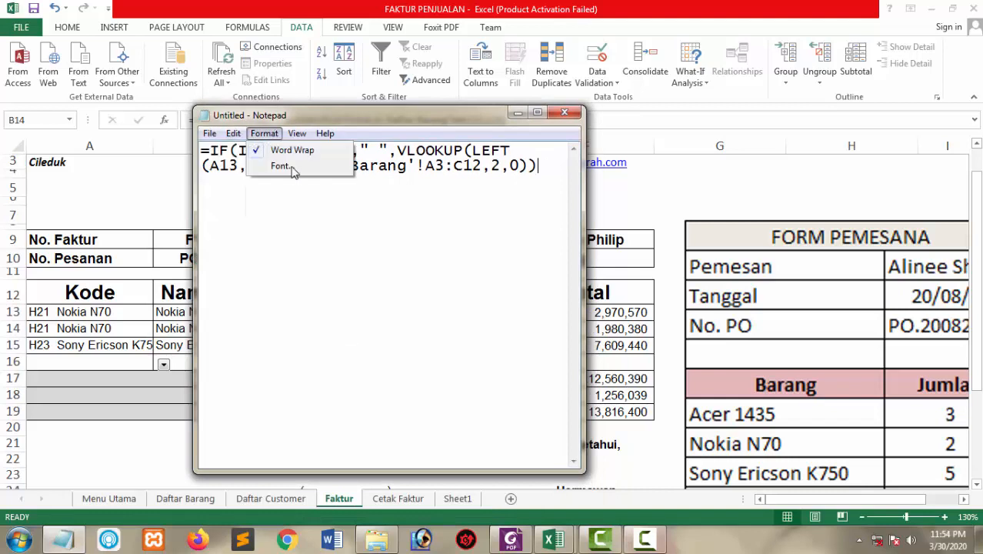
{"action": "left_click", "coordinate": [297, 171]}
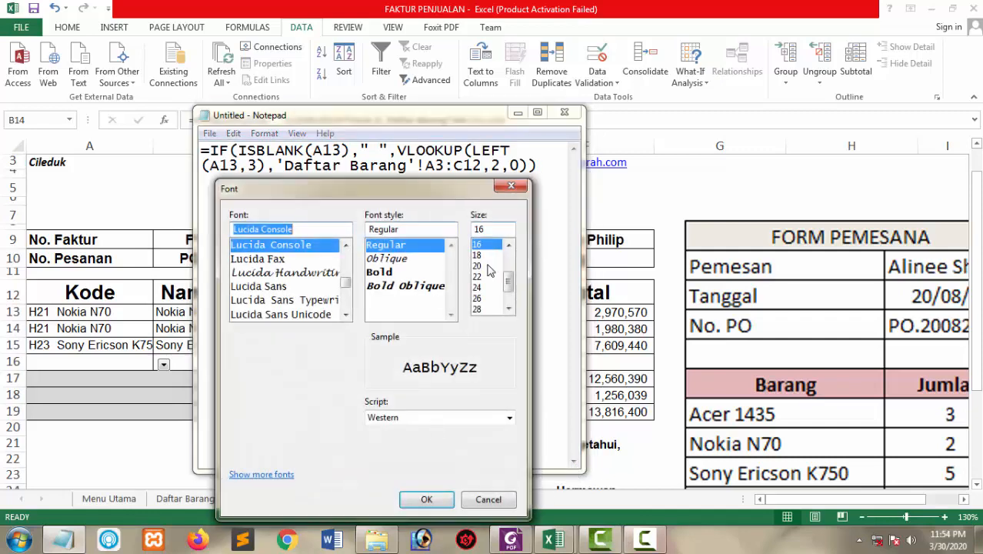
{"action": "left_click", "coordinate": [480, 265]}
{"action": "left_click", "coordinate": [426, 499]}
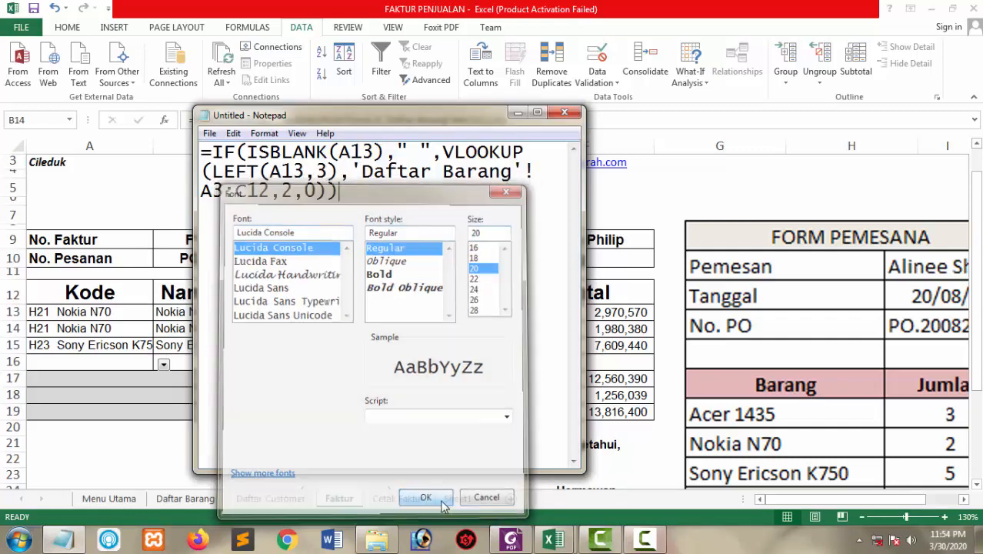
Make the Notepad window wide and short above the item table, and highlight the IF(ISBLANK(A13) part of the formula.
{"action": "left_click_drag", "start_coordinate": [587, 481], "coordinate": [743, 199]}
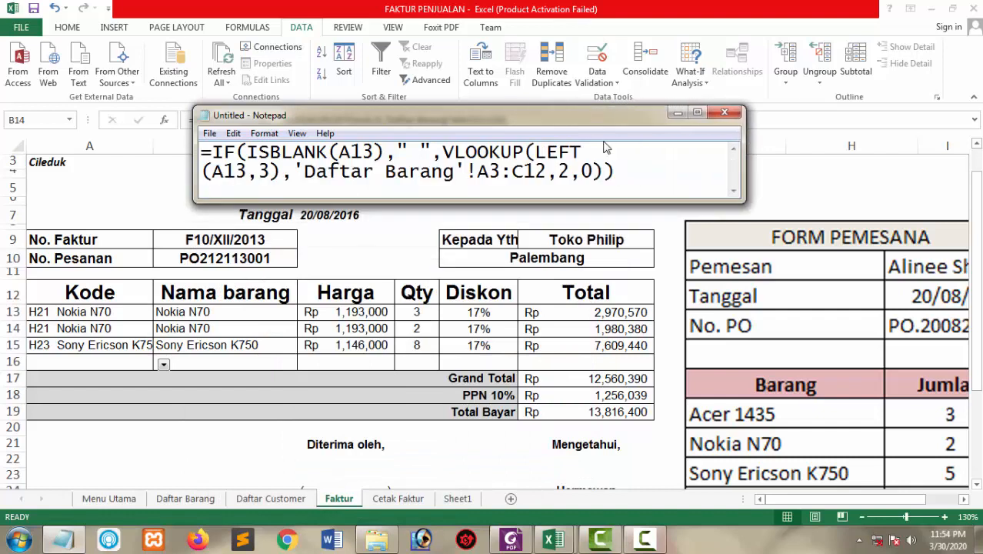
{"action": "left_click_drag", "start_coordinate": [584, 120], "coordinate": [631, 173]}
{"action": "left_click_drag", "start_coordinate": [433, 206], "coordinate": [260, 203]}
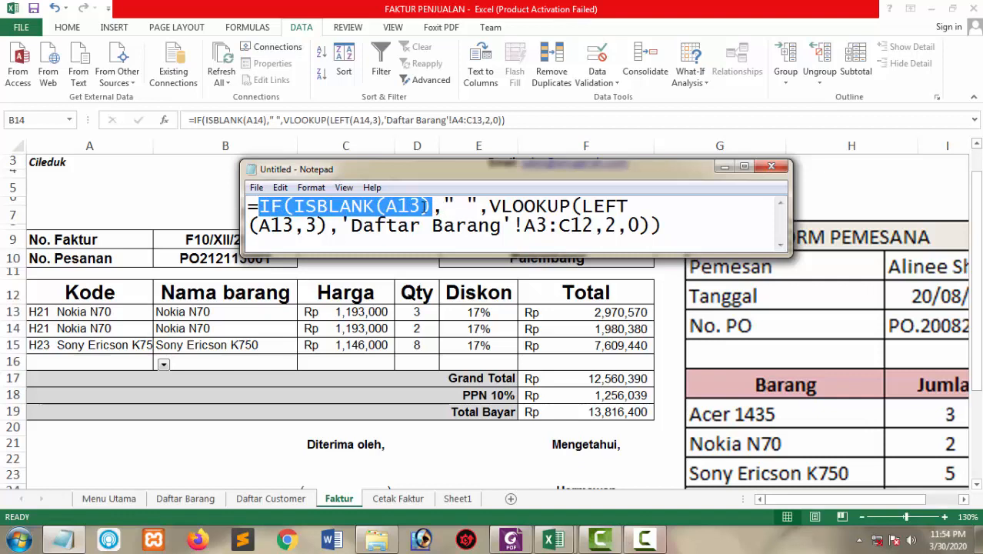
{"action": "left_click", "coordinate": [426, 206]}
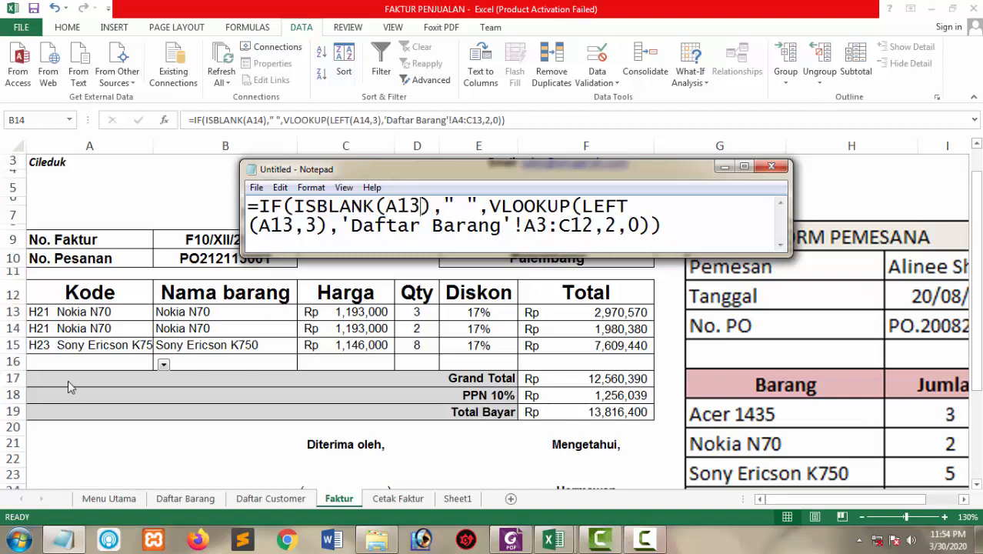
Switch back to Excel and relate the Kode cell A13 to the blank check and VLOOKUP part of B13's formula.
{"action": "key", "text": "alt+Tab"}
{"action": "left_click", "coordinate": [100, 309]}
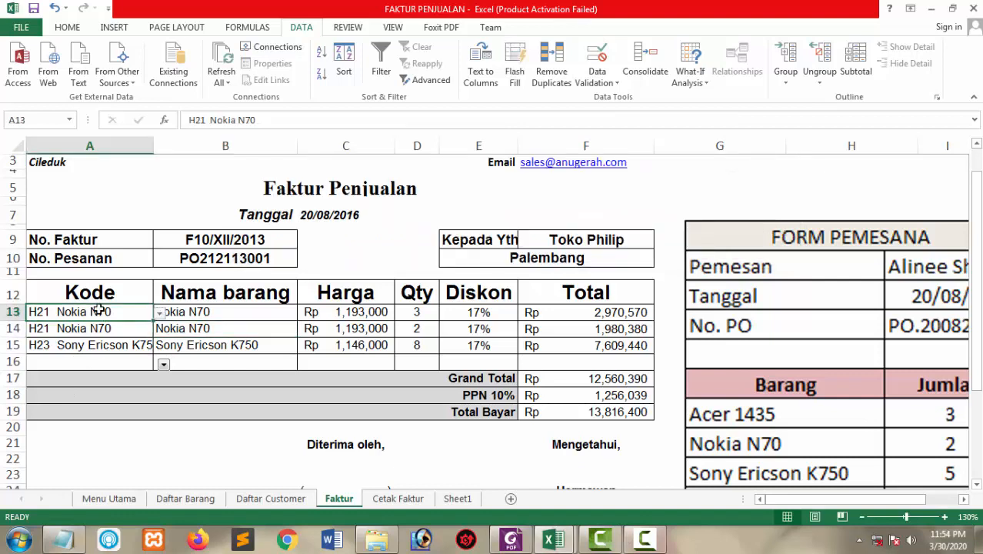
{"action": "left_click", "coordinate": [224, 311]}
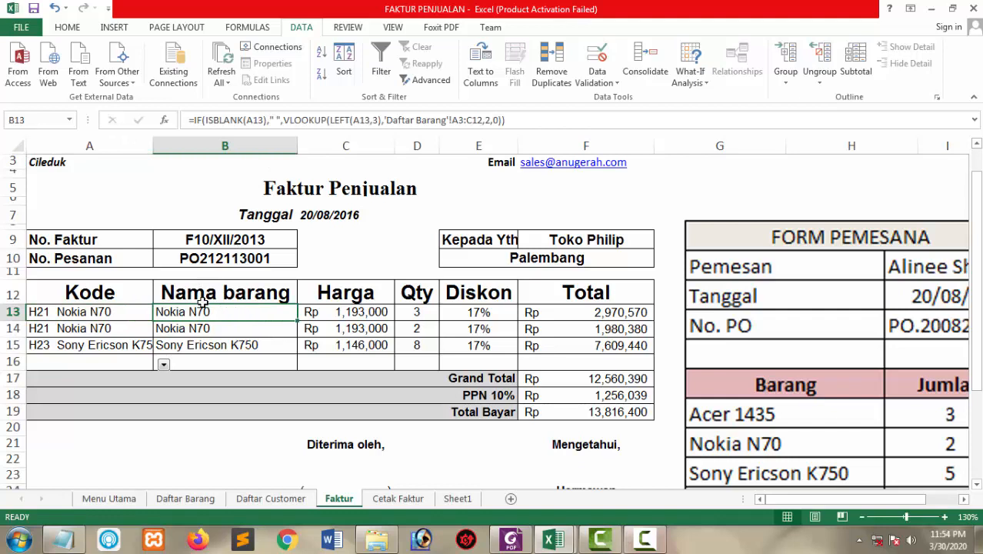
{"action": "left_click", "coordinate": [279, 120]}
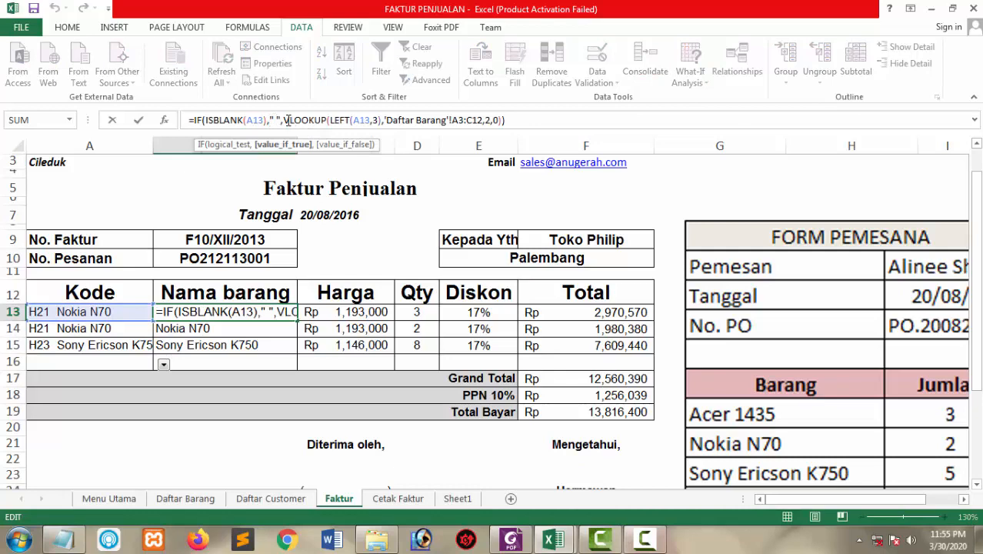
{"action": "left_click_drag", "start_coordinate": [286, 121], "coordinate": [314, 121]}
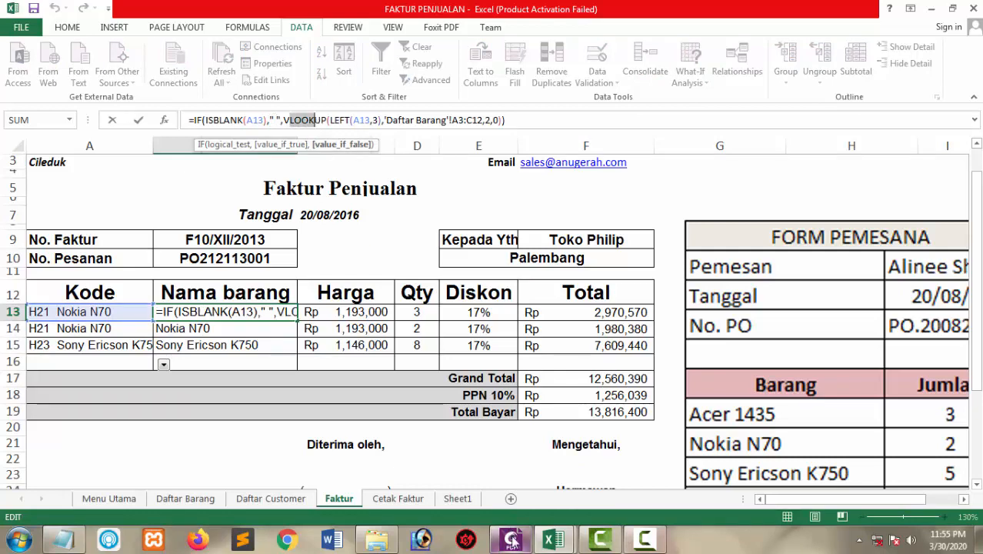
Check the STUDI KASUS slide in Foxit PhantomPDF, highlight VLOOKUP in B13's formula back in Excel, and leave the formula as it is.
{"action": "left_click", "coordinate": [512, 540]}
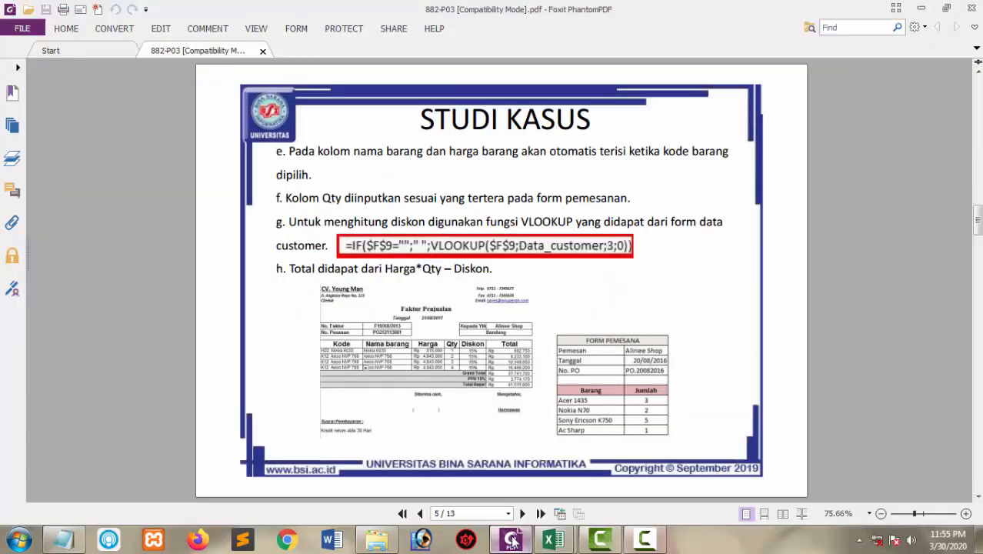
{"action": "left_click", "coordinate": [512, 541]}
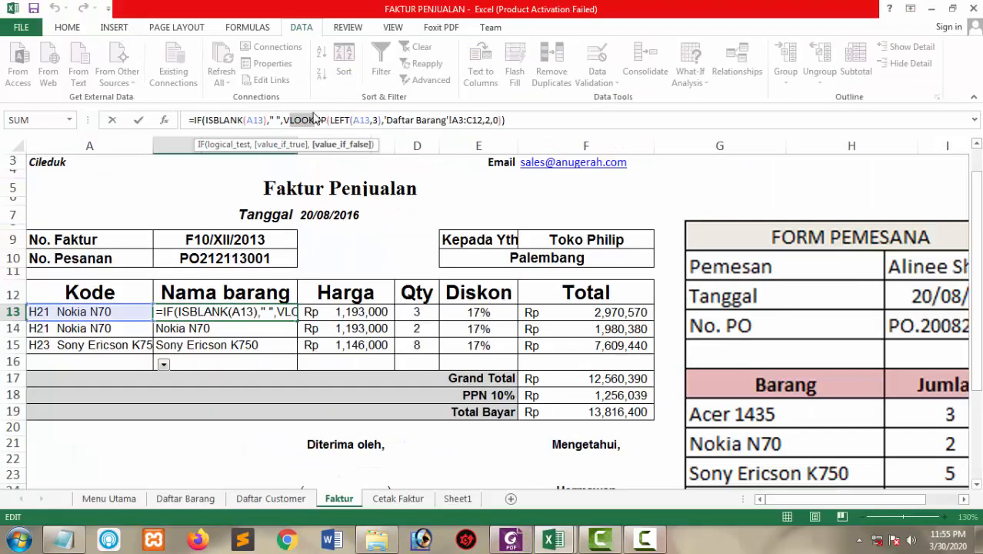
{"action": "left_click", "coordinate": [310, 120]}
{"action": "double_click", "coordinate": [315, 121]}
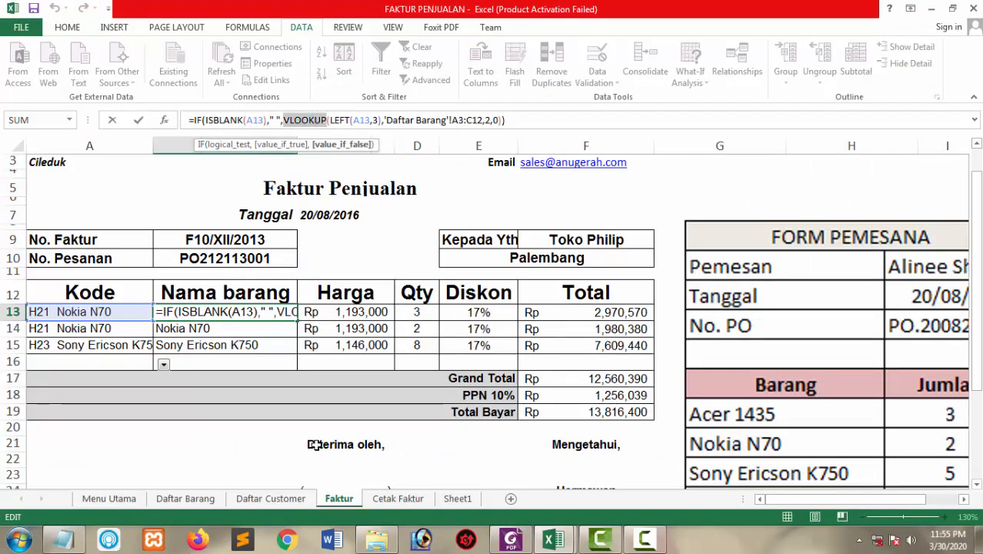
{"action": "key", "text": "Return"}
Open the Daftar Barang sheet and highlight the Nama Barang cells B3:B11 that the lookup draws from.
{"action": "left_click", "coordinate": [201, 500]}
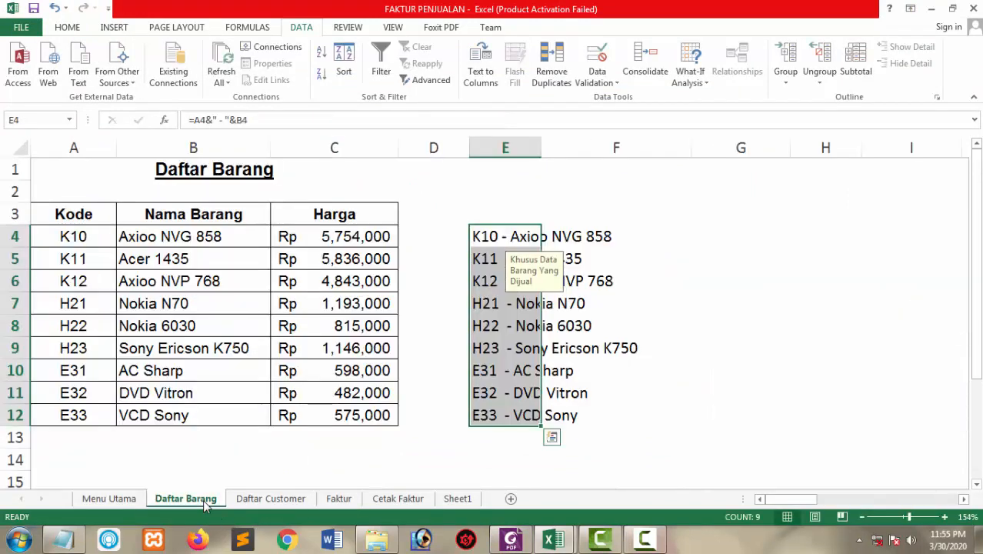
{"action": "left_click_drag", "start_coordinate": [248, 220], "coordinate": [243, 395]}
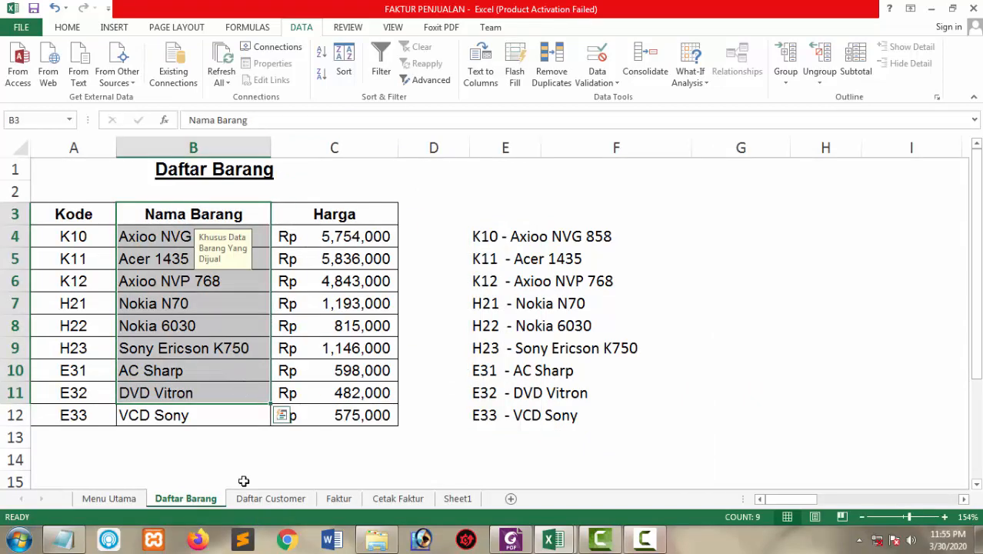
Look over the customer data on the Daftar Customer sheet and return to the Faktur sheet.
{"action": "left_click", "coordinate": [254, 498]}
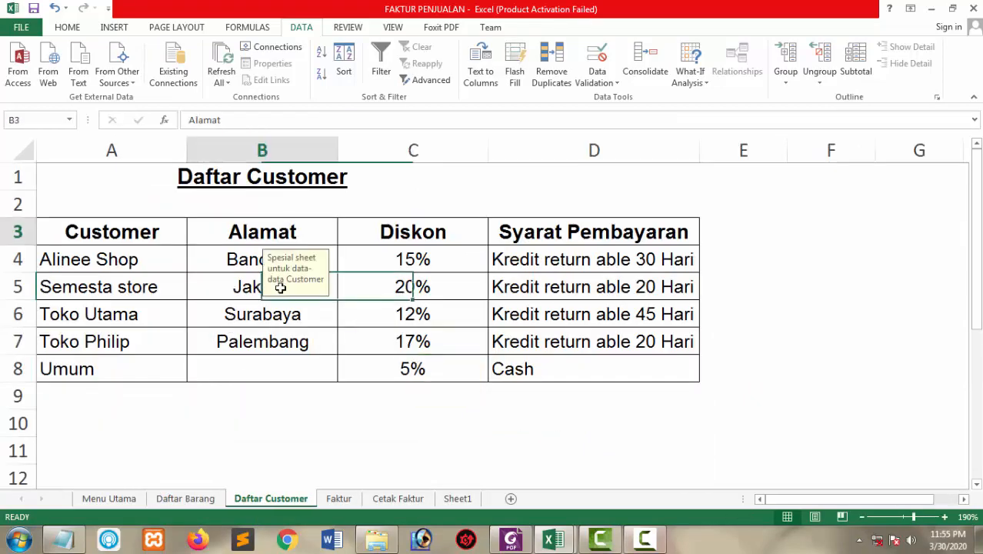
{"action": "left_click_drag", "start_coordinate": [280, 287], "coordinate": [279, 369]}
{"action": "left_click", "coordinate": [345, 498]}
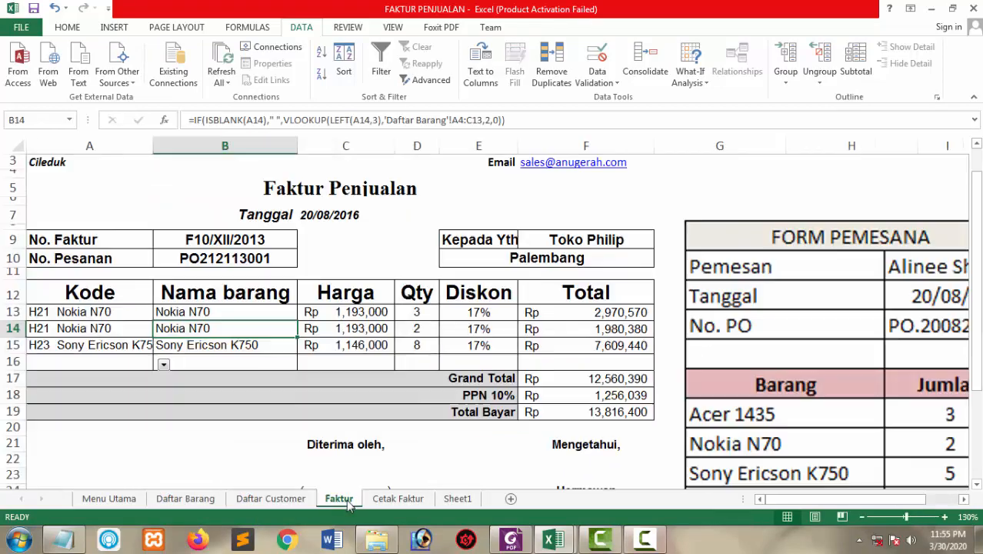
Point out the A3:C12 table range, column index 2 and match argument 0 of the VLOOKUP in B13's formula.
{"action": "left_click", "coordinate": [277, 316]}
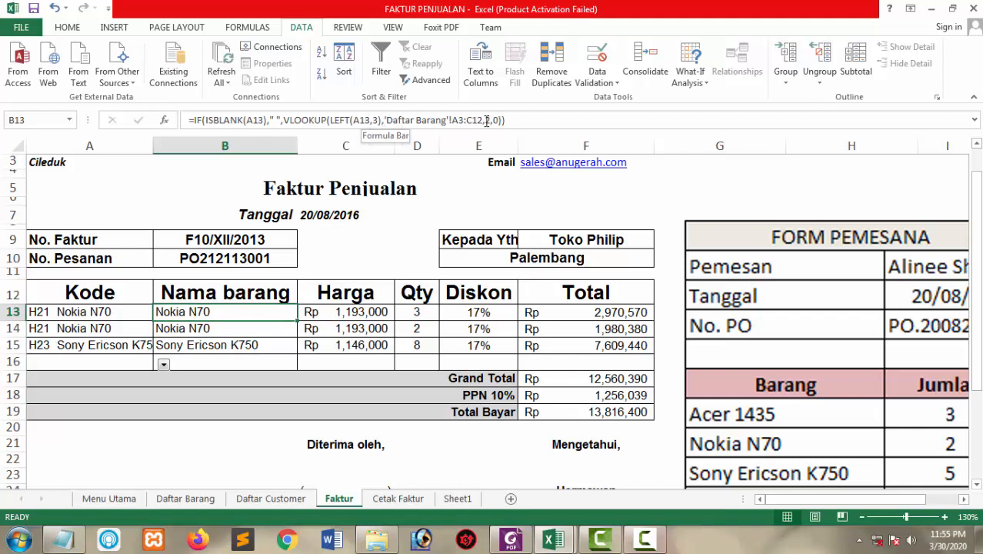
{"action": "left_click_drag", "start_coordinate": [483, 120], "coordinate": [465, 120]}
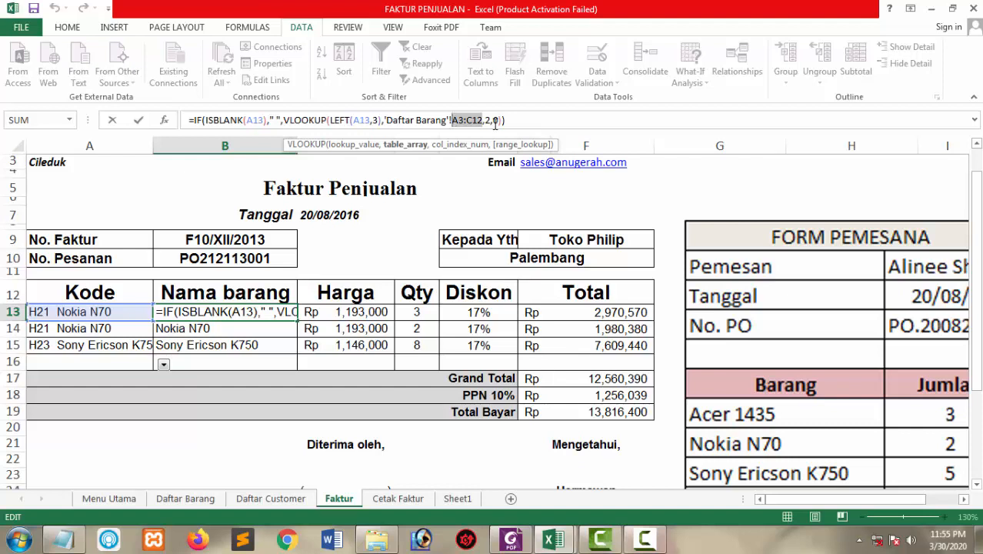
{"action": "left_click", "coordinate": [488, 120]}
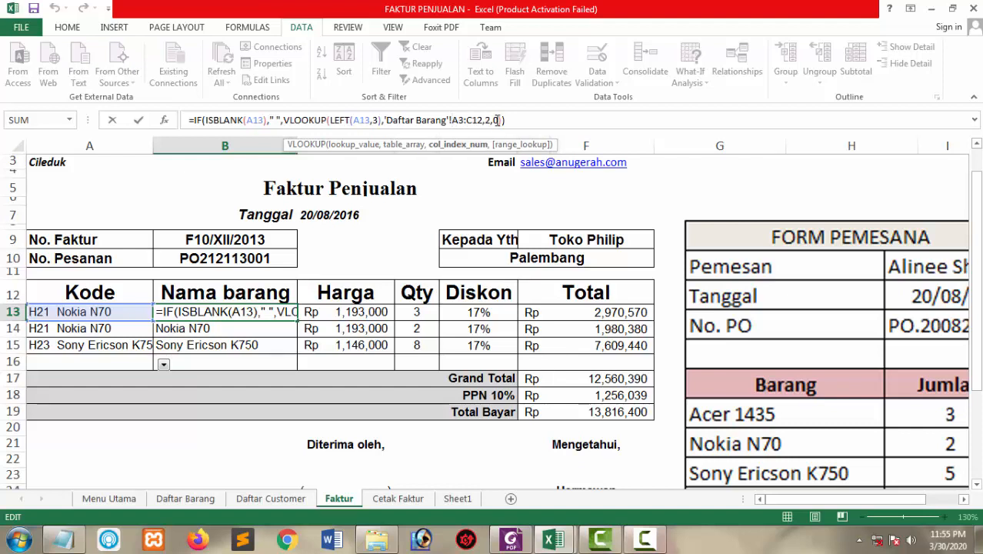
{"action": "left_click", "coordinate": [495, 120]}
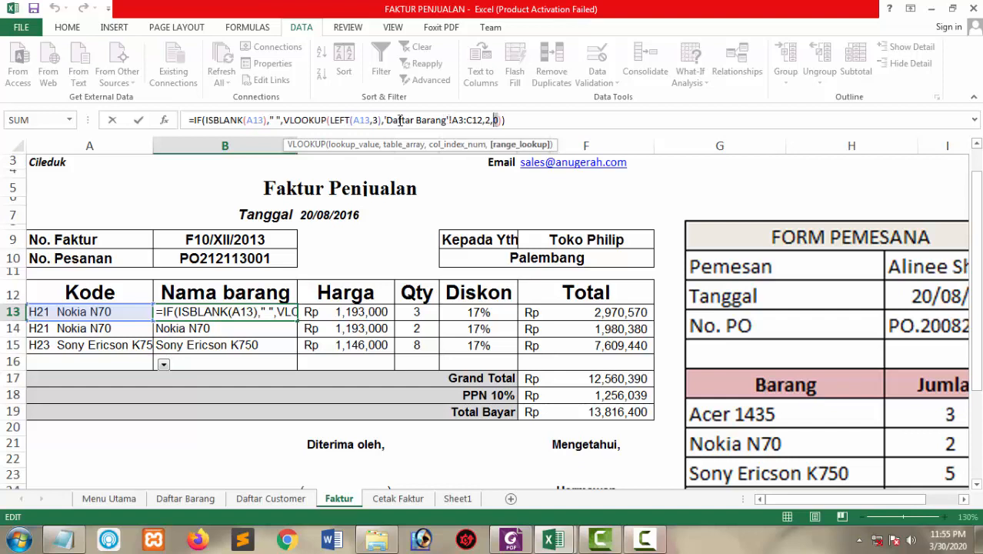
Demonstrate picking the VLOOKUP table array in B13 by selecting A3:C12 on Daftar Barang, then its Nama Barang column and Harga header.
{"action": "left_click", "coordinate": [382, 120]}
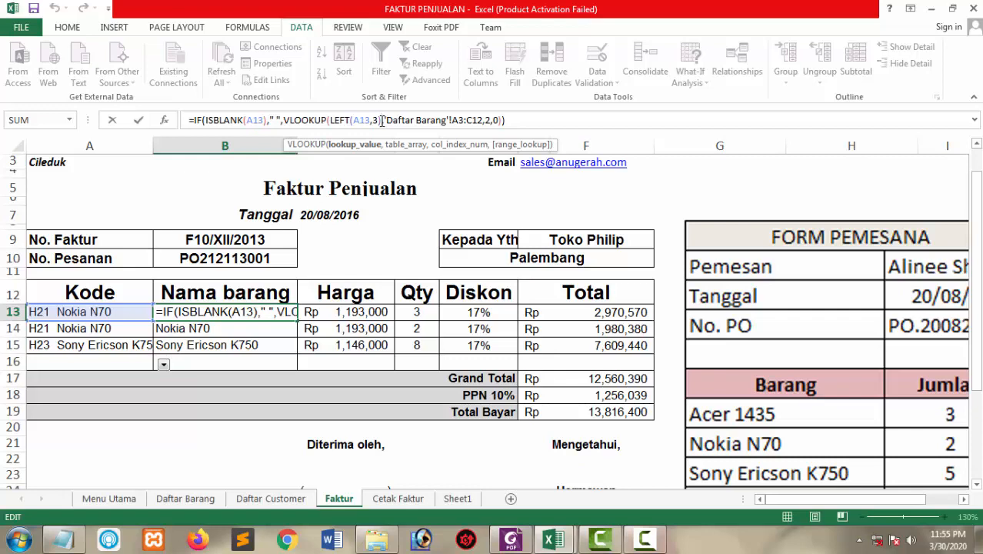
{"action": "type", "text": ","}
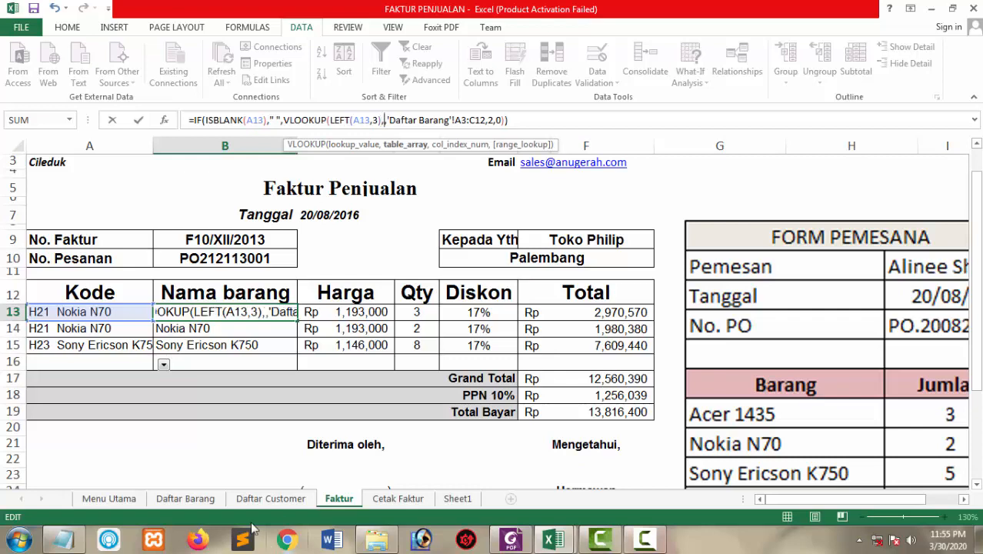
{"action": "left_click", "coordinate": [185, 499]}
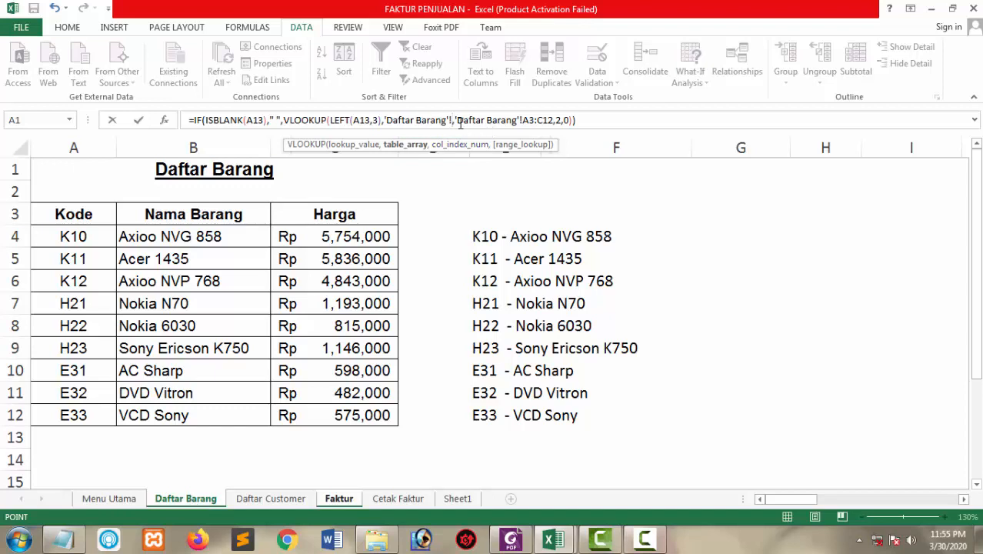
{"action": "left_click_drag", "start_coordinate": [456, 121], "coordinate": [554, 121]}
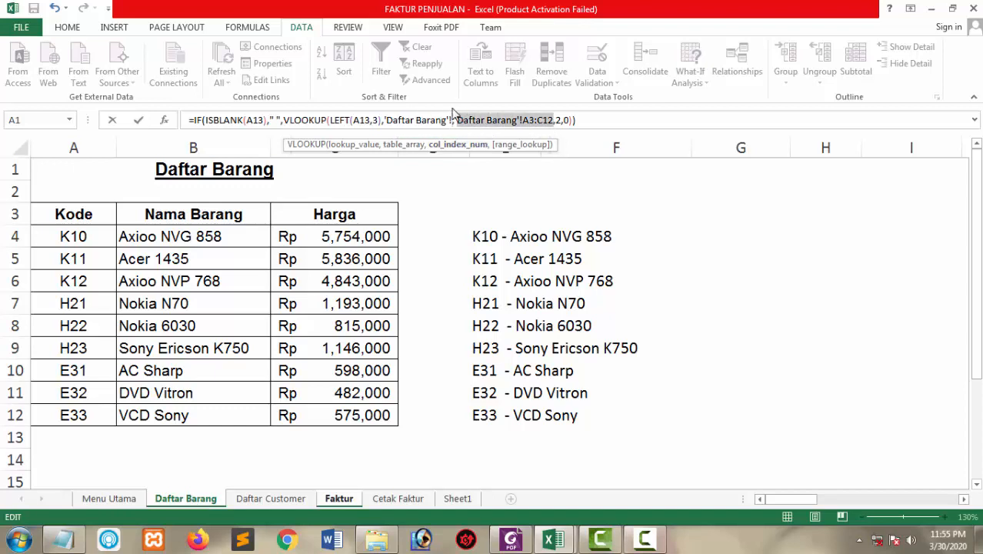
{"action": "left_click", "coordinate": [453, 120]}
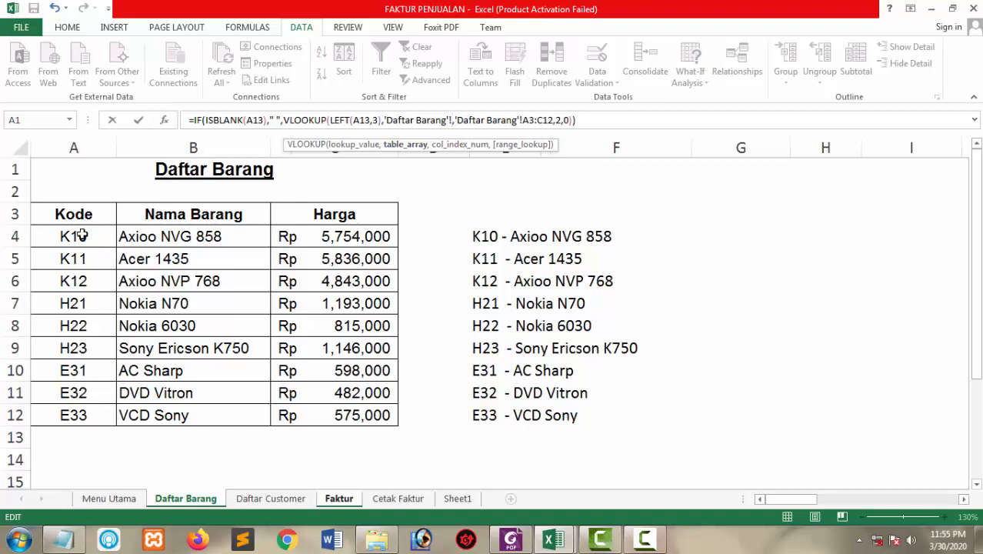
{"action": "left_click_drag", "start_coordinate": [73, 214], "coordinate": [332, 419]}
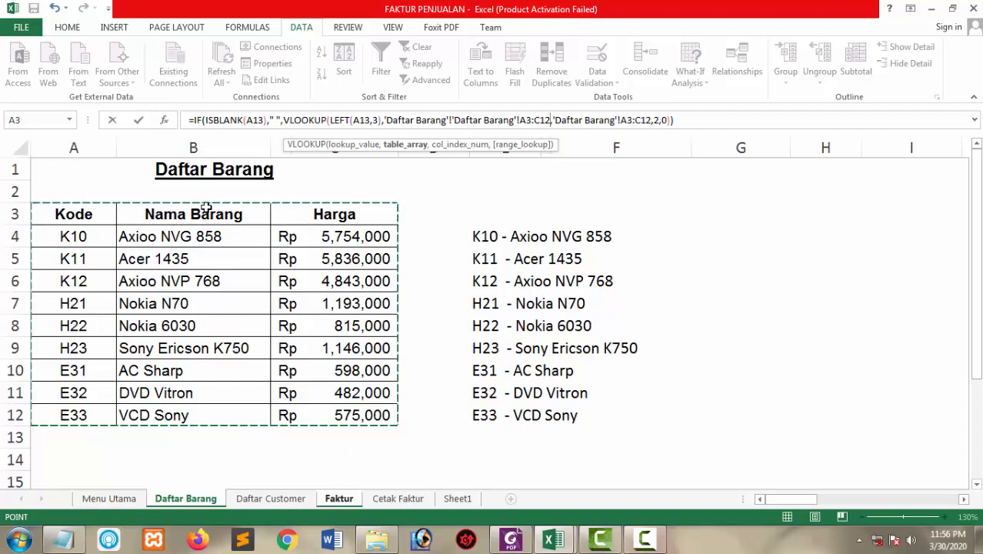
{"action": "left_click_drag", "start_coordinate": [206, 207], "coordinate": [206, 414]}
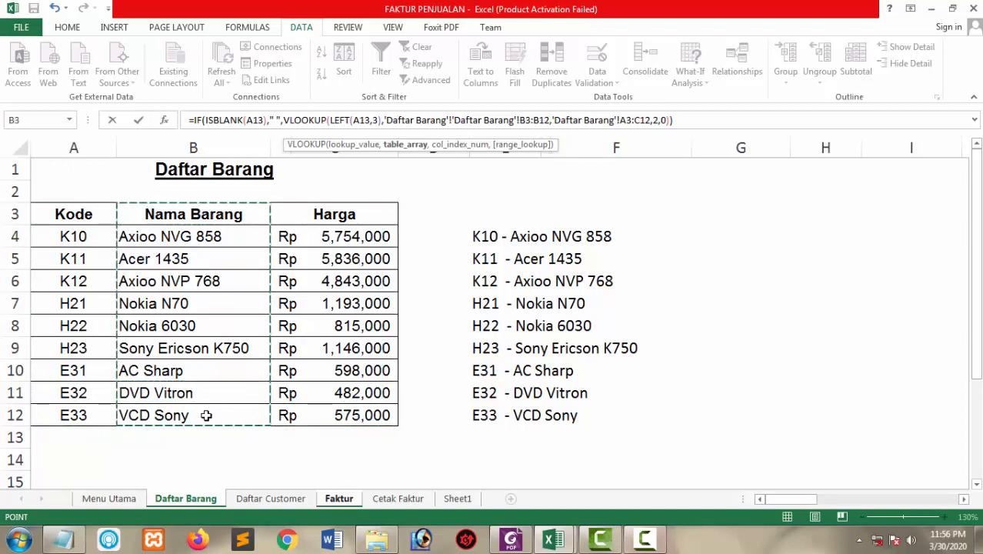
{"action": "left_click", "coordinate": [356, 211]}
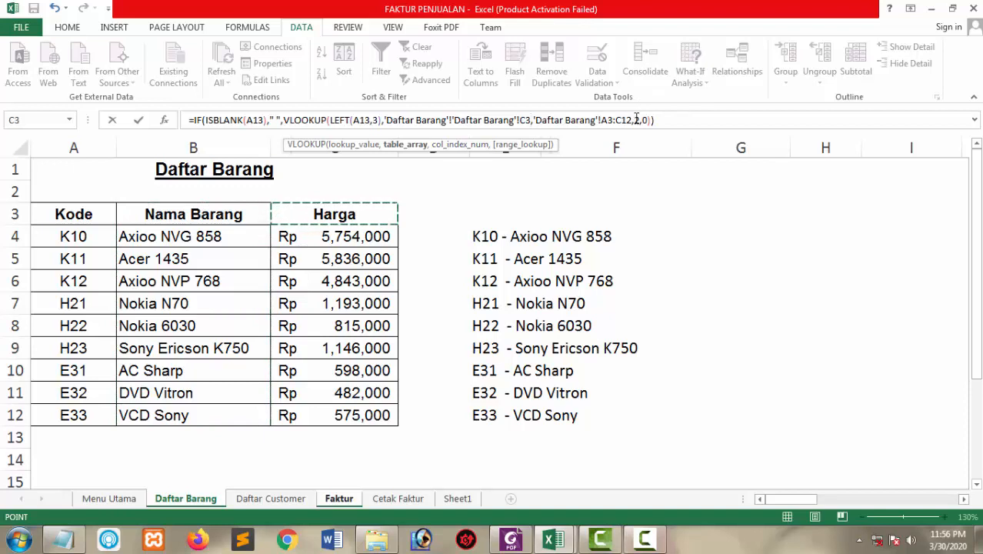
Remove the extra Daftar Barang references from B13's formula, leaving 'Daftar Barang'!A3:C12 as the only table array, and commit it.
{"action": "key", "text": "BackSpace"}
{"action": "key", "text": "BackSpace"}
{"action": "key", "text": "BackSpace"}
{"action": "key", "text": "BackSpace"}
{"action": "key", "text": "BackSpace"}
{"action": "key", "text": "BackSpace"}
{"action": "key", "text": "BackSpace"}
{"action": "key", "text": "BackSpace"}
{"action": "key", "text": "BackSpace"}
{"action": "key", "text": "BackSpace"}
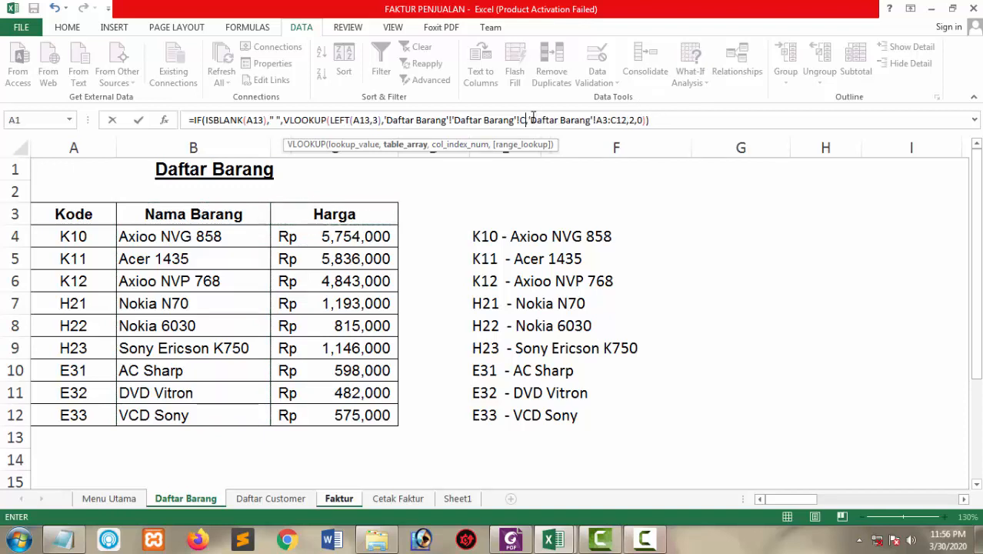
{"action": "key", "text": "BackSpace"}
{"action": "key", "text": "BackSpace"}
{"action": "key", "text": "BackSpace"}
{"action": "key", "text": "BackSpace"}
{"action": "key", "text": "BackSpace"}
{"action": "key", "text": "BackSpace"}
{"action": "key", "text": "BackSpace"}
{"action": "key", "text": "BackSpace"}
{"action": "key", "text": "BackSpace"}
{"action": "key", "text": "BackSpace"}
{"action": "key", "text": "BackSpace"}
{"action": "key", "text": "BackSpace"}
{"action": "key", "text": "BackSpace"}
{"action": "key", "text": "BackSpace"}
{"action": "key", "text": "BackSpace"}
{"action": "key", "text": "BackSpace"}
{"action": "key", "text": "BackSpace"}
{"action": "key", "text": "BackSpace"}
{"action": "key", "text": "BackSpace"}
{"action": "key", "text": "BackSpace"}
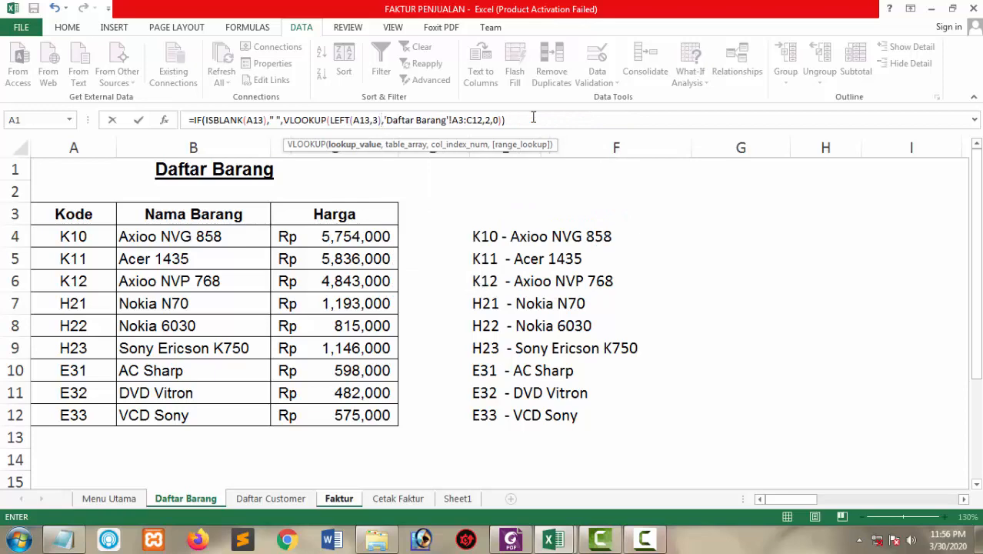
{"action": "key", "text": "Return"}
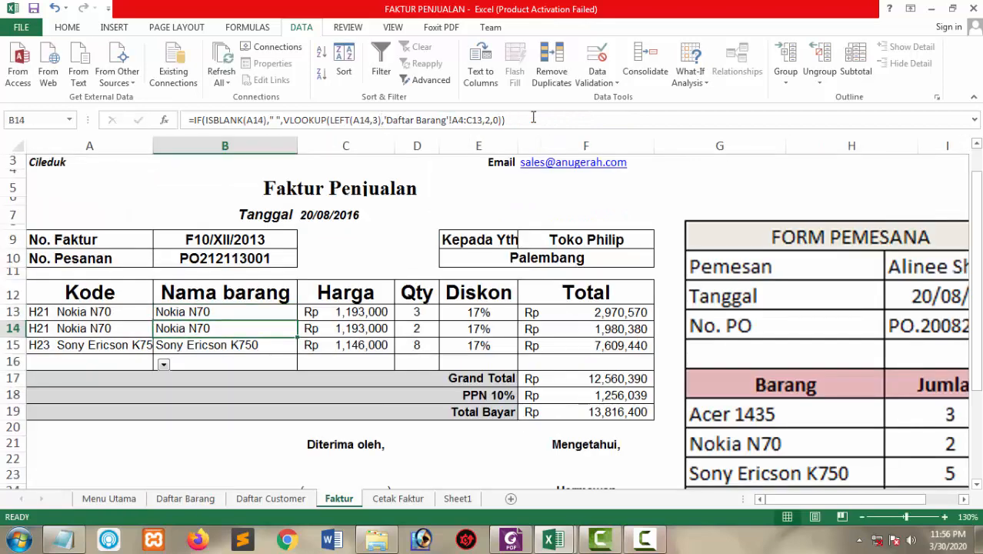
Set the Kode in A13 of the invoice to K12 Axioo NVP 768.
{"action": "left_click", "coordinate": [111, 314]}
{"action": "left_click", "coordinate": [163, 316]}
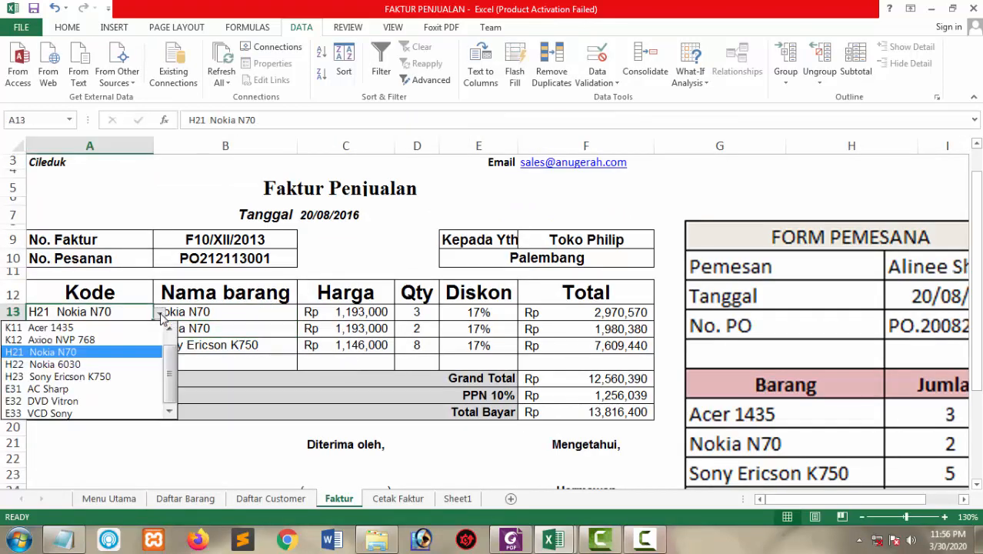
{"action": "left_click", "coordinate": [62, 339]}
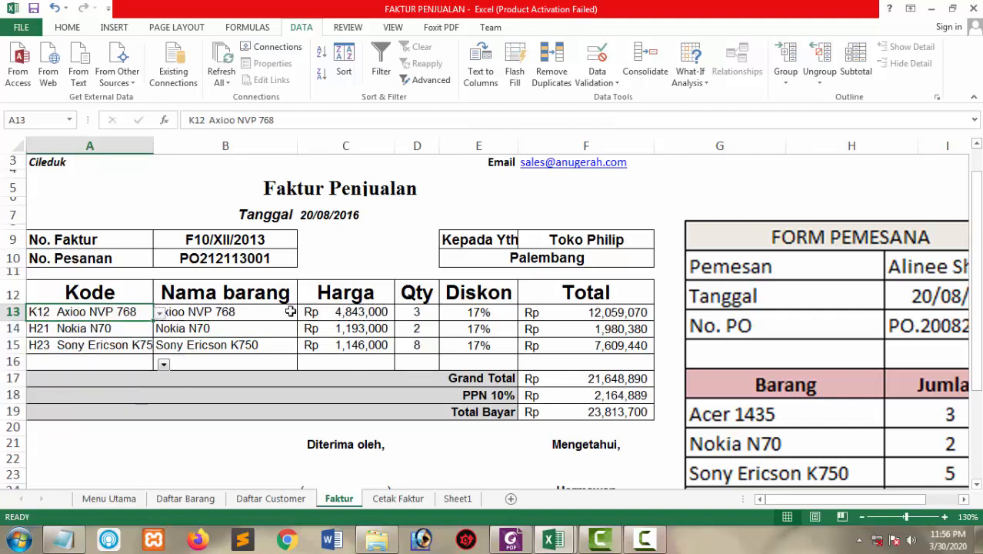
Dismiss the Windows color scheme prompt and compare the formulas of the Nama barang cell B13 and the Harga cell C13.
{"action": "left_click", "coordinate": [264, 312]}
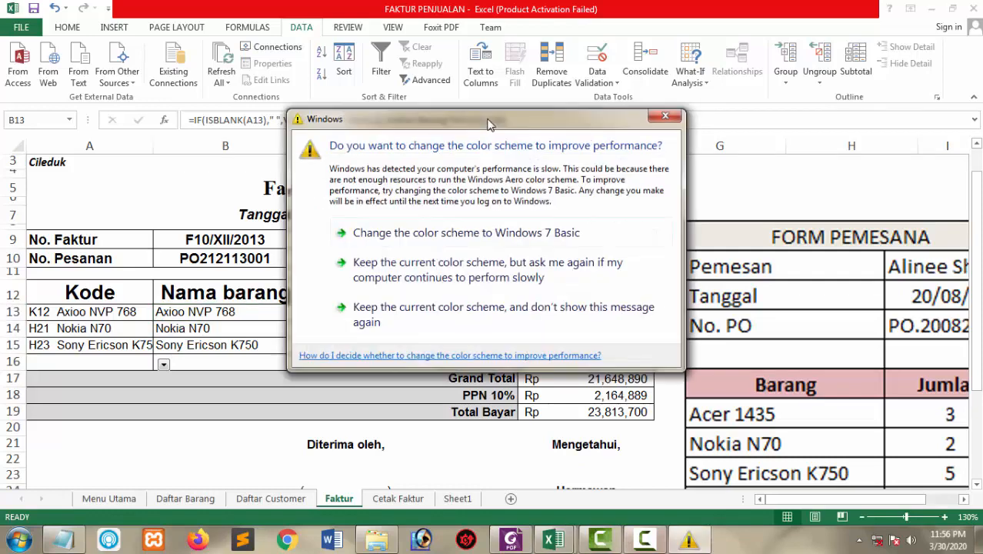
{"action": "left_click", "coordinate": [666, 120]}
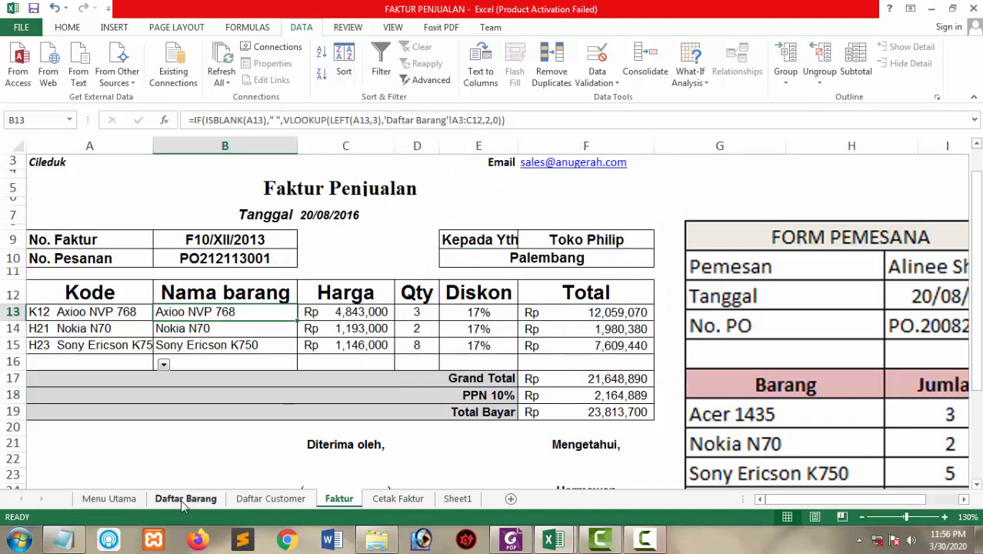
{"action": "left_click", "coordinate": [331, 316]}
{"action": "left_click", "coordinate": [263, 311]}
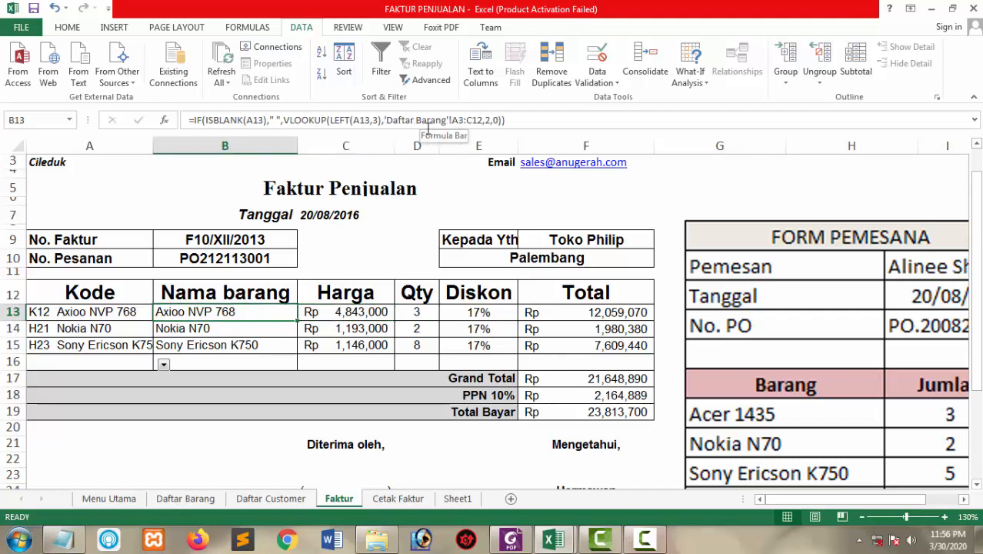
{"action": "left_click", "coordinate": [354, 314]}
{"action": "left_click", "coordinate": [278, 314]}
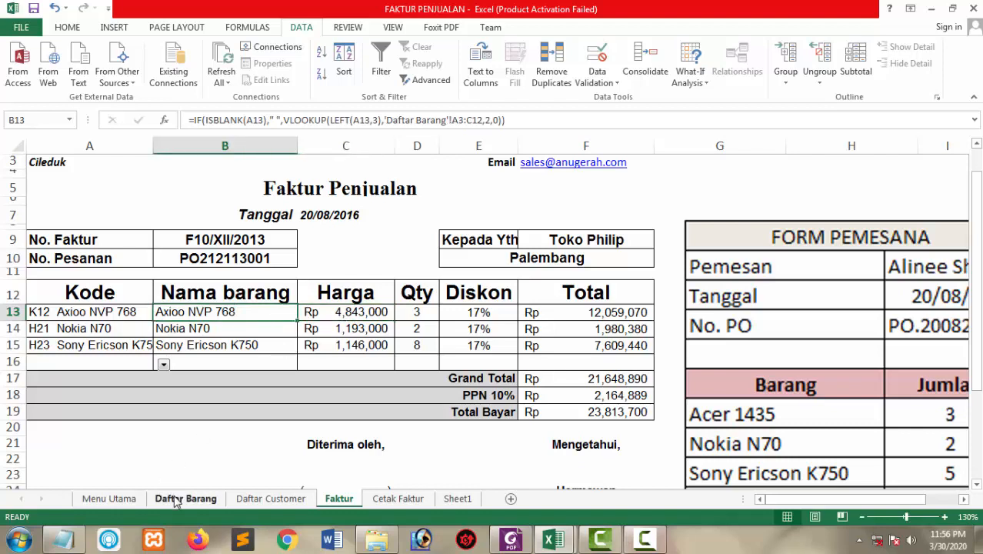
Highlight the Data_barang name used as the table array in the Harga cell C13's VLOOKUP formula.
{"action": "left_click", "coordinate": [356, 311]}
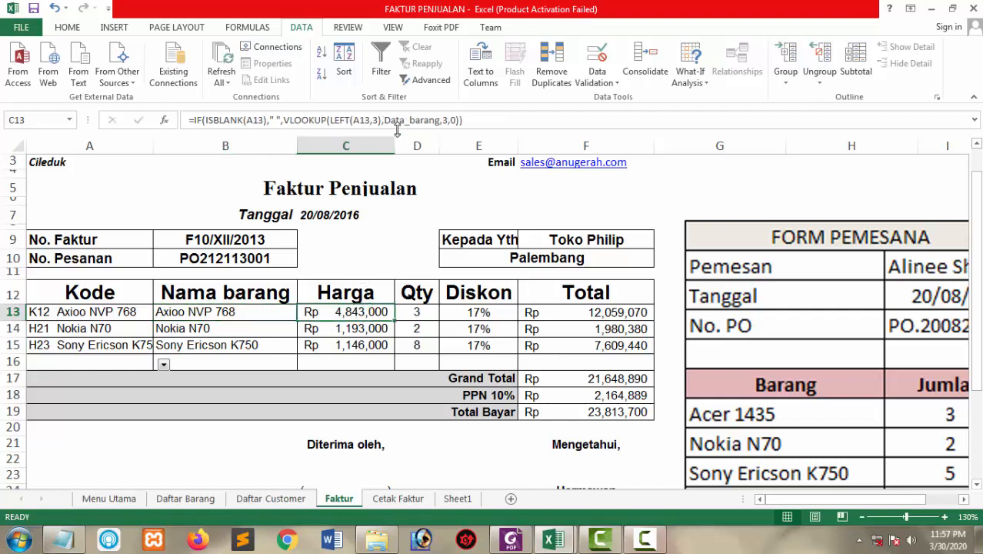
{"action": "left_click", "coordinate": [382, 122]}
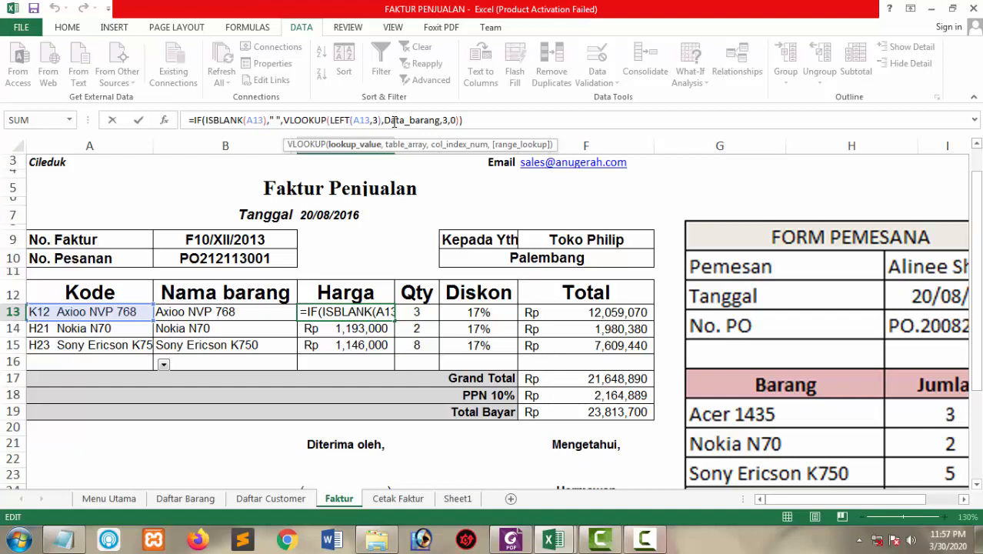
{"action": "left_click", "coordinate": [393, 120]}
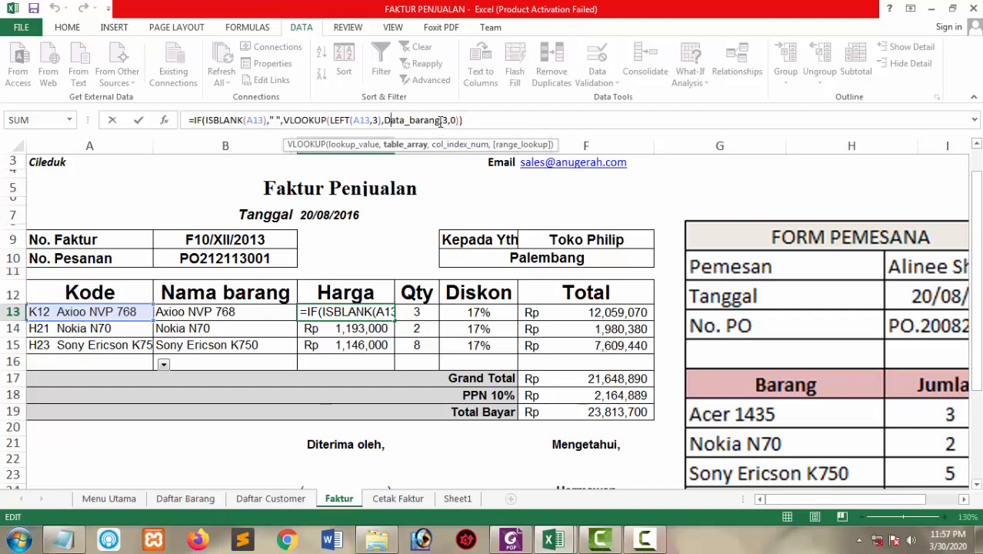
{"action": "left_click_drag", "start_coordinate": [440, 119], "coordinate": [385, 120]}
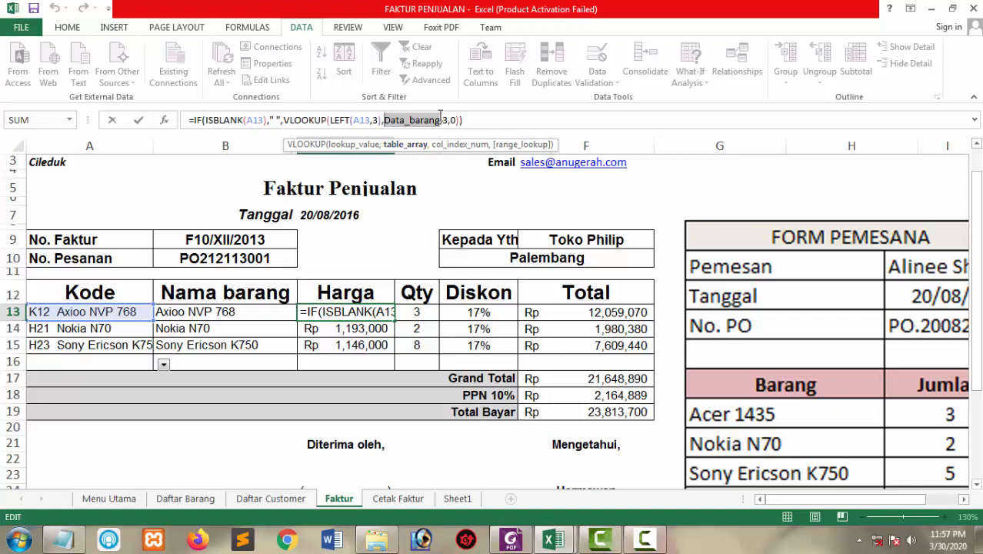
{"action": "left_click", "coordinate": [436, 120]}
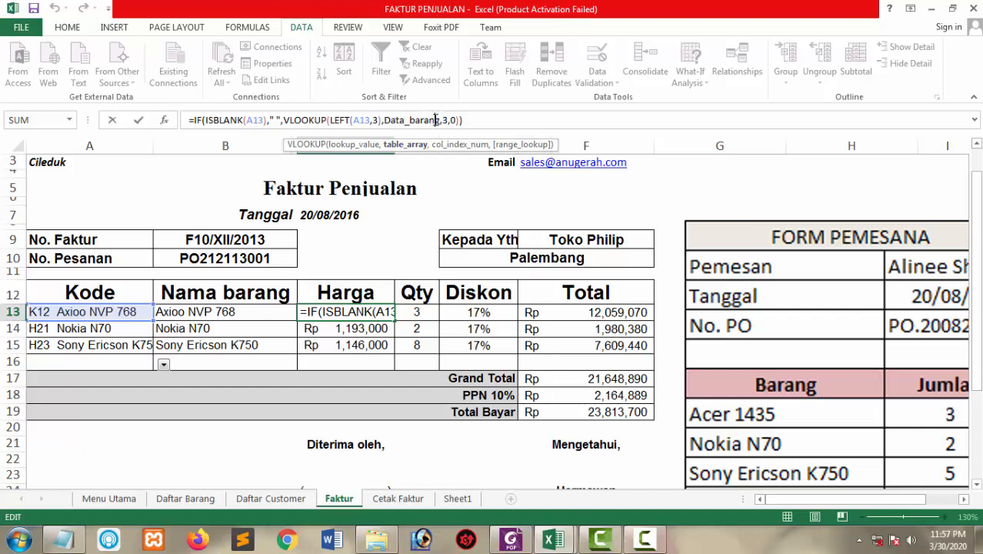
Demonstrate the name suggestions by entering "da" as a table array in C13's VLOOKUP, then remove it and commit the formula.
{"action": "left_click", "coordinate": [382, 120]}
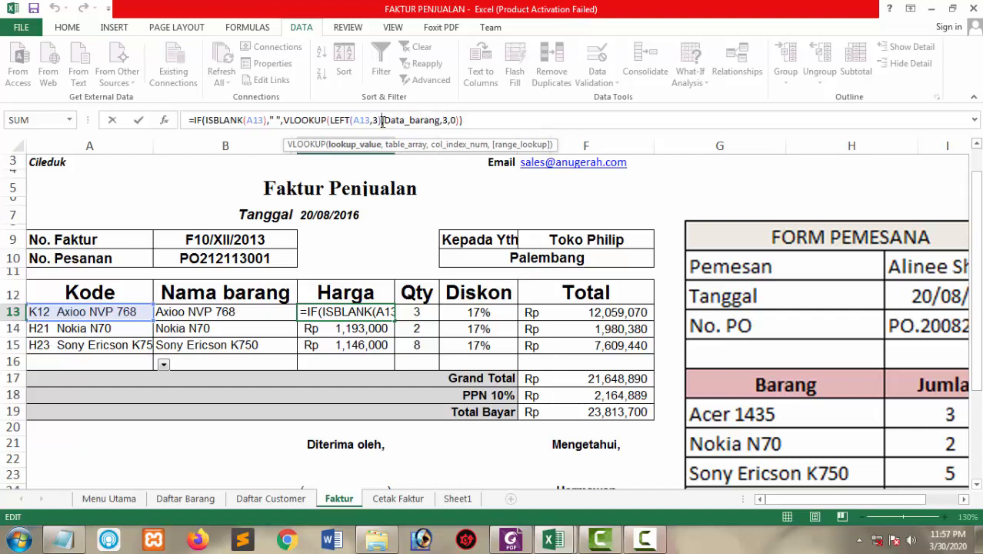
{"action": "type", "text": ","}
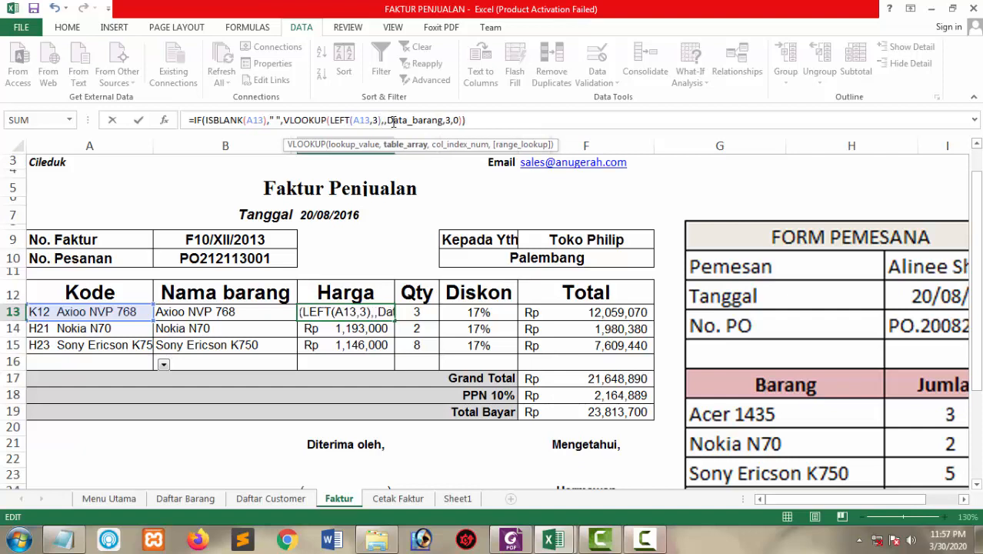
{"action": "type", "text": "da"}
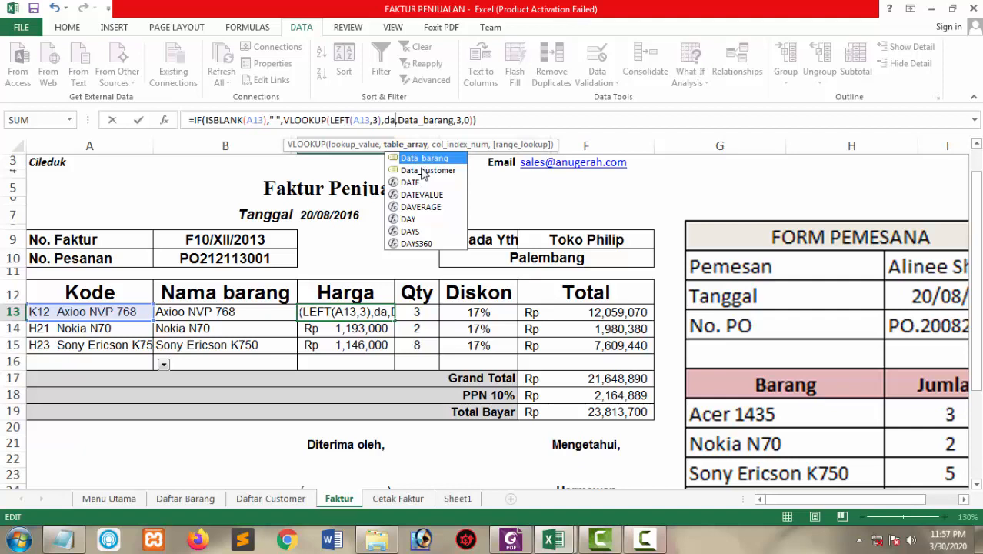
{"action": "key", "text": "BackSpace"}
{"action": "key", "text": "BackSpace"}
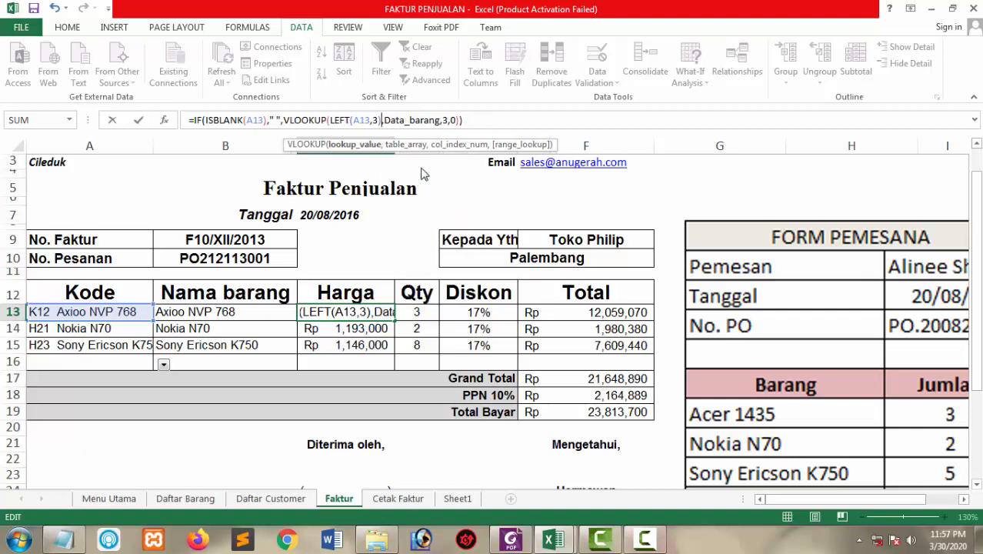
{"action": "key", "text": "Return"}
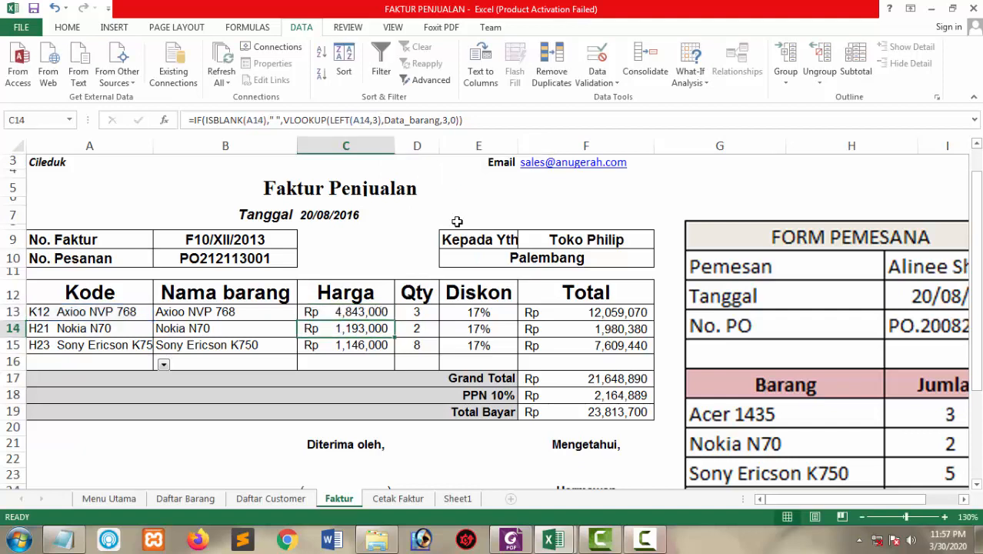
Review the ranges that the names Data_barang and Data_customer refer to in the Name Manager.
{"action": "left_click", "coordinate": [343, 316]}
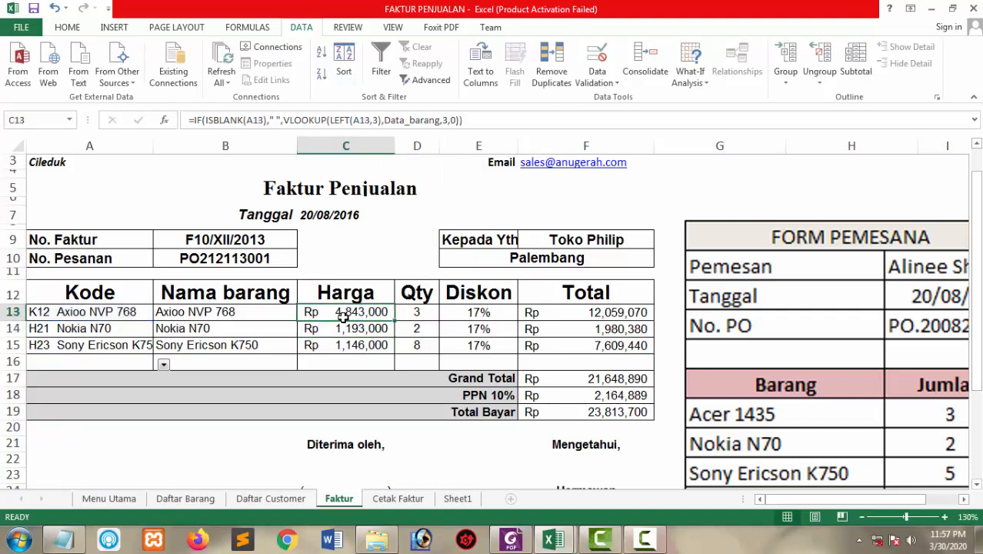
{"action": "left_click", "coordinate": [246, 27]}
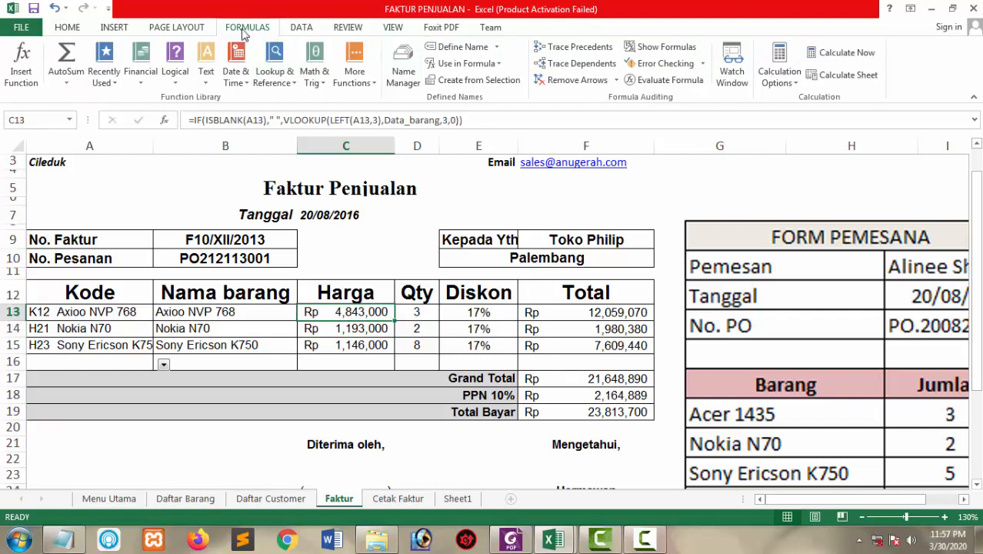
{"action": "left_click", "coordinate": [412, 83]}
{"action": "left_click", "coordinate": [529, 166]}
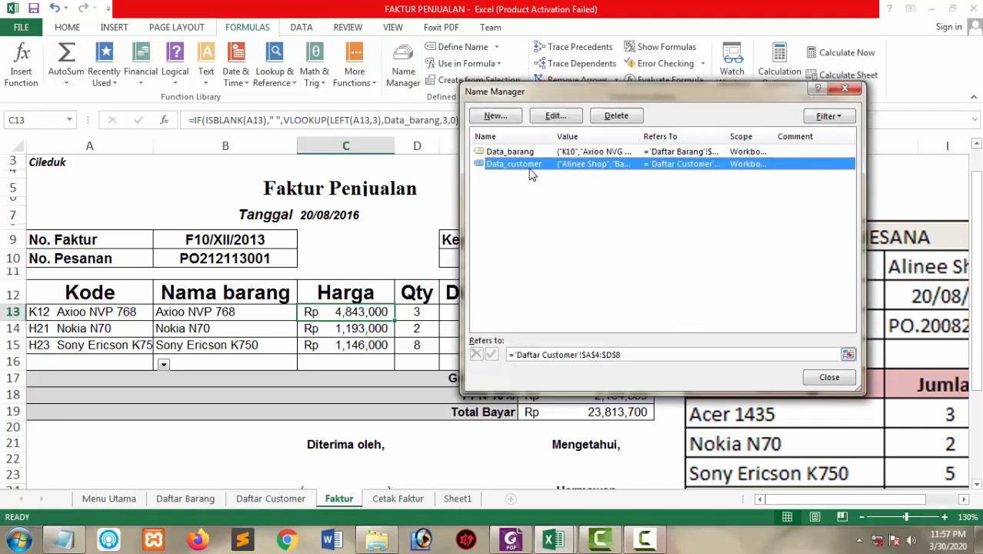
{"action": "left_click", "coordinate": [524, 153]}
{"action": "left_click", "coordinate": [522, 166]}
{"action": "left_click", "coordinate": [523, 153]}
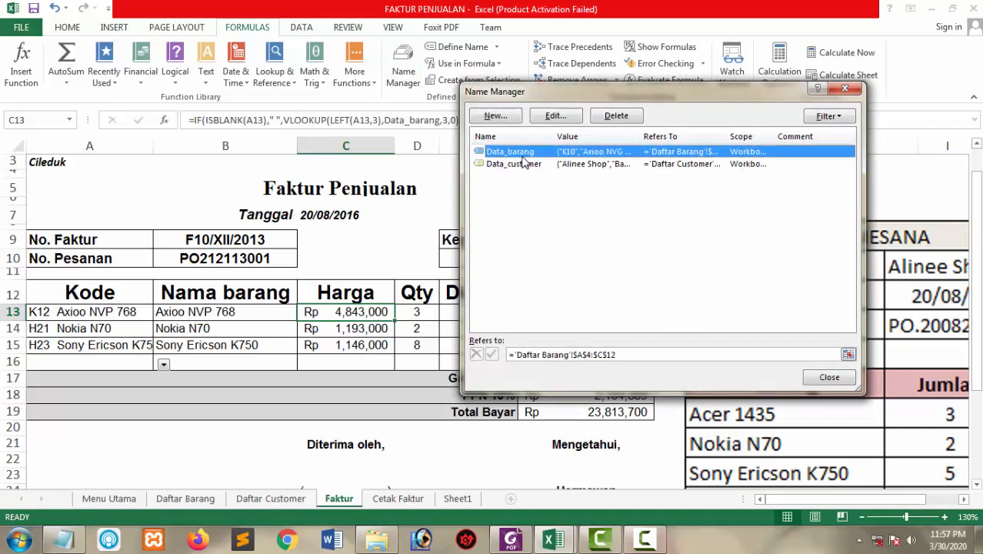
{"action": "left_click", "coordinate": [829, 376]}
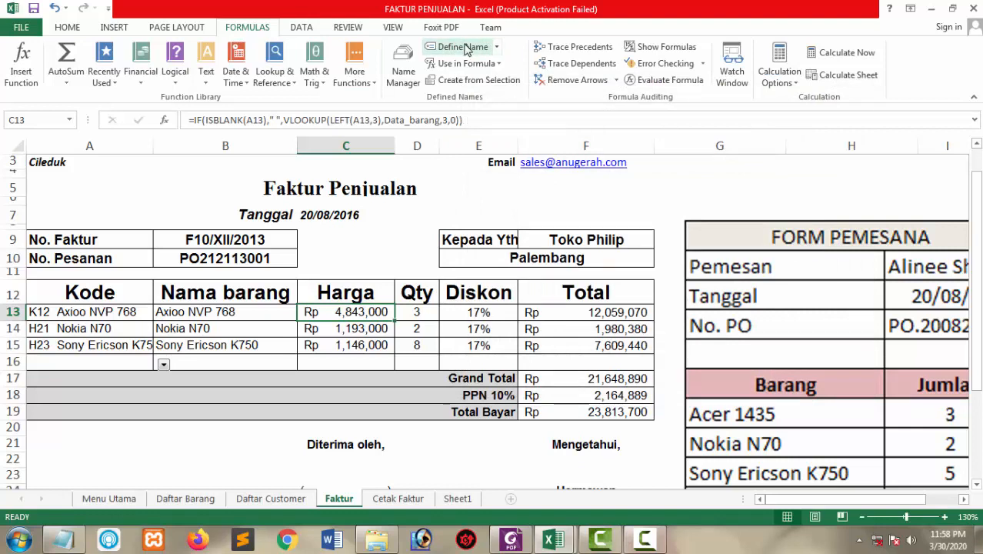
Start defining a new workbook-scope name and call it Data_Barang1.
{"action": "left_click", "coordinate": [497, 49]}
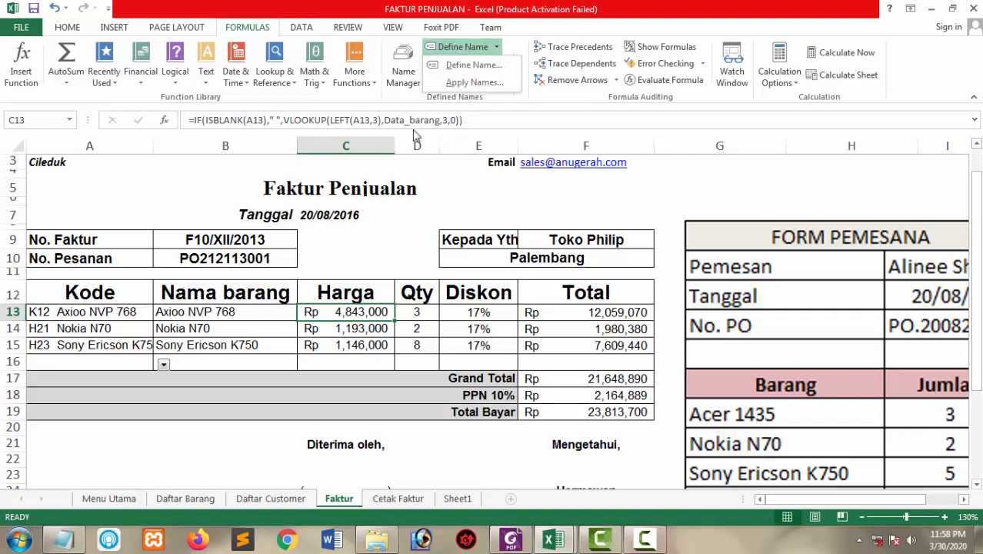
{"action": "left_click", "coordinate": [490, 67]}
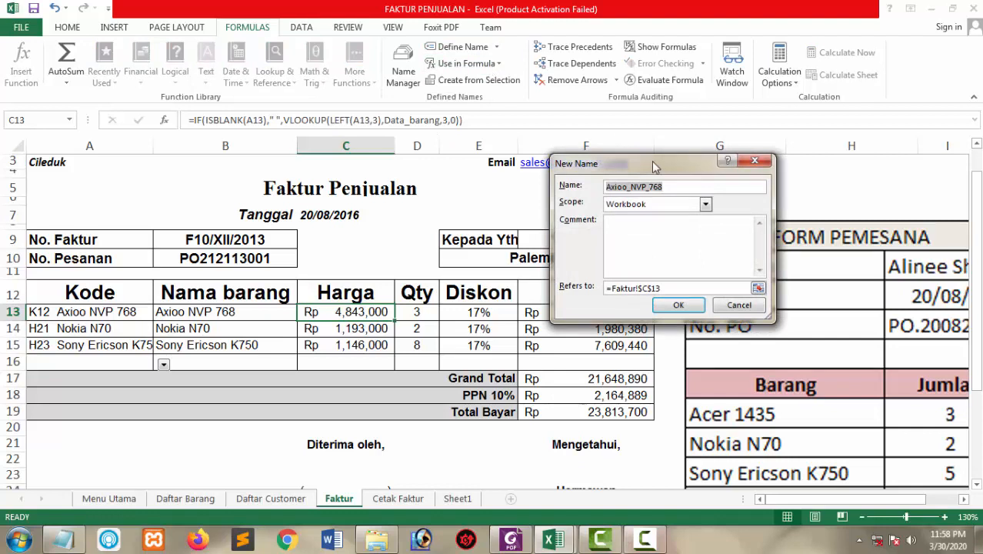
{"action": "left_click_drag", "start_coordinate": [661, 167], "coordinate": [476, 147]}
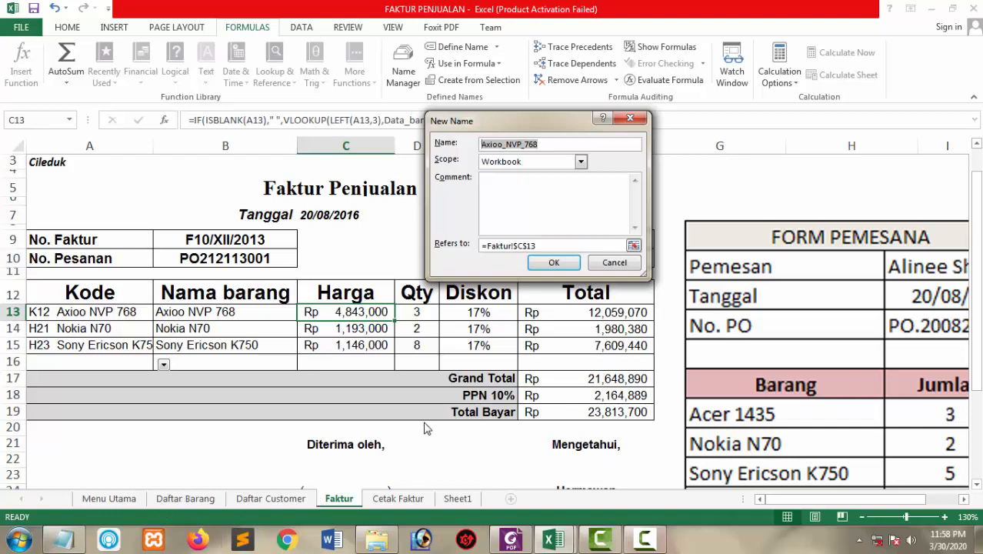
{"action": "type", "text": "Data barang"}
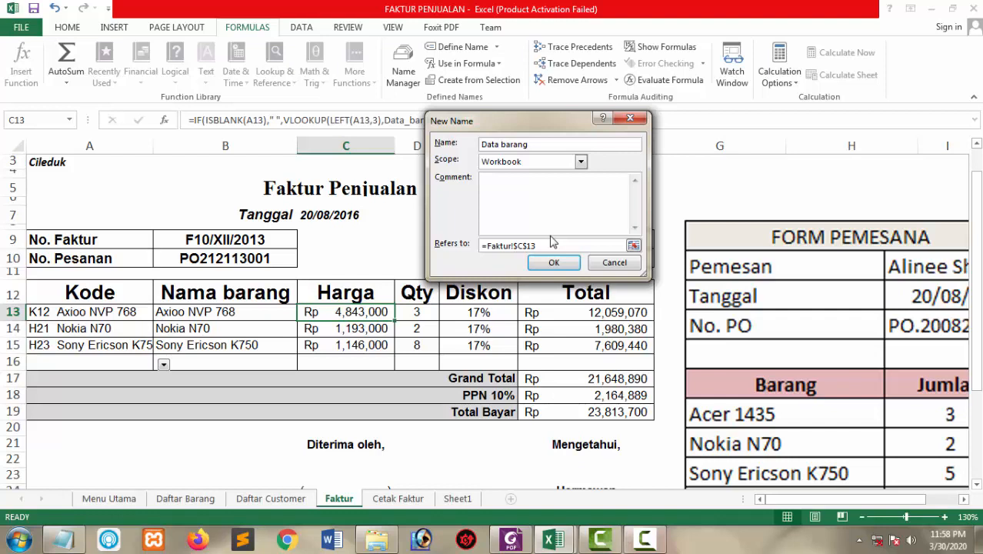
{"action": "key", "text": "BackSpace"}
{"action": "type", "text": "_"}
{"action": "left_click", "coordinate": [507, 146]}
{"action": "key", "text": "BackSpace"}
{"action": "type", "text": "B"}
{"action": "key", "text": "BackSpace"}
{"action": "key", "text": "BackSpace"}
{"action": "type", "text": "_B"}
{"action": "left_click", "coordinate": [487, 246]}
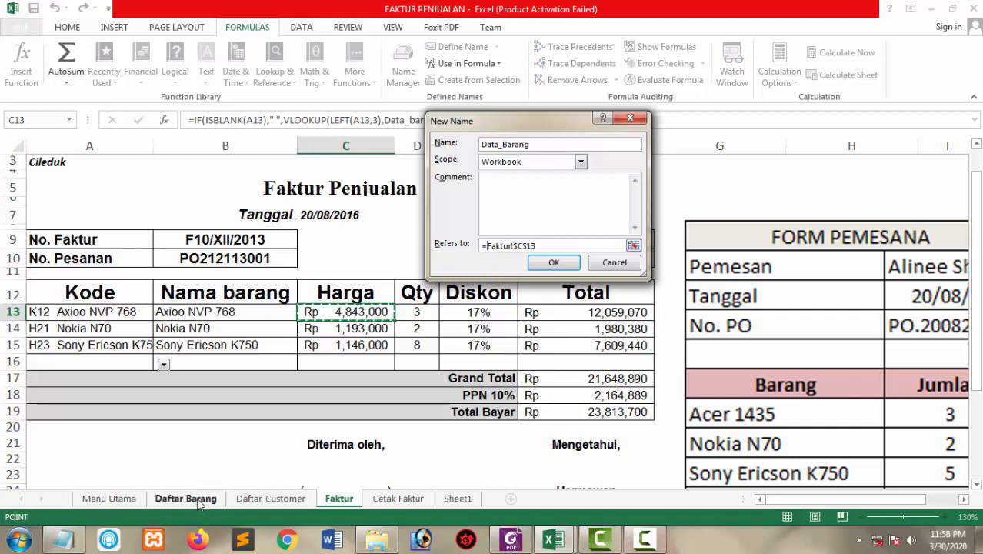
{"action": "left_click", "coordinate": [533, 151]}
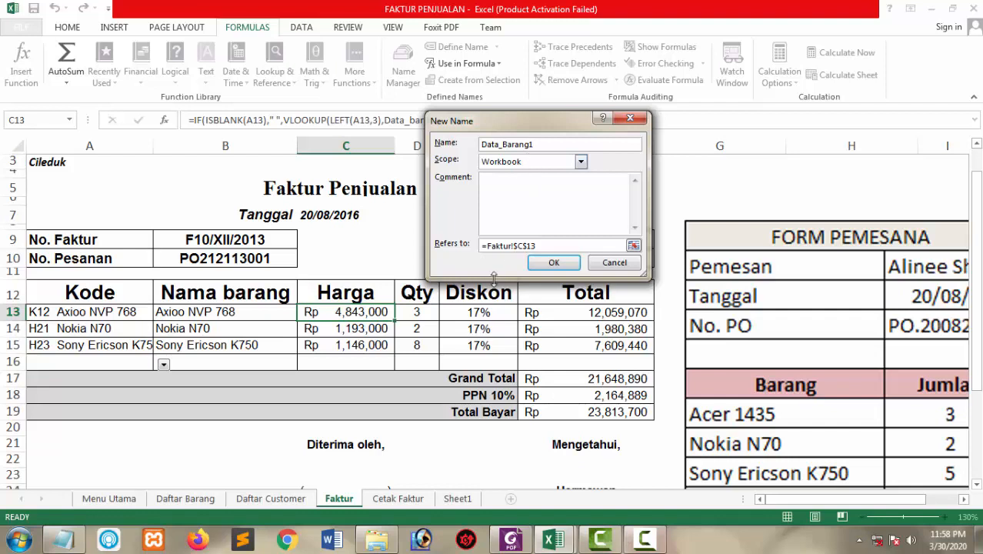
Make Data_Barang1 refer to ='Daftar Barang'!$A$4:$C$12 and create the name.
{"action": "left_click", "coordinate": [485, 245]}
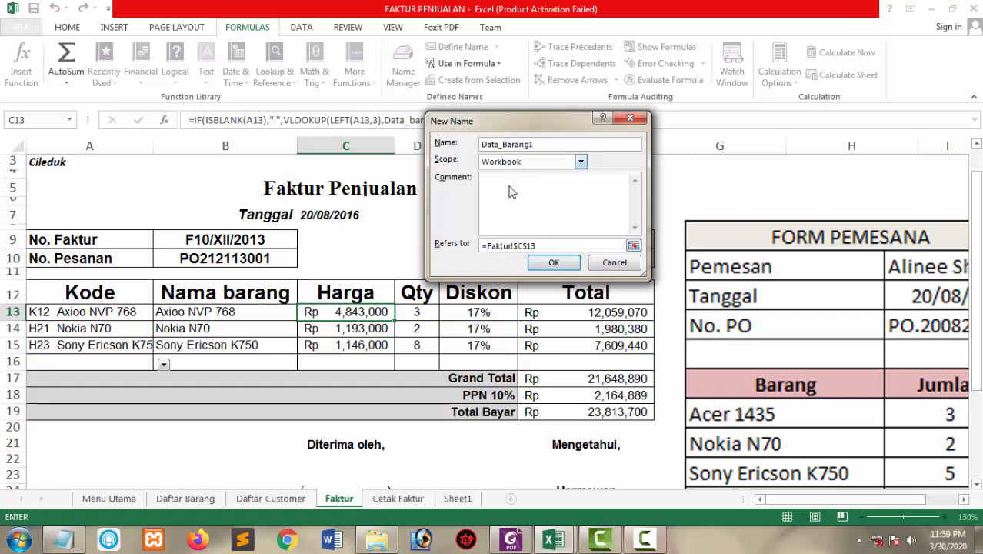
{"action": "left_click", "coordinate": [185, 498]}
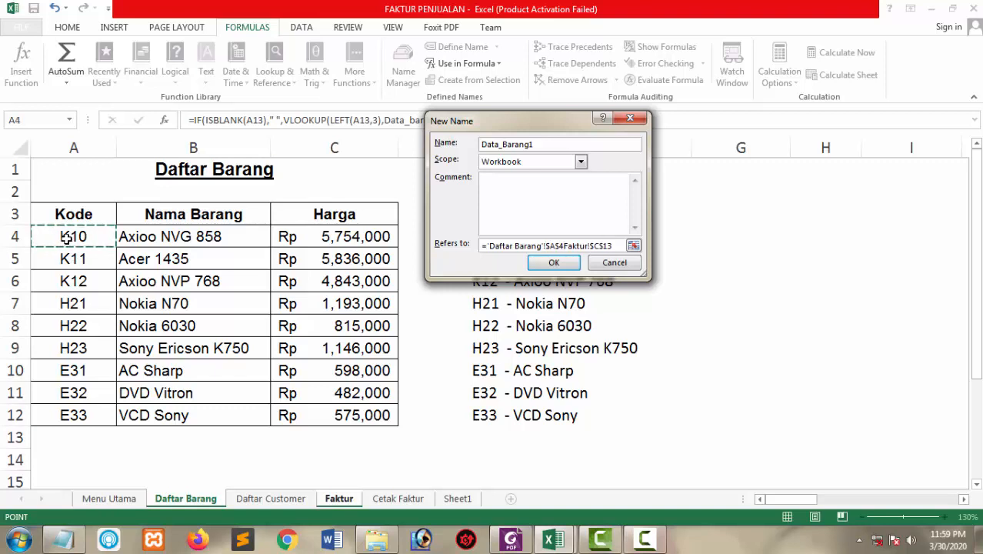
{"action": "left_click_drag", "start_coordinate": [67, 239], "coordinate": [339, 408]}
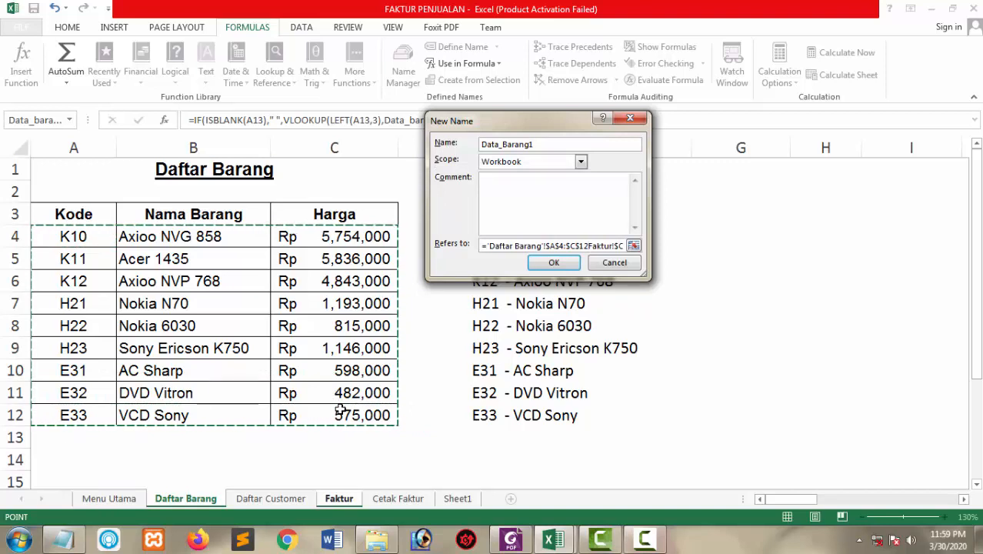
{"action": "key", "text": "Delete"}
{"action": "key", "text": "Delete"}
{"action": "key", "text": "Delete"}
{"action": "key", "text": "Delete"}
{"action": "key", "text": "Delete"}
{"action": "key", "text": "Delete"}
{"action": "key", "text": "Delete"}
{"action": "key", "text": "Delete"}
{"action": "key", "text": "Delete"}
{"action": "key", "text": "Delete"}
{"action": "key", "text": "Delete"}
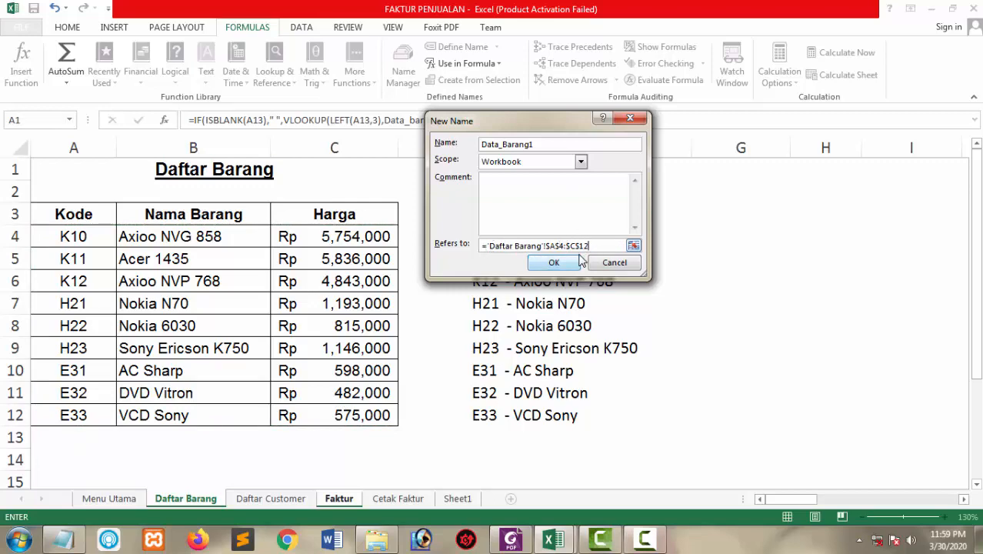
{"action": "left_click", "coordinate": [552, 263]}
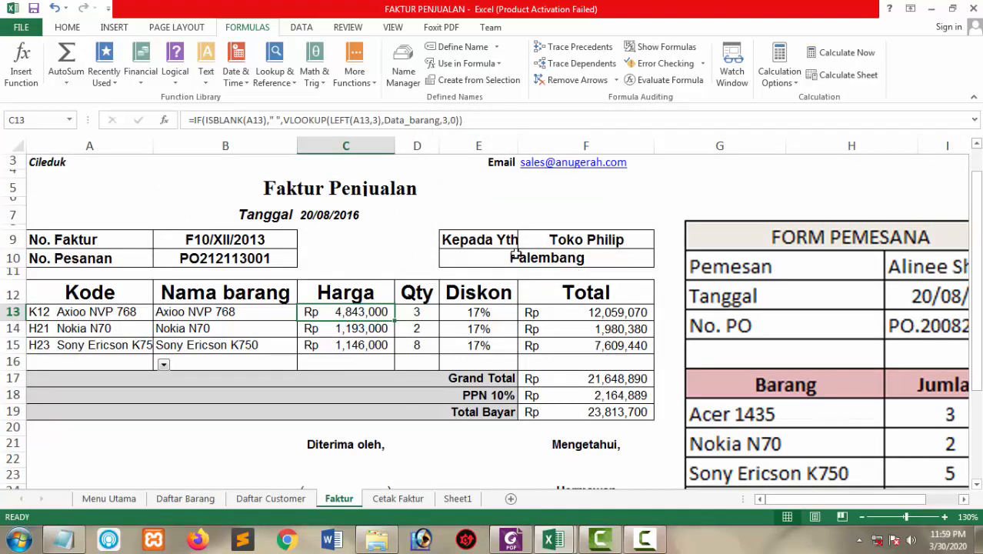
Compare the references of Data_barang and Data_Barang1 in the Name Manager.
{"action": "left_click", "coordinate": [413, 65]}
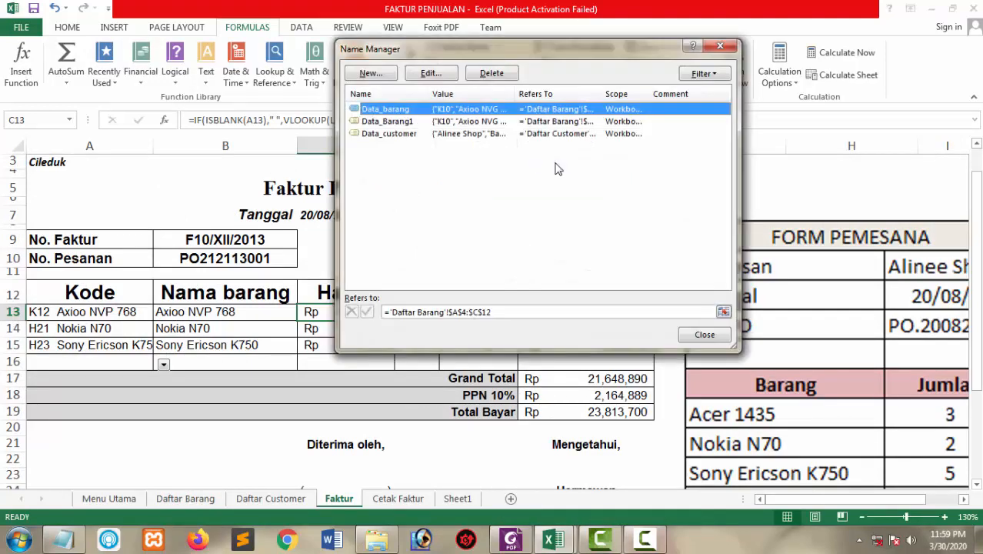
{"action": "left_click", "coordinate": [407, 125]}
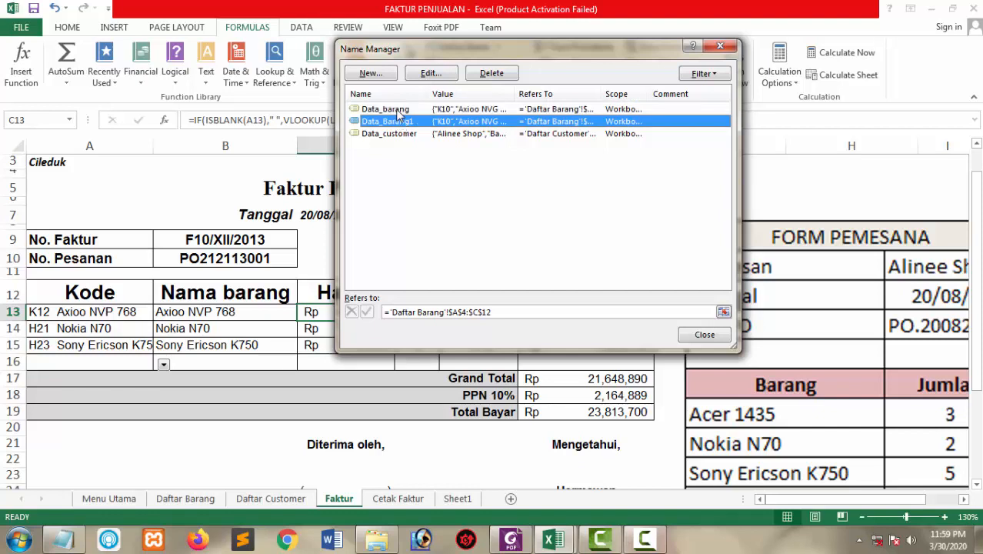
{"action": "left_click", "coordinate": [398, 110]}
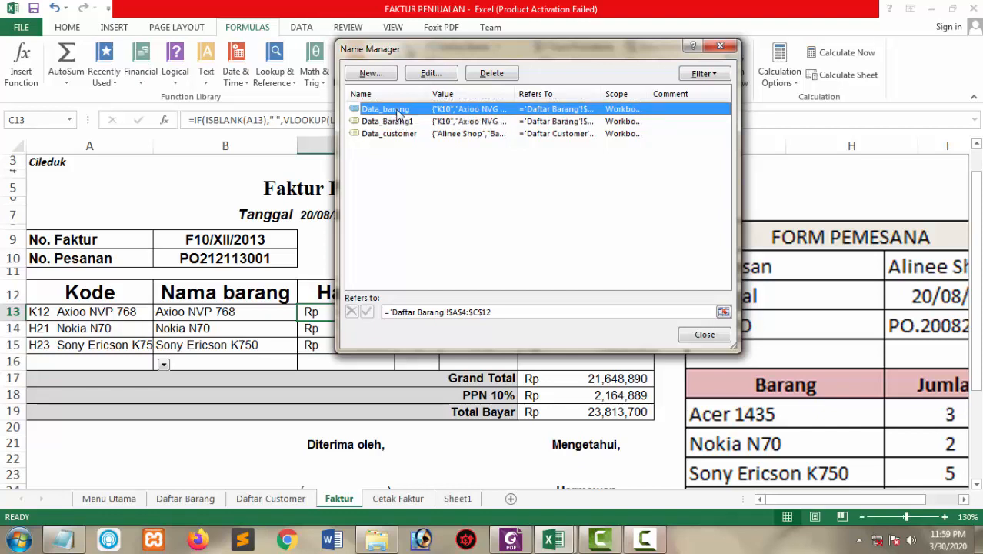
{"action": "left_click", "coordinate": [399, 121]}
{"action": "left_click", "coordinate": [398, 110]}
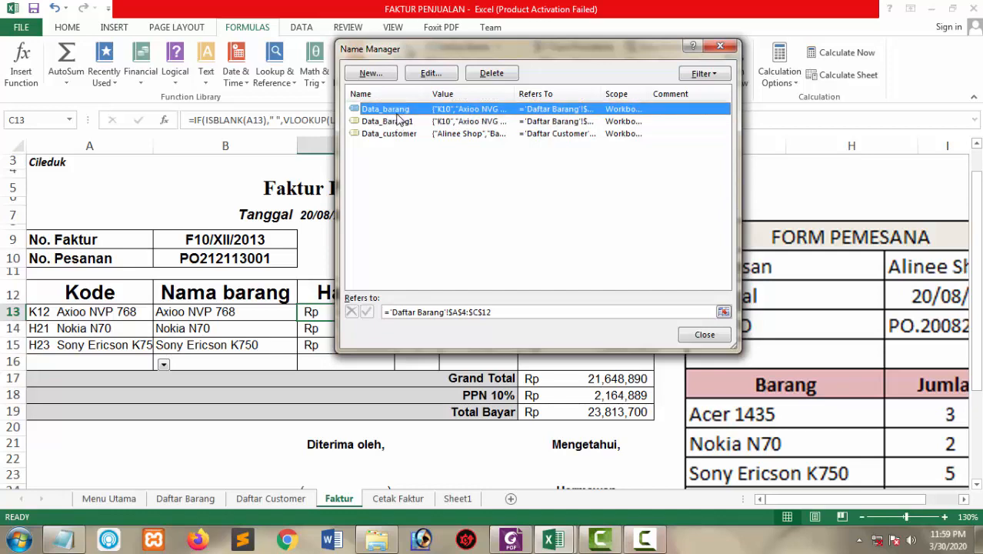
{"action": "left_click", "coordinate": [704, 336]}
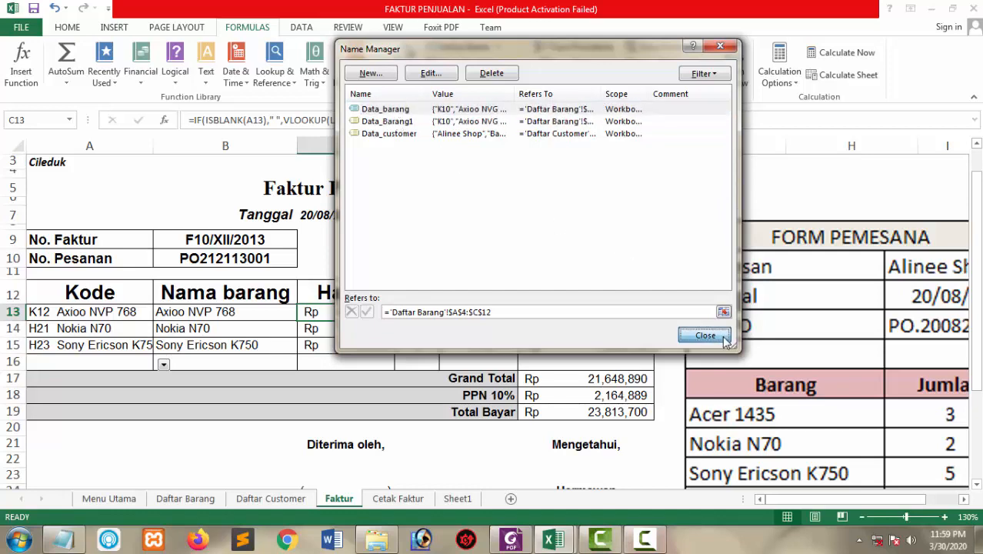
Show the Name Manager and the New Name dialog once more, closing each without defining another name.
{"action": "left_click", "coordinate": [496, 48]}
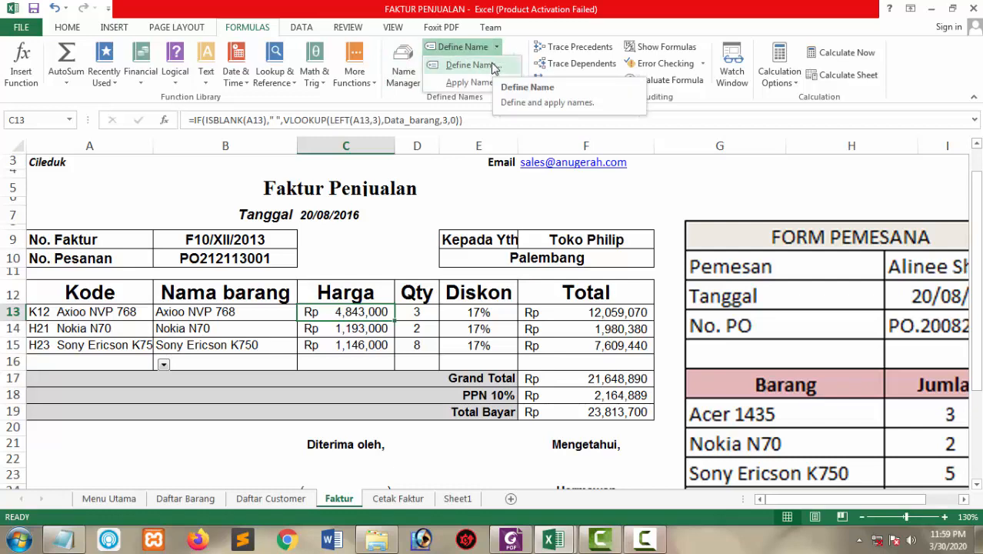
{"action": "left_click", "coordinate": [405, 67]}
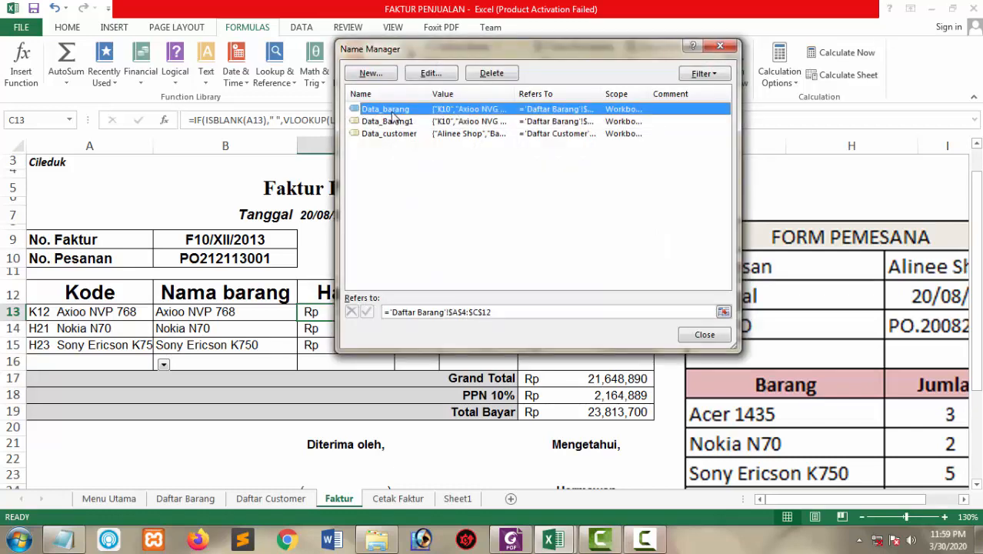
{"action": "left_click", "coordinate": [705, 334]}
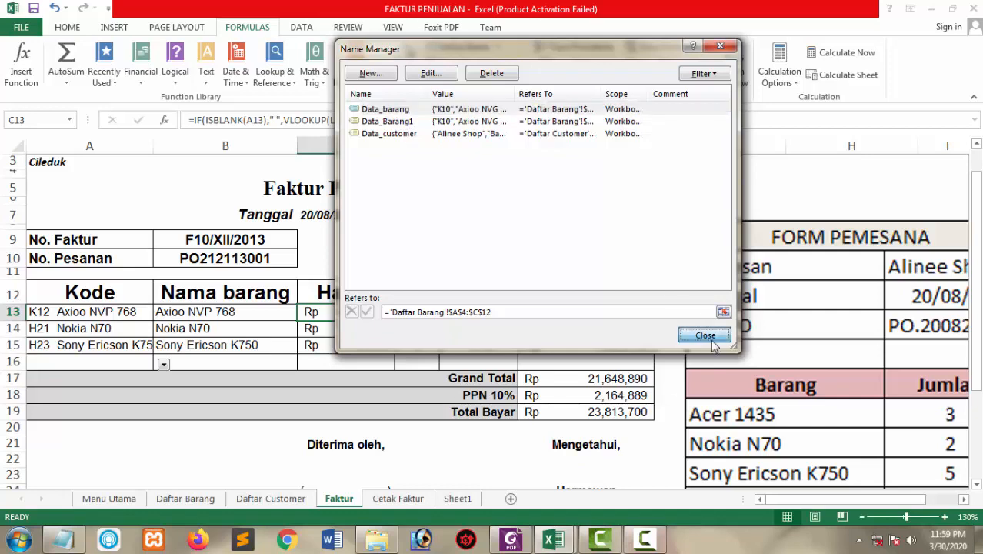
{"action": "left_click", "coordinate": [498, 49]}
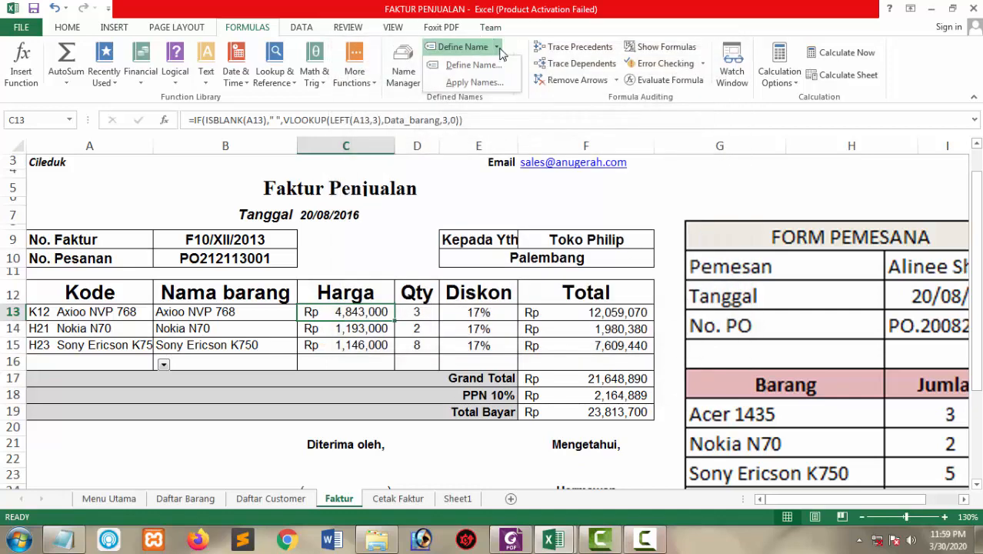
{"action": "left_click", "coordinate": [492, 64]}
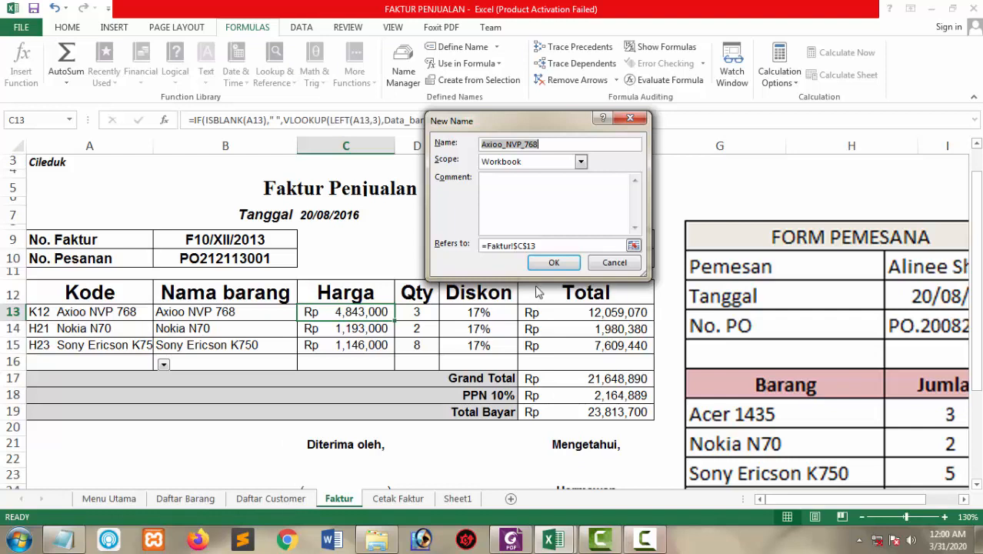
{"action": "left_click", "coordinate": [626, 263]}
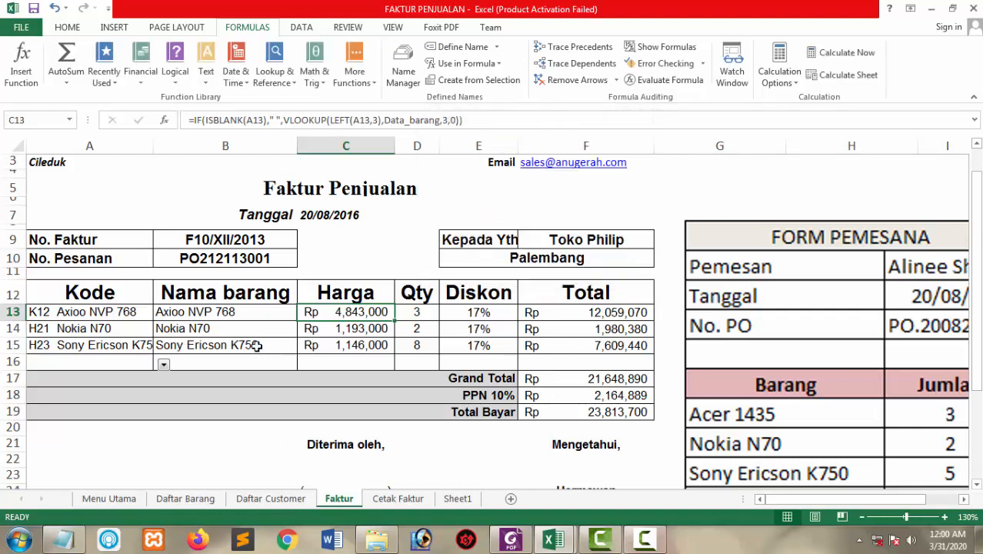
Demonstrate inserting the suggested name Data_customer as the table array in C13's VLOOKUP, then remove it from the formula.
{"action": "double_click", "coordinate": [361, 315]}
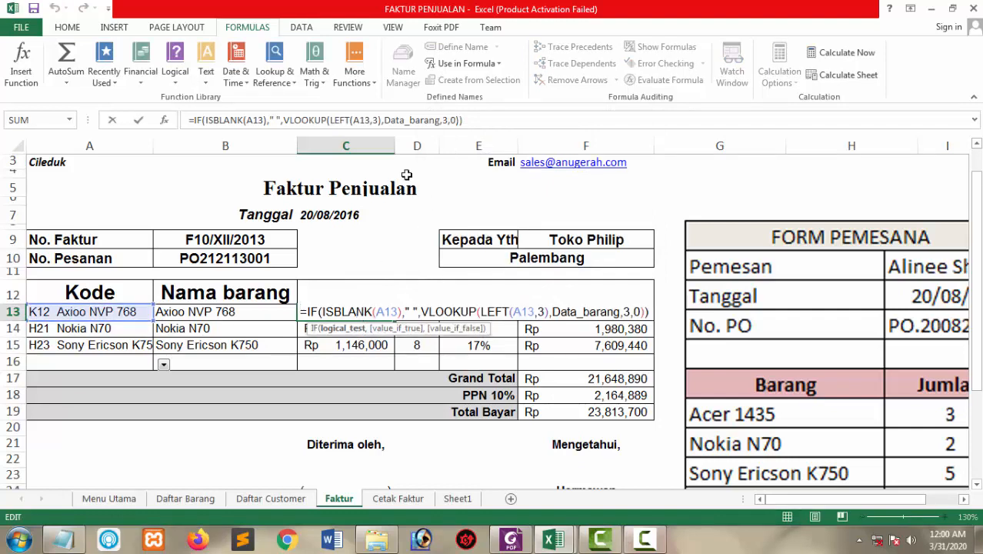
{"action": "left_click", "coordinate": [382, 121]}
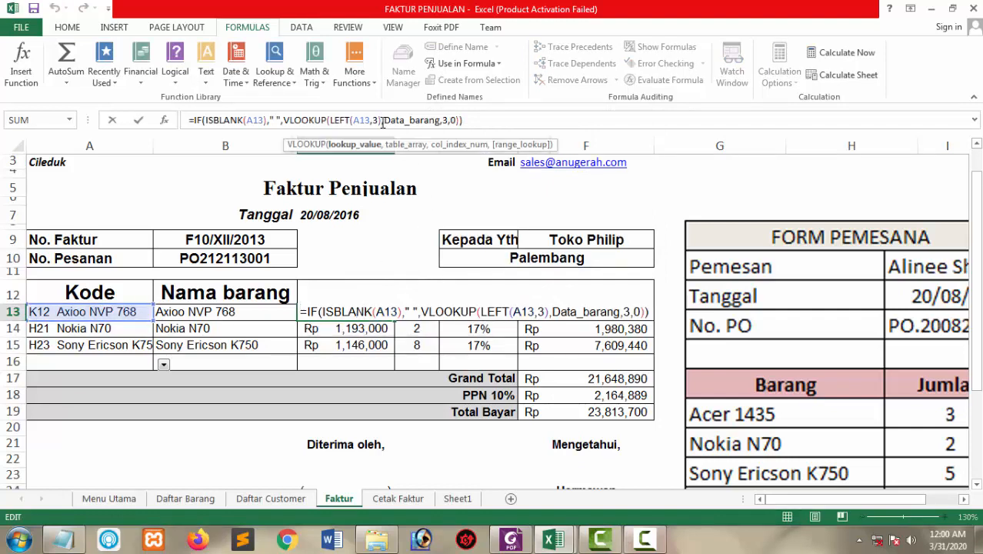
{"action": "type", "text": ","}
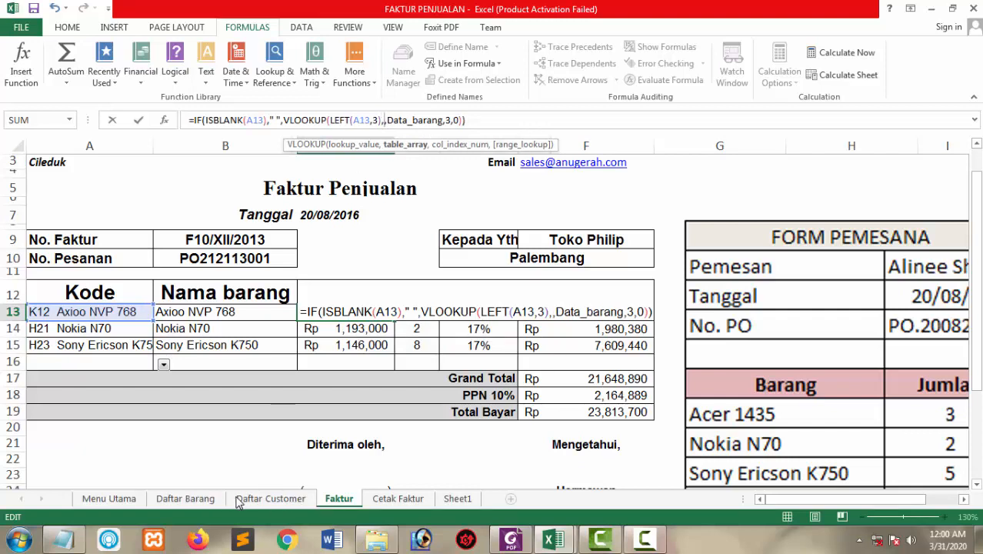
{"action": "type", "text": "da"}
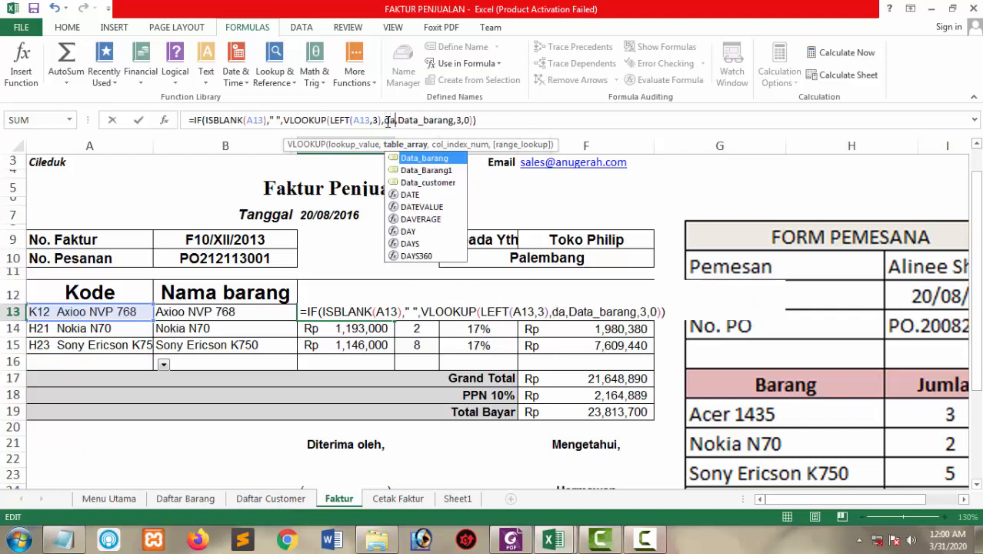
{"action": "left_click", "coordinate": [433, 185]}
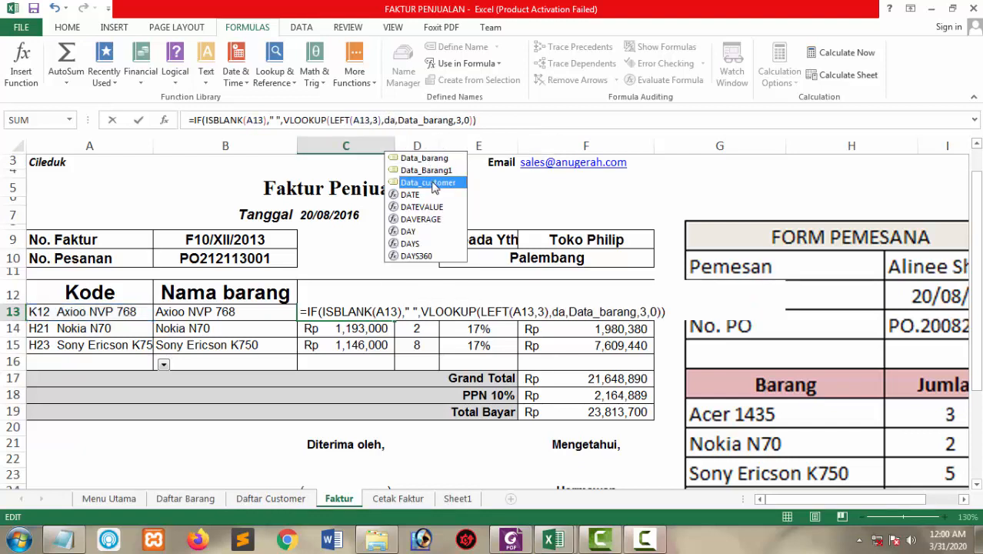
{"action": "double_click", "coordinate": [432, 184]}
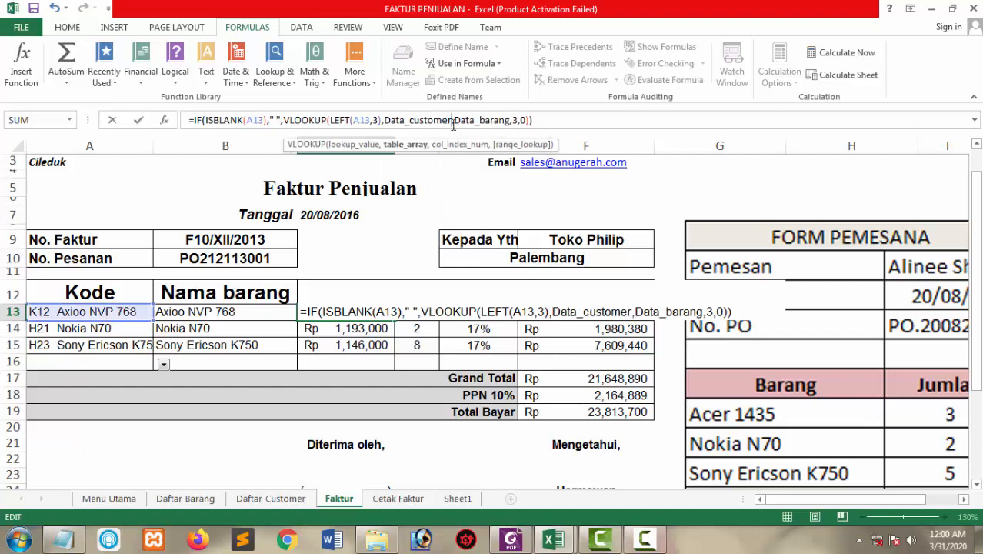
{"action": "left_click_drag", "start_coordinate": [451, 120], "coordinate": [384, 120]}
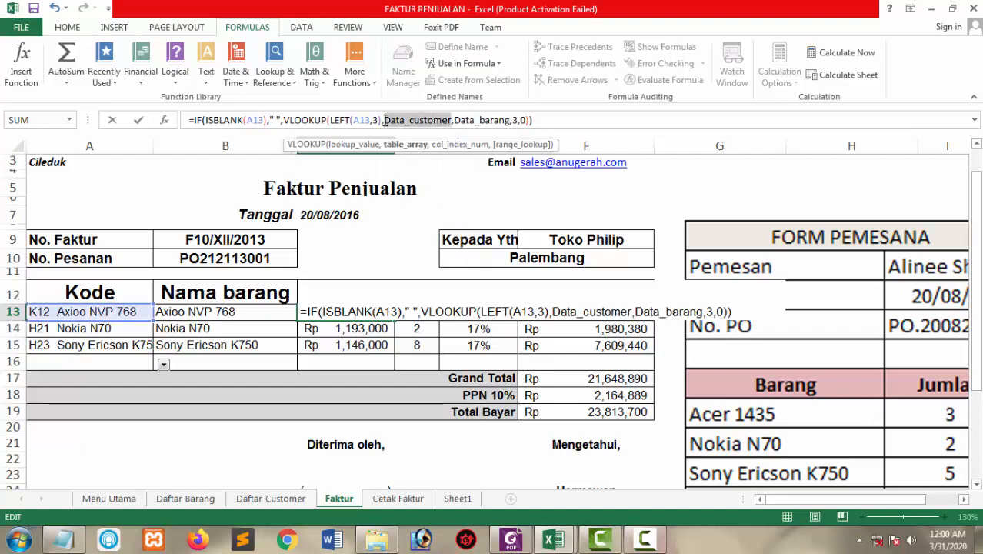
{"action": "key", "text": "Delete"}
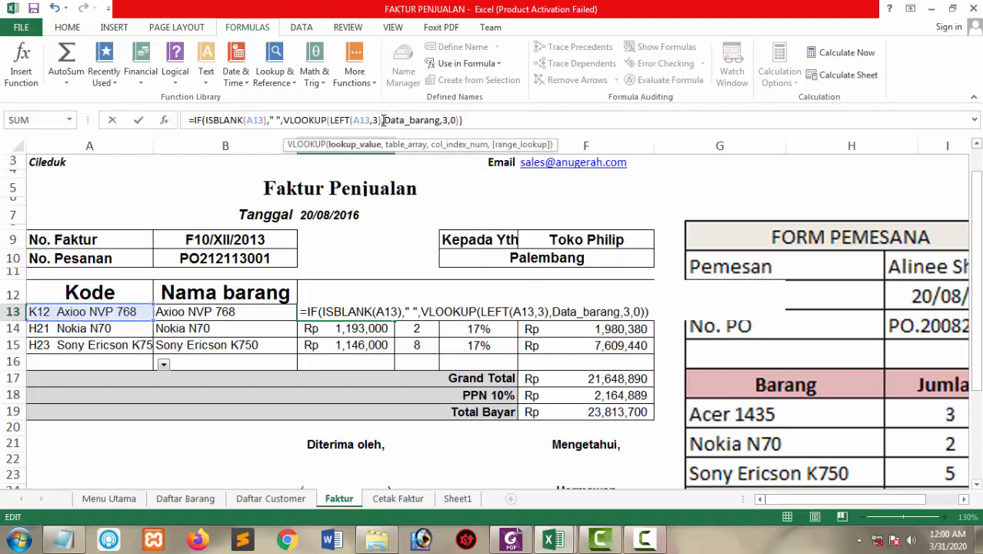
Compare the VLOOKUP formulas in B13 and C13, highlighting the column index 3 in the Harga formula.
{"action": "key", "text": "Return"}
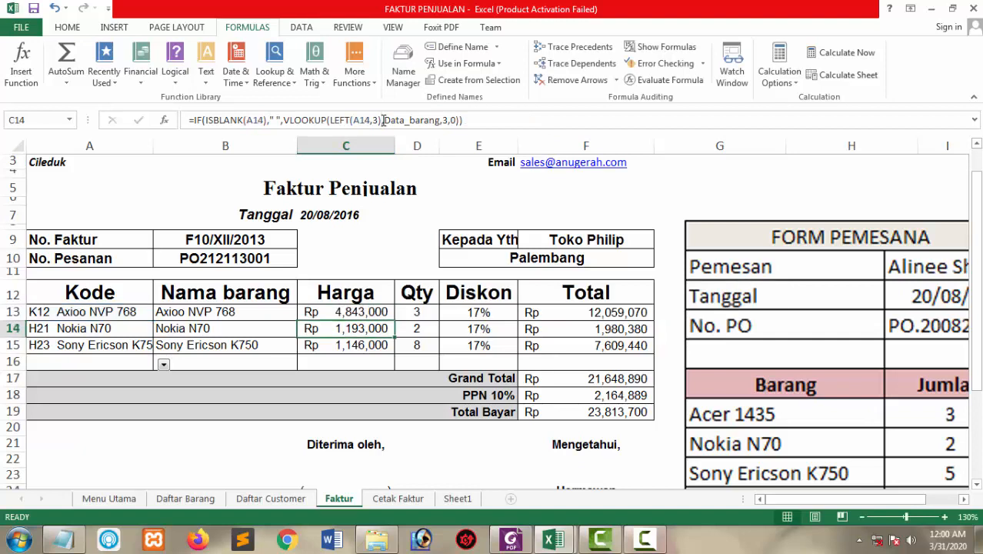
{"action": "left_click", "coordinate": [252, 313]}
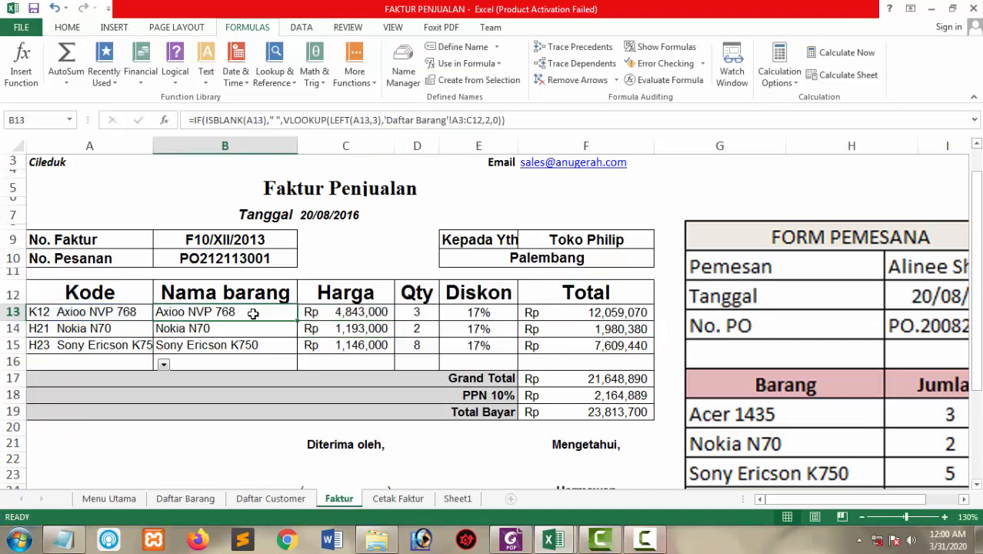
{"action": "left_click", "coordinate": [324, 312]}
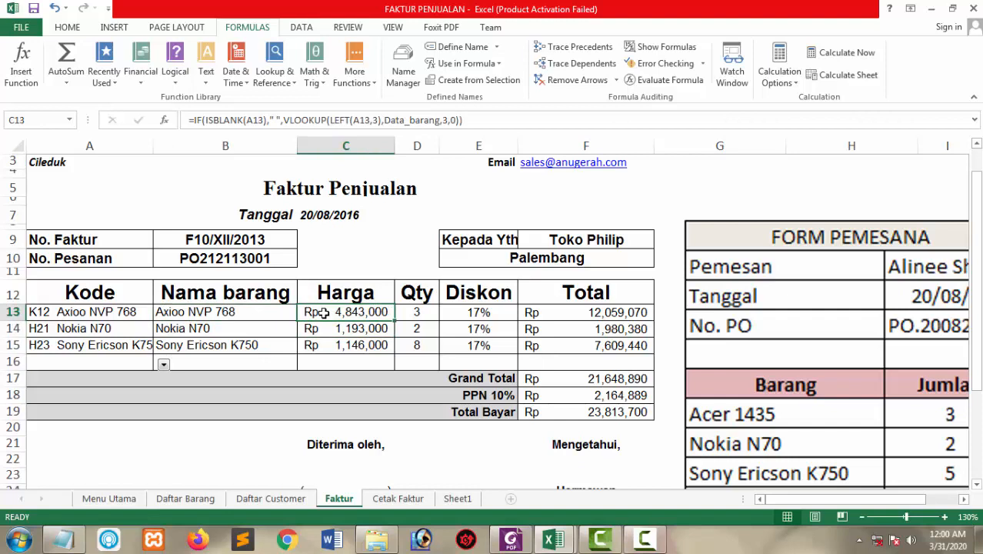
{"action": "left_click", "coordinate": [448, 121]}
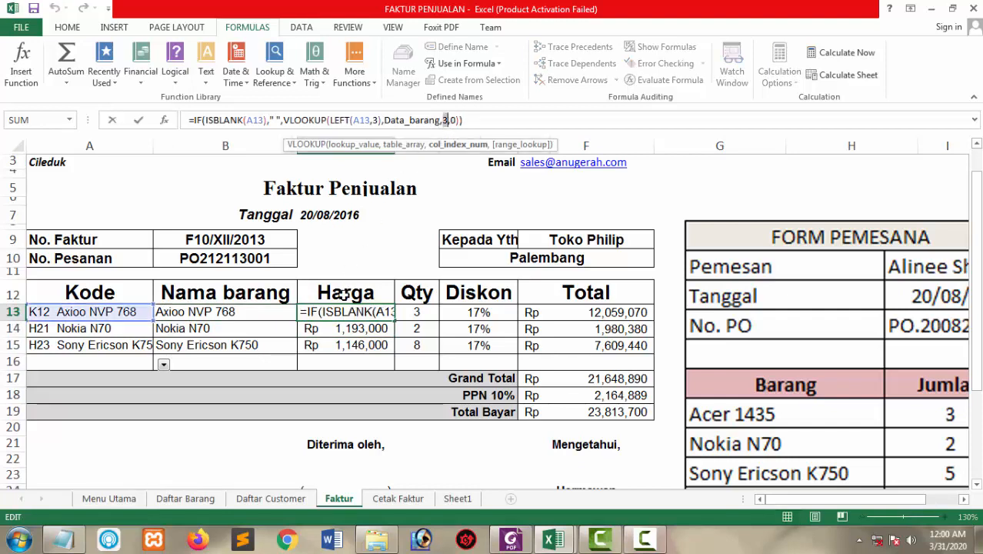
{"action": "key", "text": "Return"}
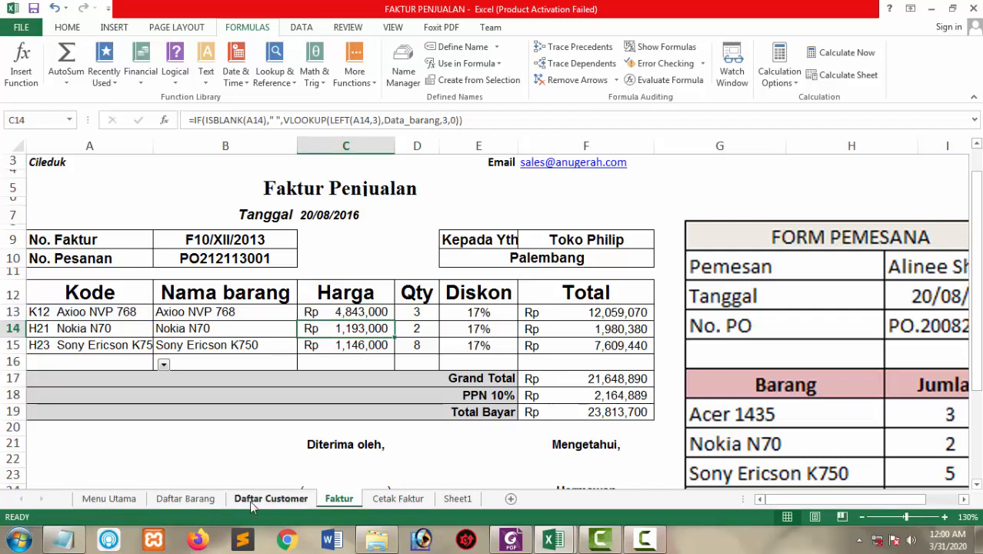
Examine the Kode, Nama Barang and Harga columns on the Daftar Barang sheet, then return to the Faktur sheet.
{"action": "left_click", "coordinate": [186, 499]}
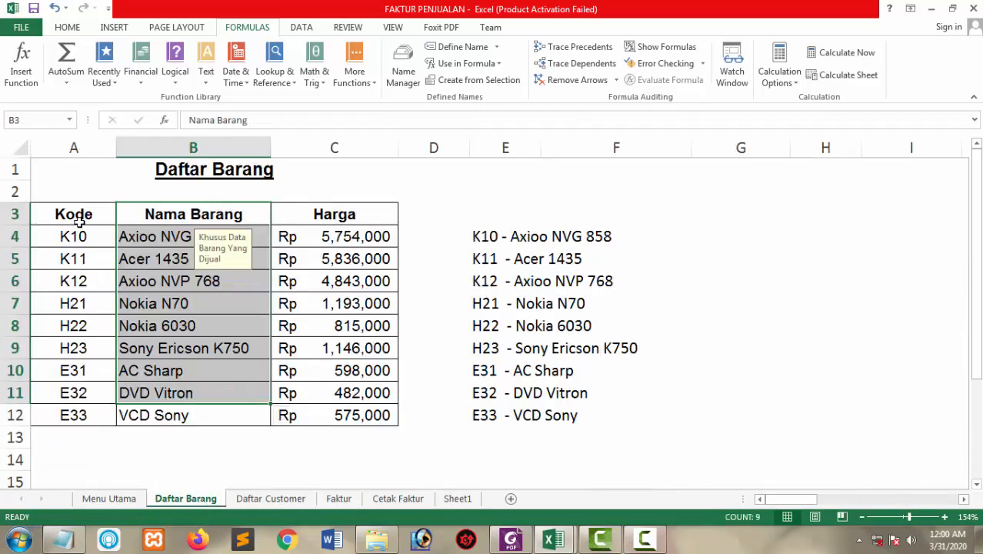
{"action": "left_click_drag", "start_coordinate": [80, 217], "coordinate": [77, 393]}
{"action": "left_click", "coordinate": [218, 192]}
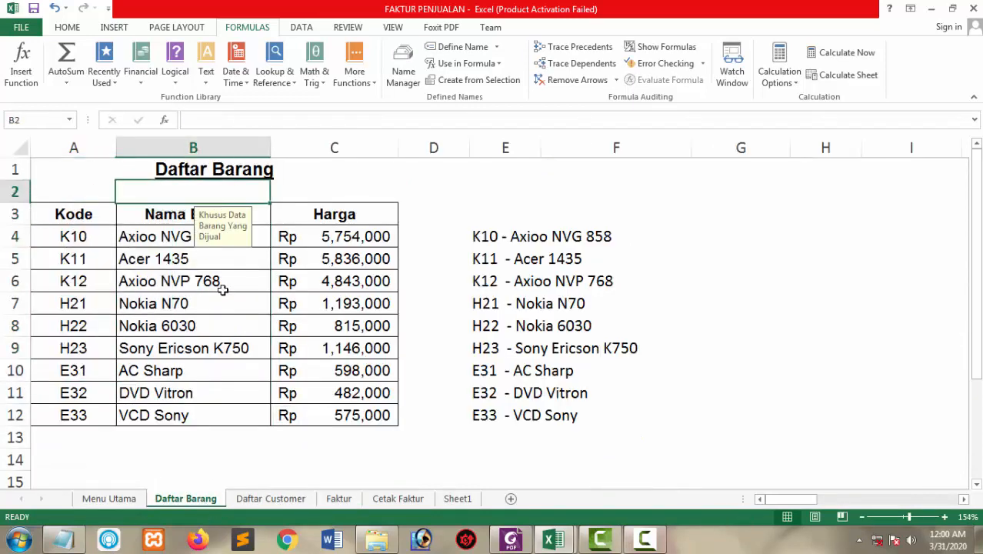
{"action": "left_click_drag", "start_coordinate": [222, 289], "coordinate": [222, 349]}
{"action": "left_click_drag", "start_coordinate": [364, 221], "coordinate": [361, 346]}
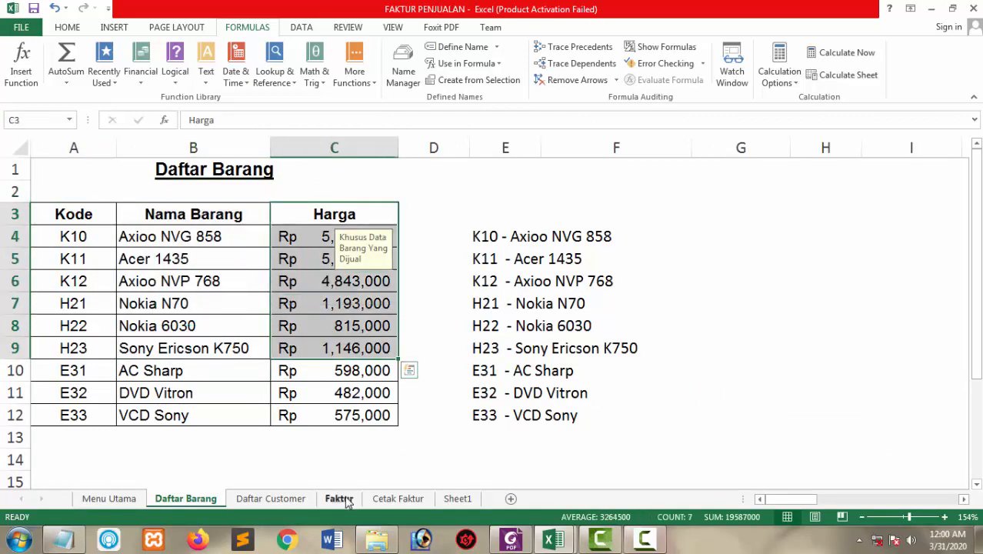
{"action": "left_click", "coordinate": [339, 498]}
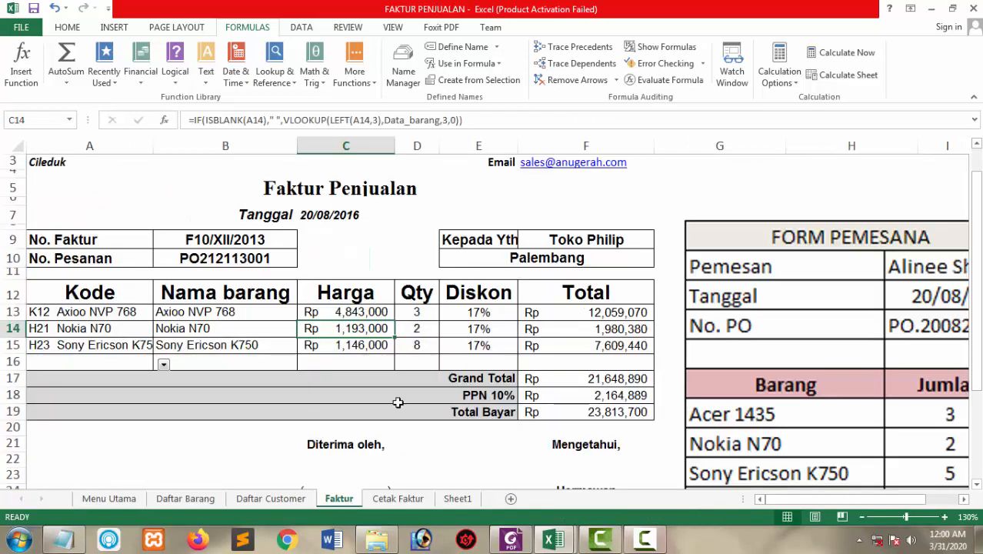
Examine the Qty column and the discount formulas in E13 and E14, along with the customer cell F9 they reference.
{"action": "left_click", "coordinate": [430, 317]}
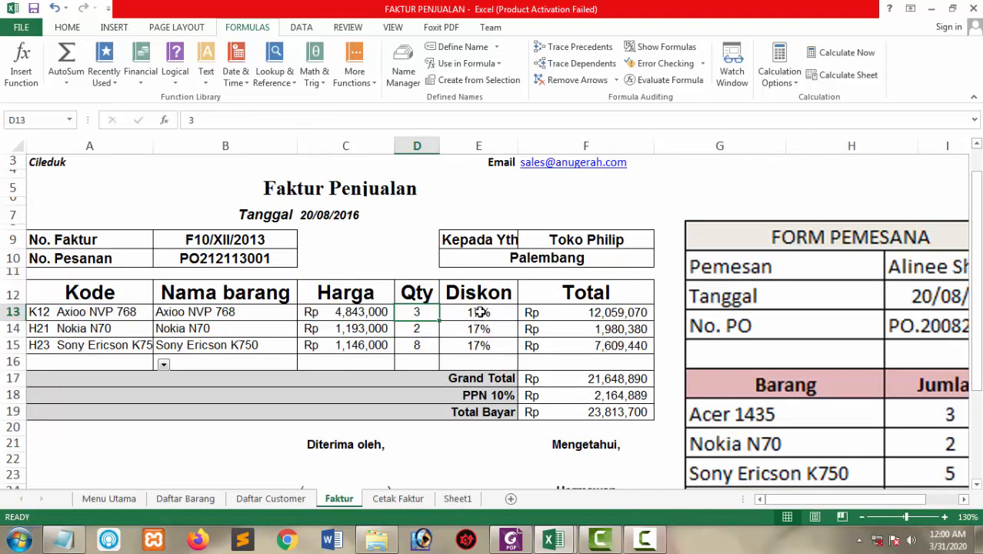
{"action": "left_click_drag", "start_coordinate": [406, 277], "coordinate": [430, 329]}
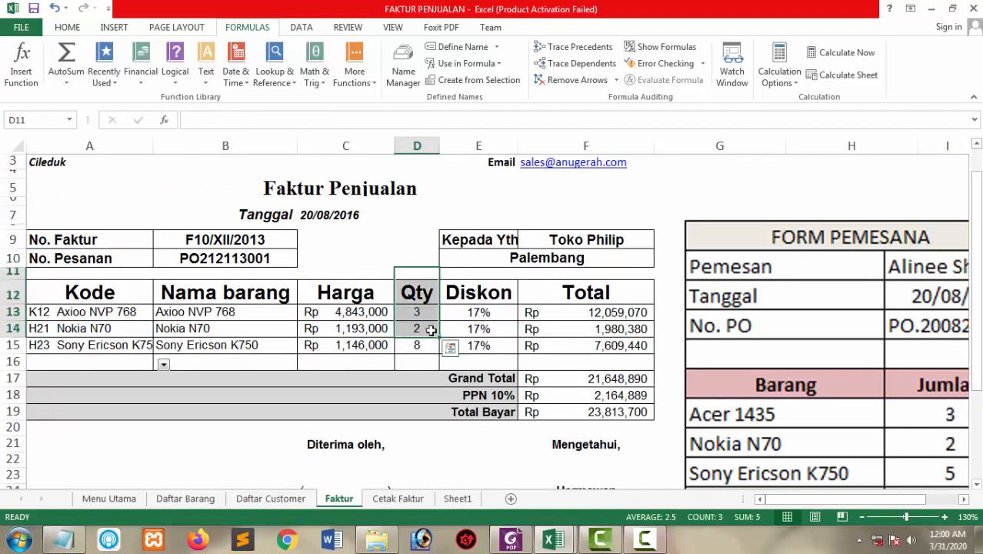
{"action": "left_click", "coordinate": [478, 313]}
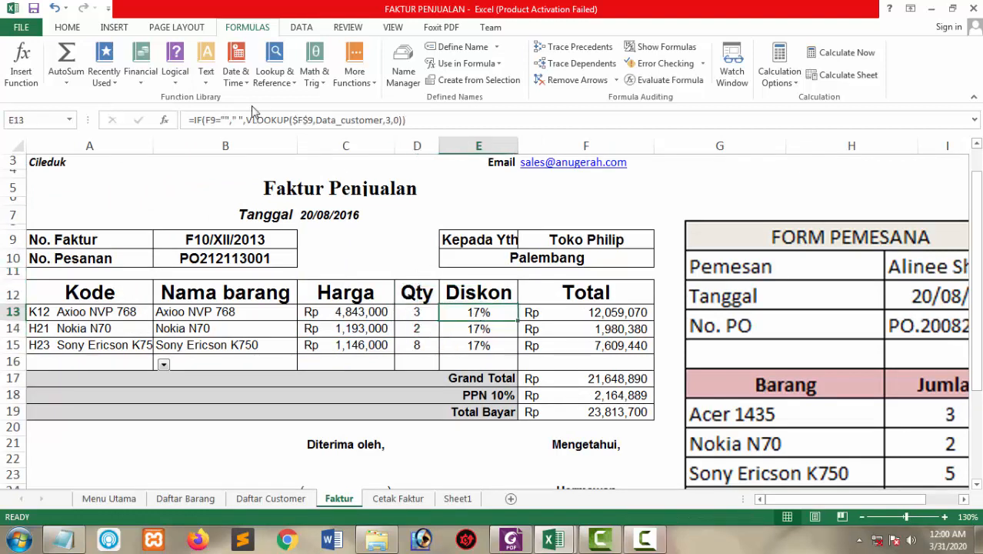
{"action": "left_click", "coordinate": [483, 330]}
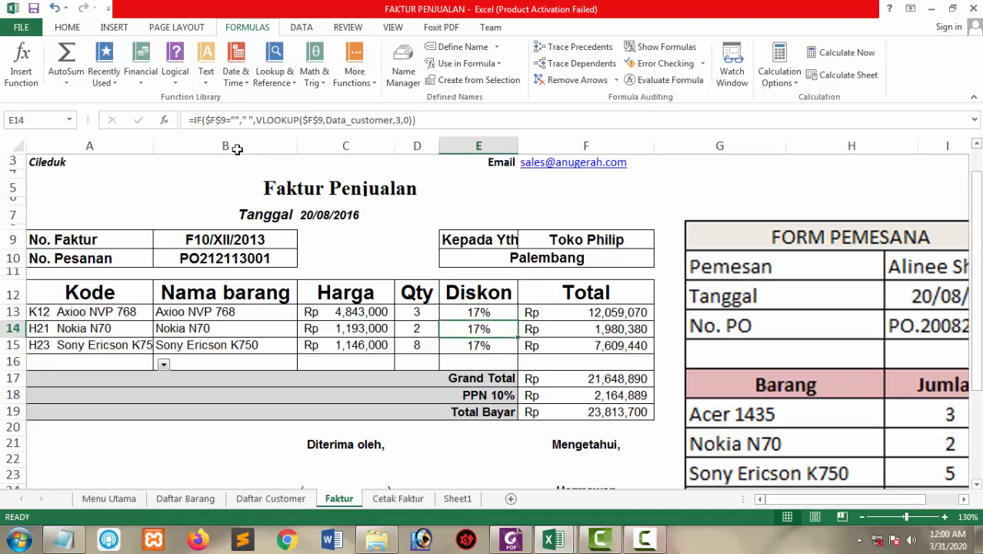
{"action": "left_click", "coordinate": [573, 242]}
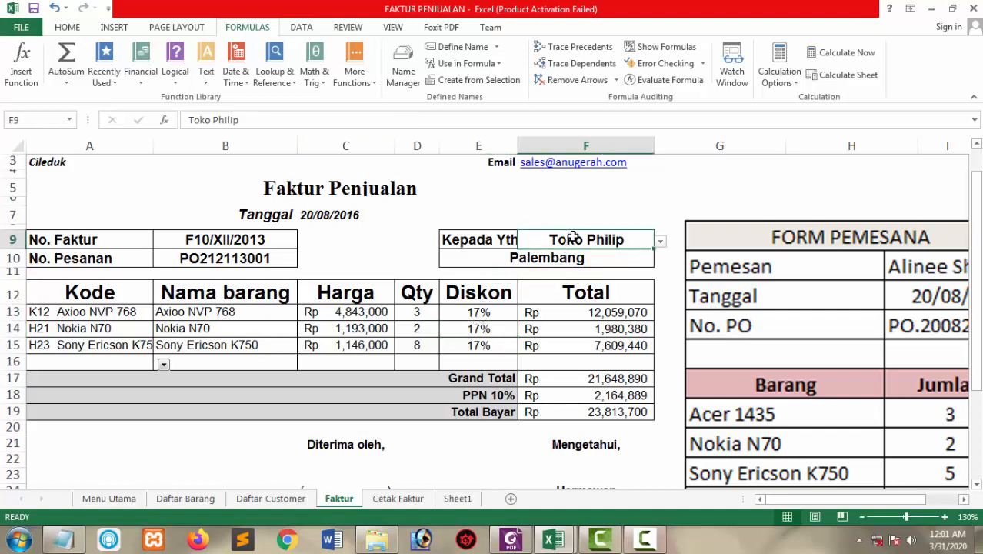
{"action": "left_click", "coordinate": [489, 312]}
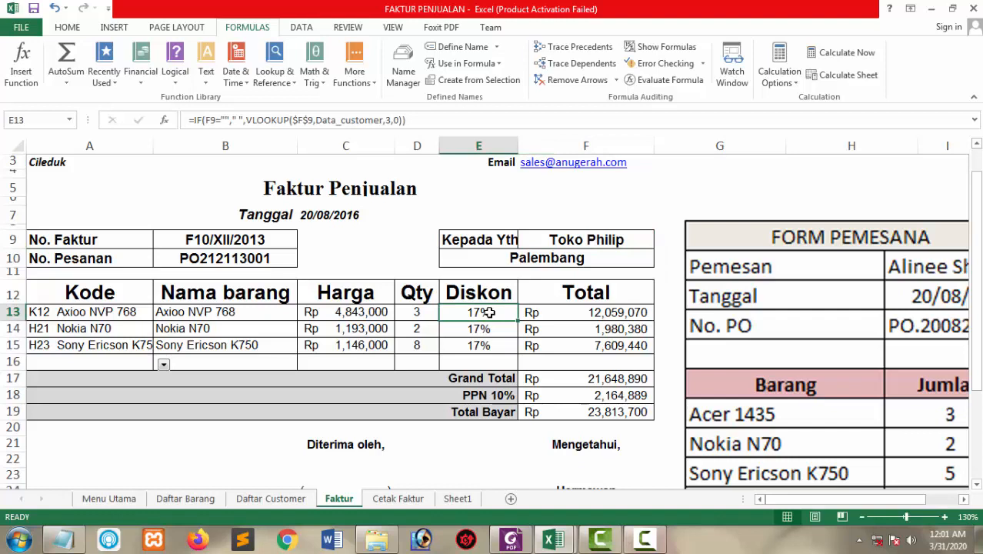
Make the F9 reference in the IF test of E13's discount formula absolute as $F$9.
{"action": "left_click", "coordinate": [241, 119]}
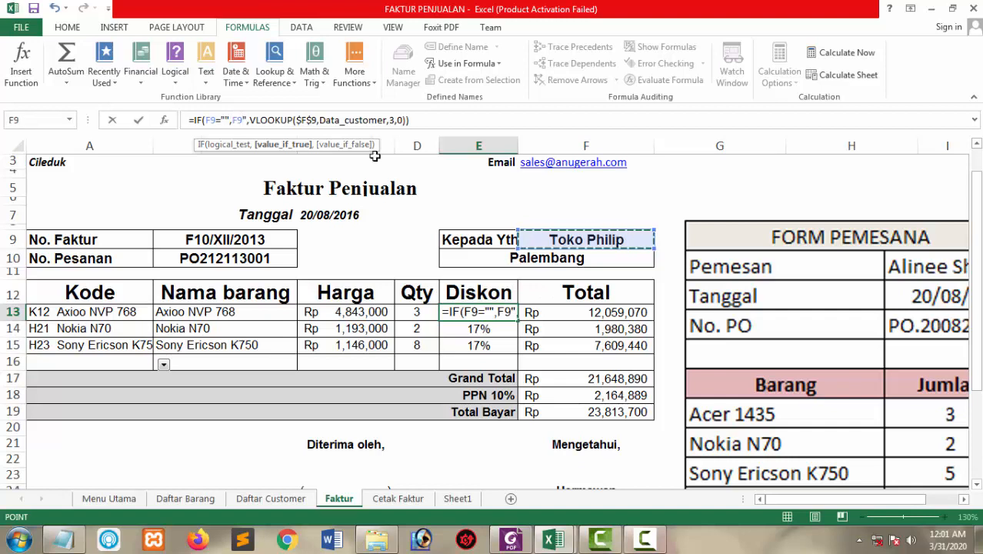
{"action": "key", "text": "BackSpace"}
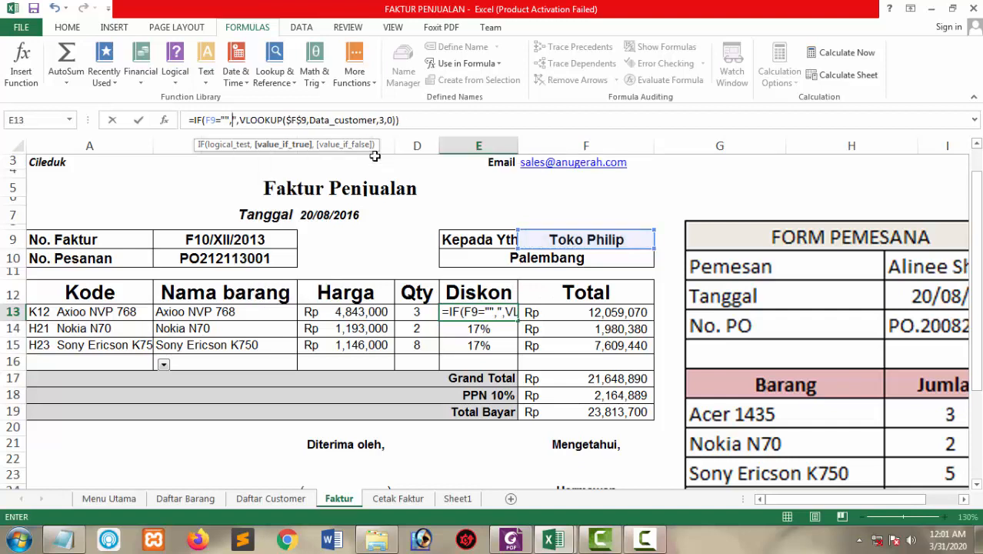
{"action": "double_click", "coordinate": [212, 120]}
{"action": "key", "text": "F4"}
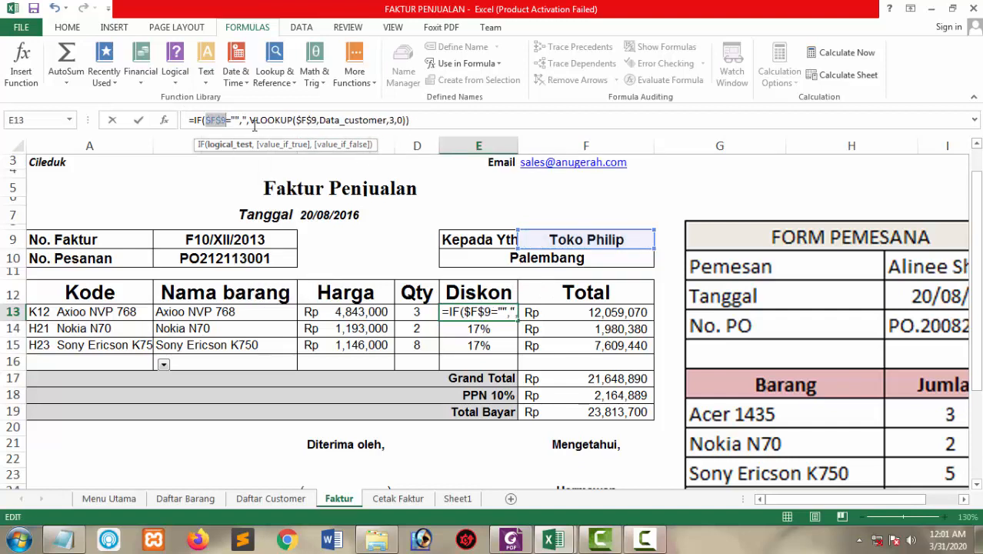
{"action": "left_click", "coordinate": [251, 121]}
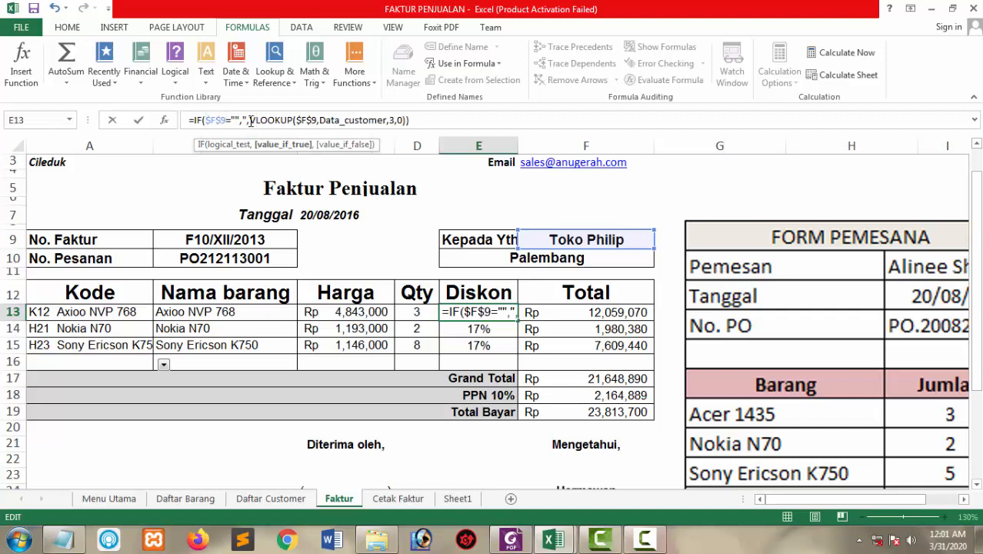
Review E13's VLOOKUP arguments and commit the formula as =IF($F$9="","",VLOOKUP($F$9,Data_customer,3,0)), accepting the proposed correction.
{"action": "left_click_drag", "start_coordinate": [251, 121], "coordinate": [423, 129]}
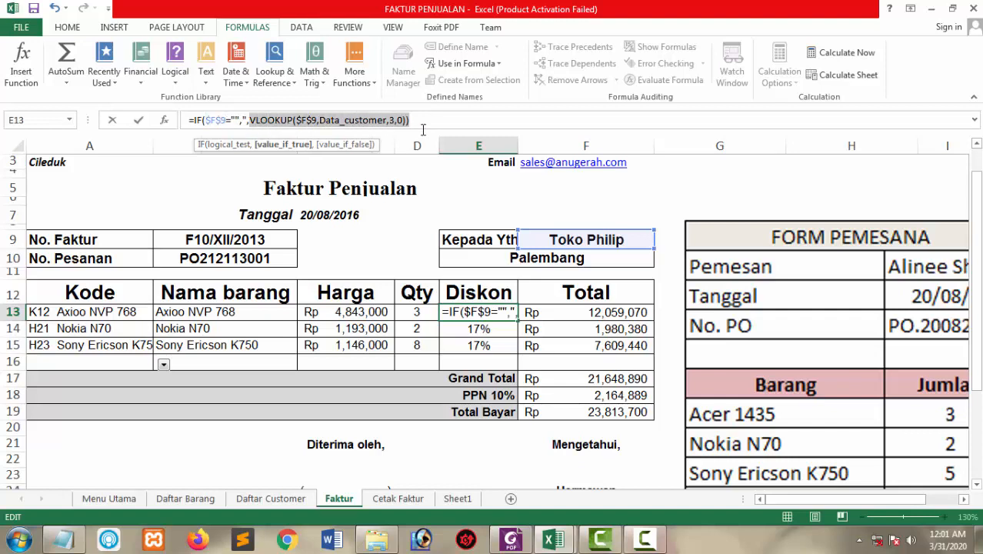
{"action": "left_click", "coordinate": [381, 124]}
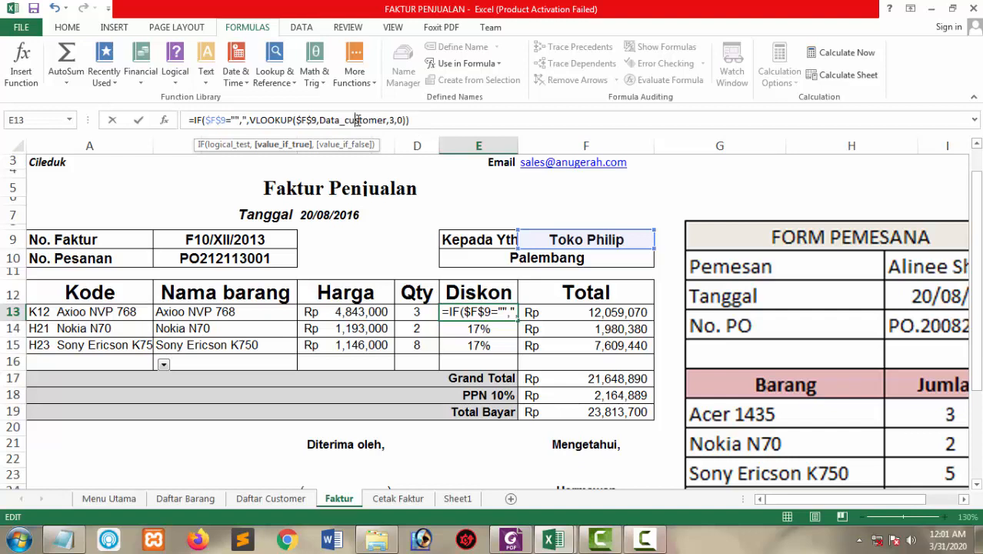
{"action": "double_click", "coordinate": [357, 121]}
{"action": "left_click", "coordinate": [380, 120]}
{"action": "left_click_drag", "start_coordinate": [385, 121], "coordinate": [303, 121]}
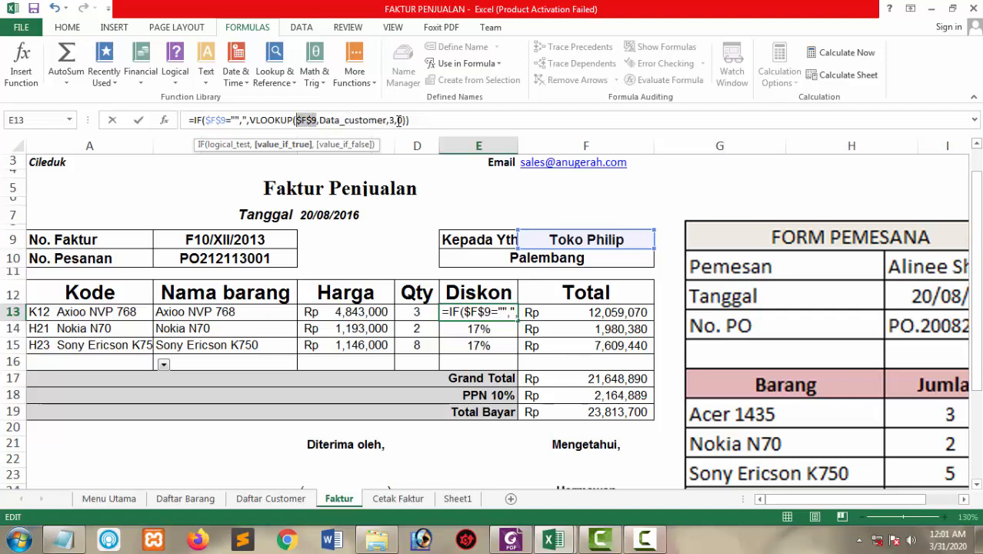
{"action": "left_click", "coordinate": [390, 120]}
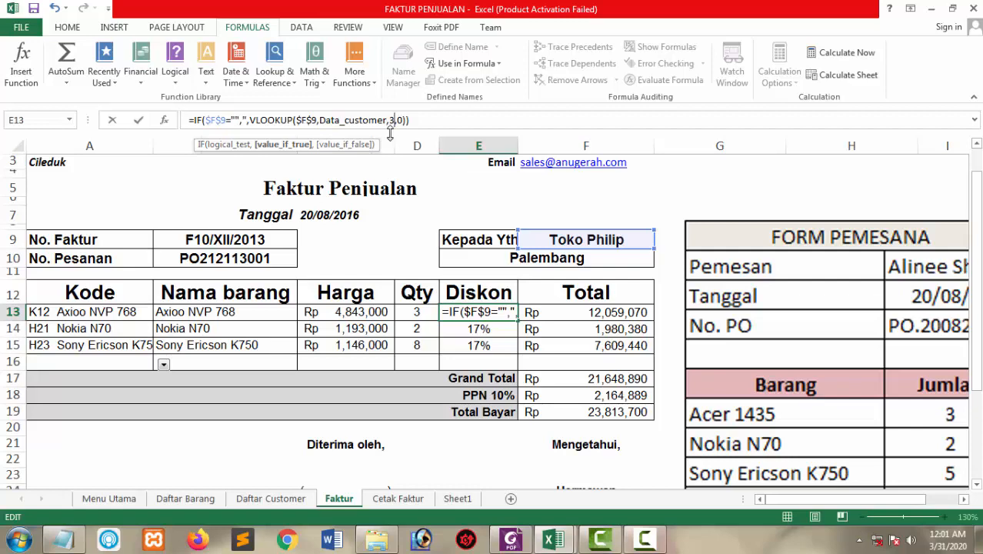
{"action": "key", "text": "Return"}
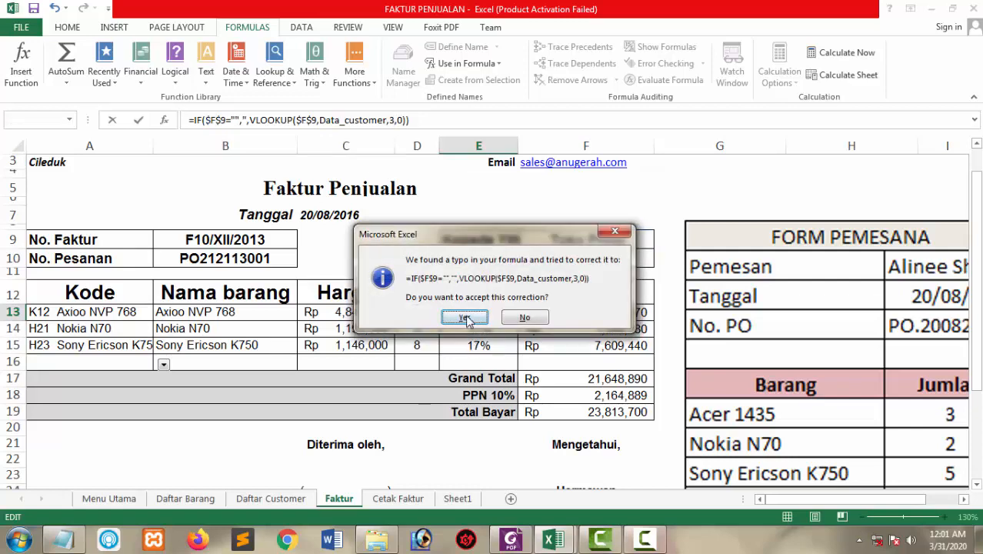
{"action": "left_click", "coordinate": [466, 318]}
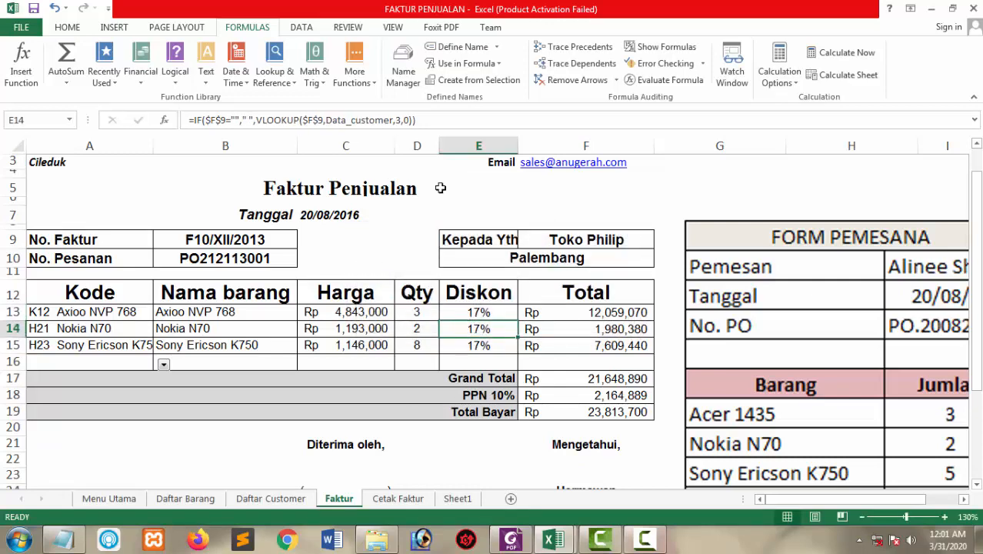
Check Toko Philip's entry in the Diskon column of the Daftar Customer sheet, then return to the Faktur sheet.
{"action": "left_click", "coordinate": [265, 501]}
{"action": "left_click", "coordinate": [373, 348]}
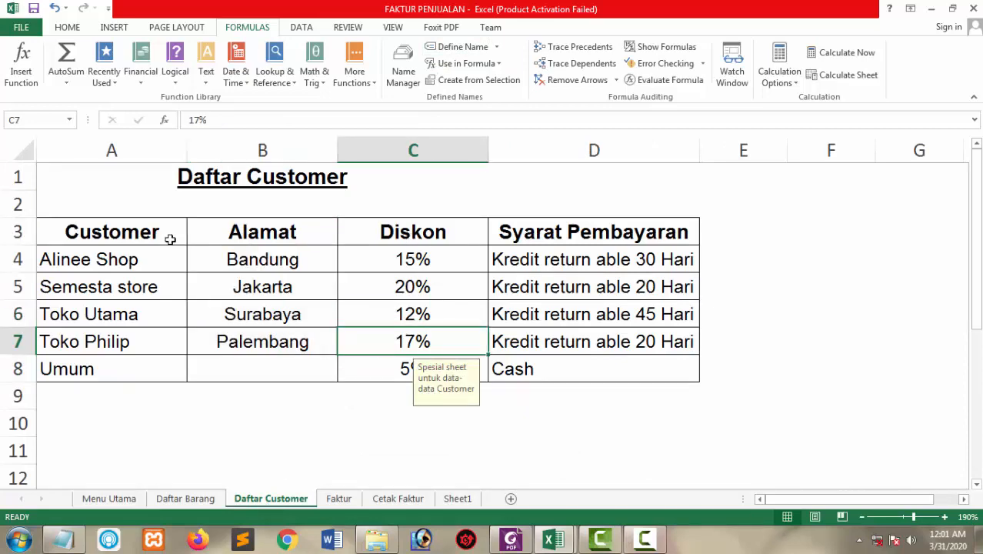
{"action": "left_click", "coordinate": [343, 504]}
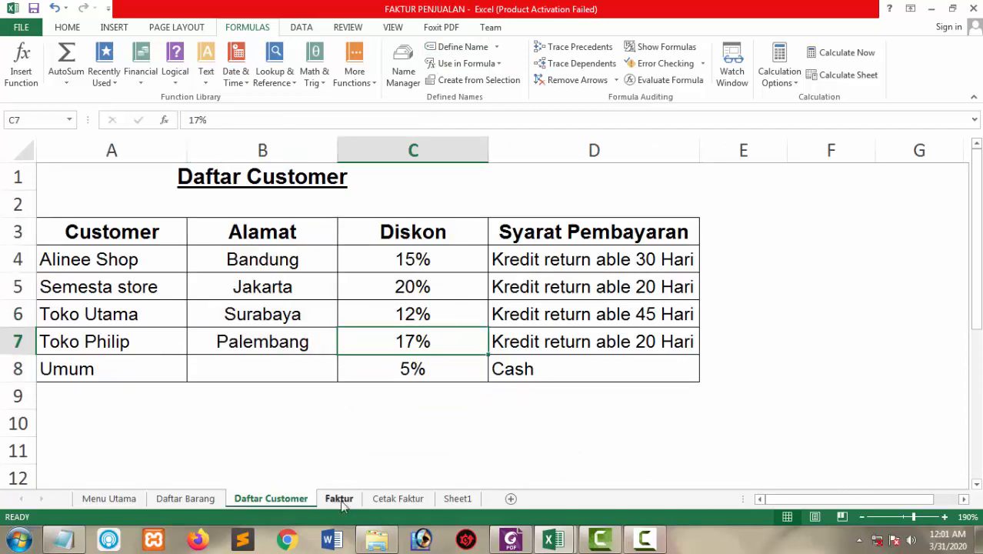
Switch to the 882-P03 PDF in Foxit PhantomPDF and view the case study instructions for the Faktur form.
{"action": "left_click", "coordinate": [511, 539]}
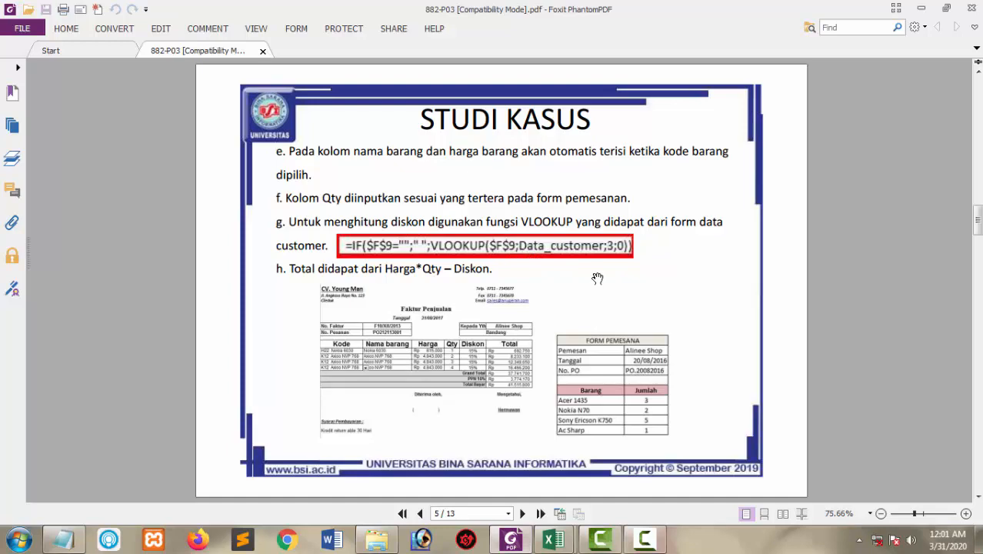
{"action": "scroll", "coordinate": [597, 277], "scroll_direction": "up", "scroll_amount": 1}
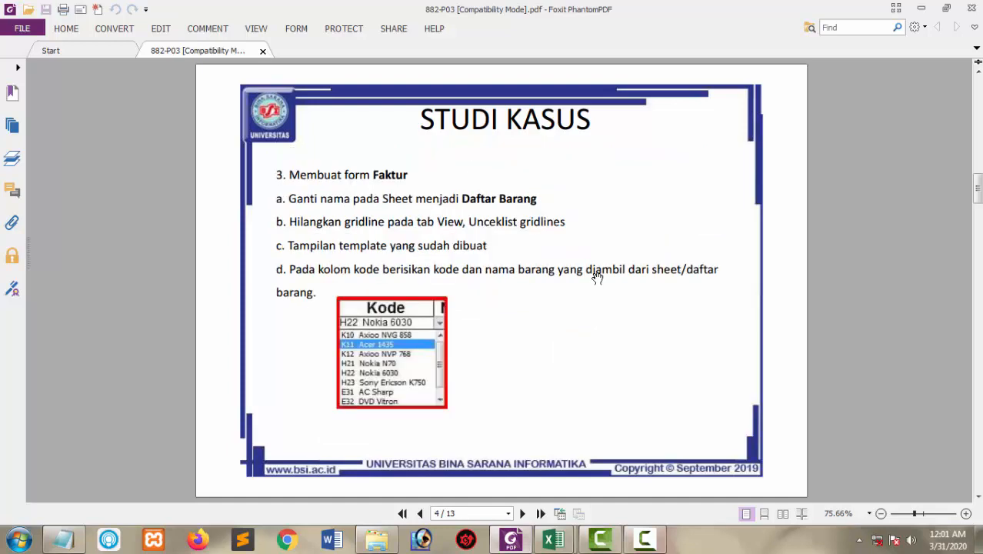